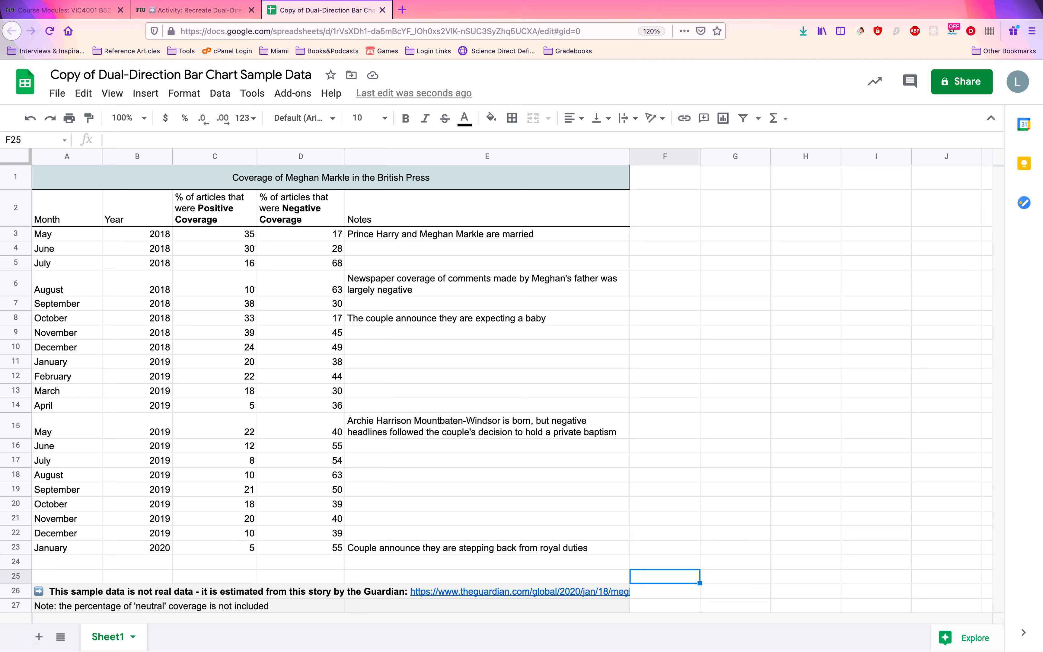
Insert a column chart from A2:C23 and remove the Year series from it.
{"action": "left_click", "coordinate": [104, 182]}
{"action": "left_click_drag", "start_coordinate": [60, 214], "coordinate": [239, 549]}
{"action": "left_click", "coordinate": [145, 93]}
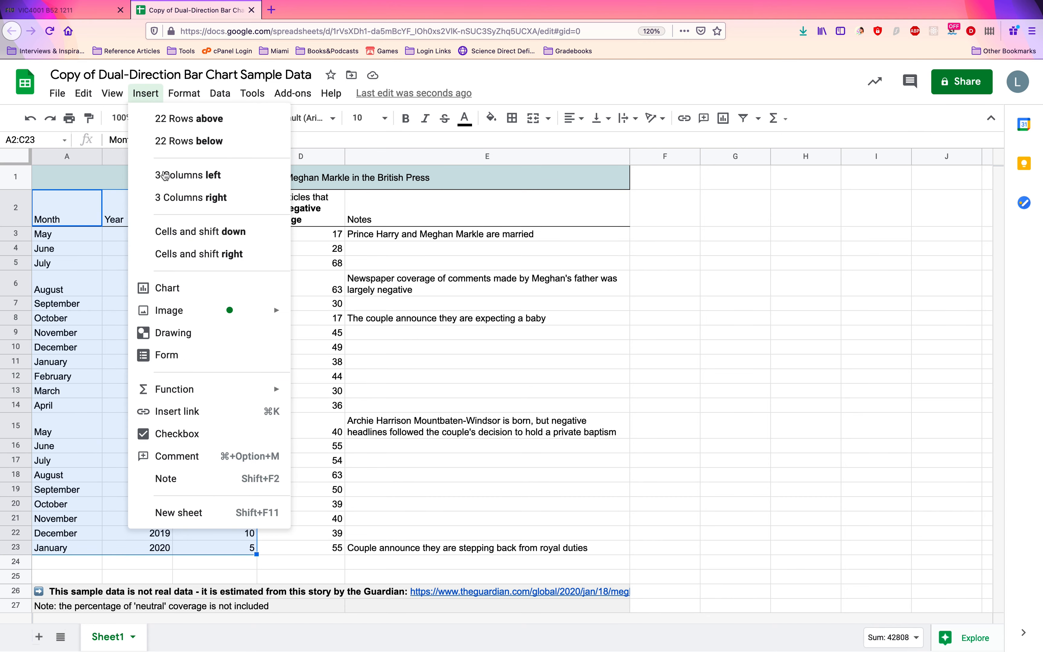
{"action": "left_click", "coordinate": [241, 284]}
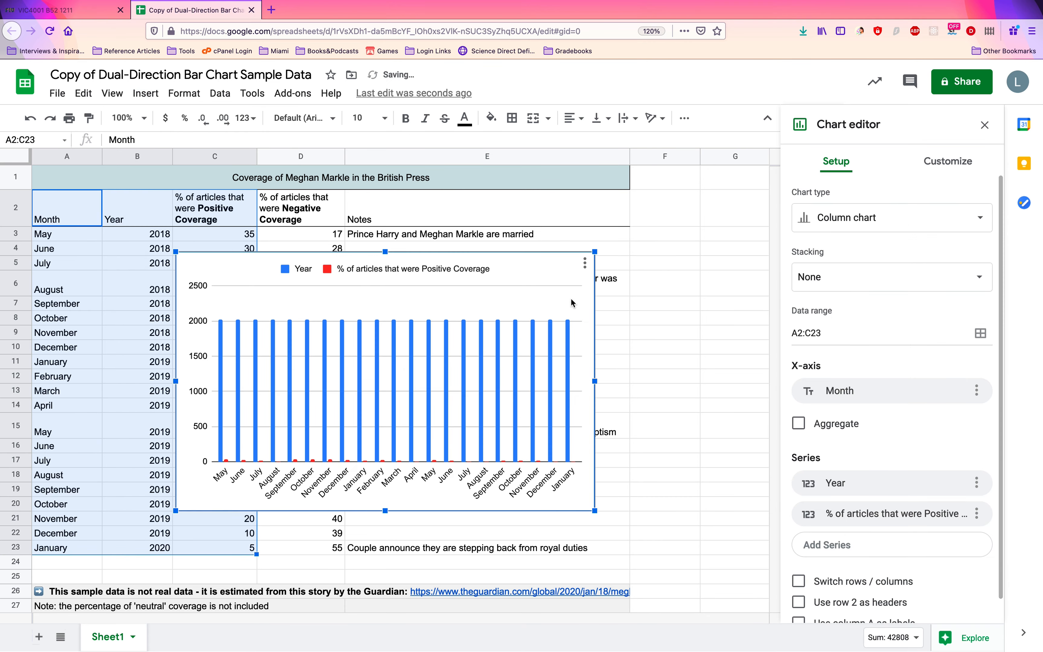
{"action": "left_click", "coordinate": [976, 483]}
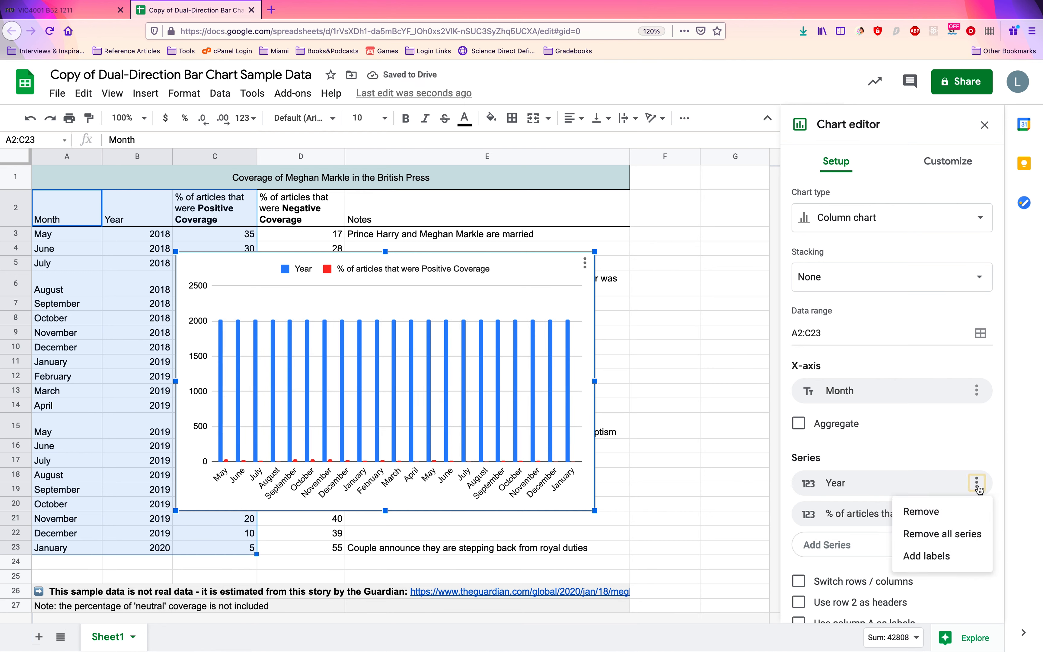
{"action": "left_click", "coordinate": [926, 511]}
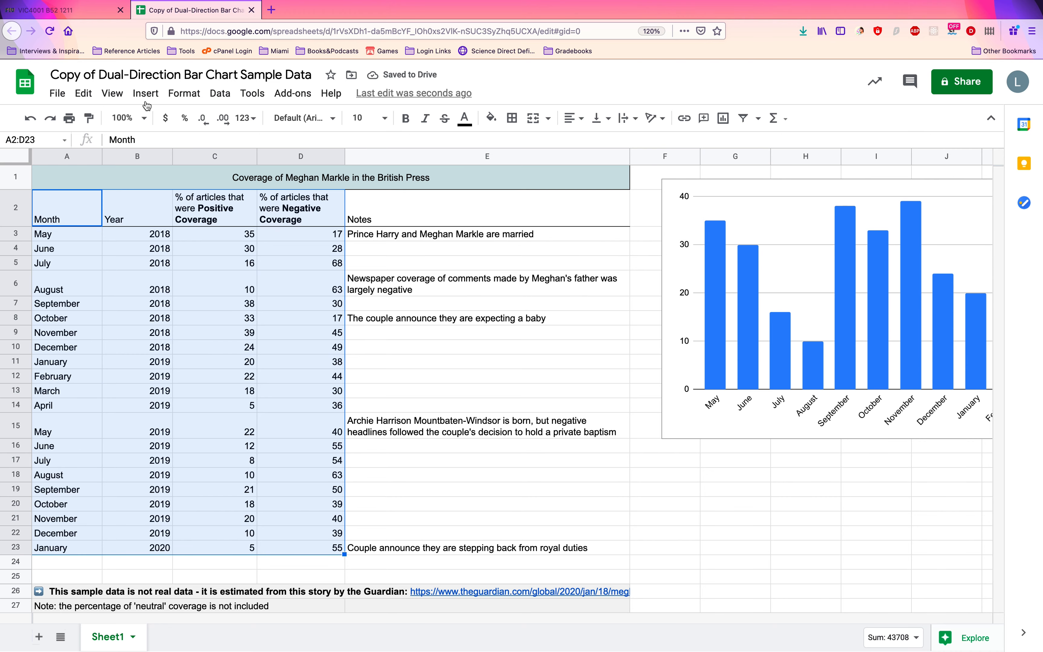
Insert a negative coverage column chart from A2:D23 below the first chart and widen it to match.
{"action": "left_click", "coordinate": [146, 93]}
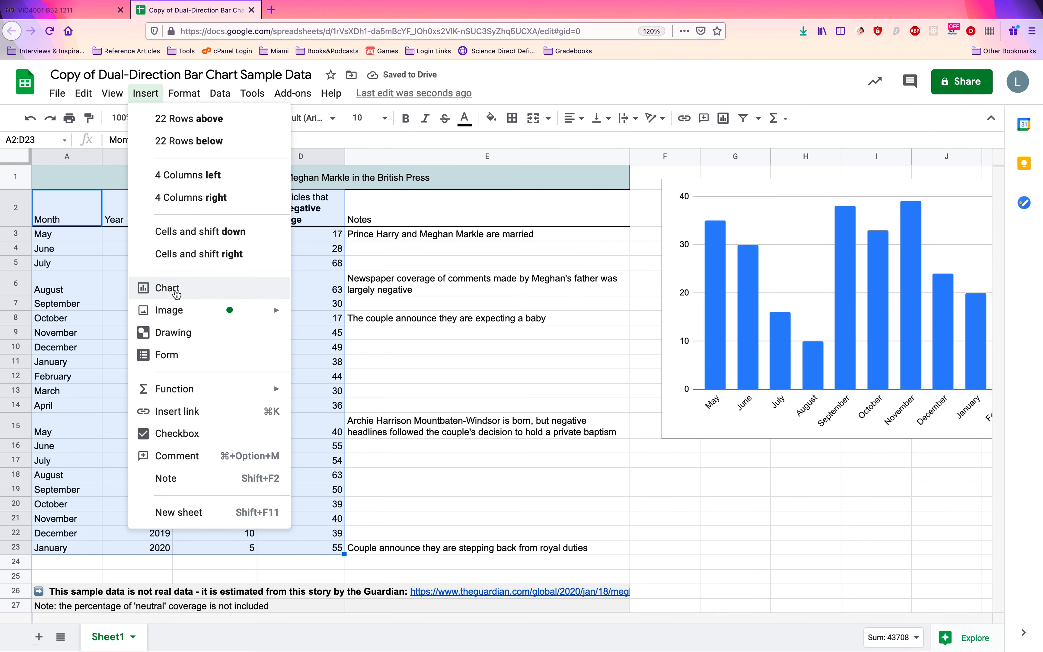
{"action": "left_click", "coordinate": [171, 289]}
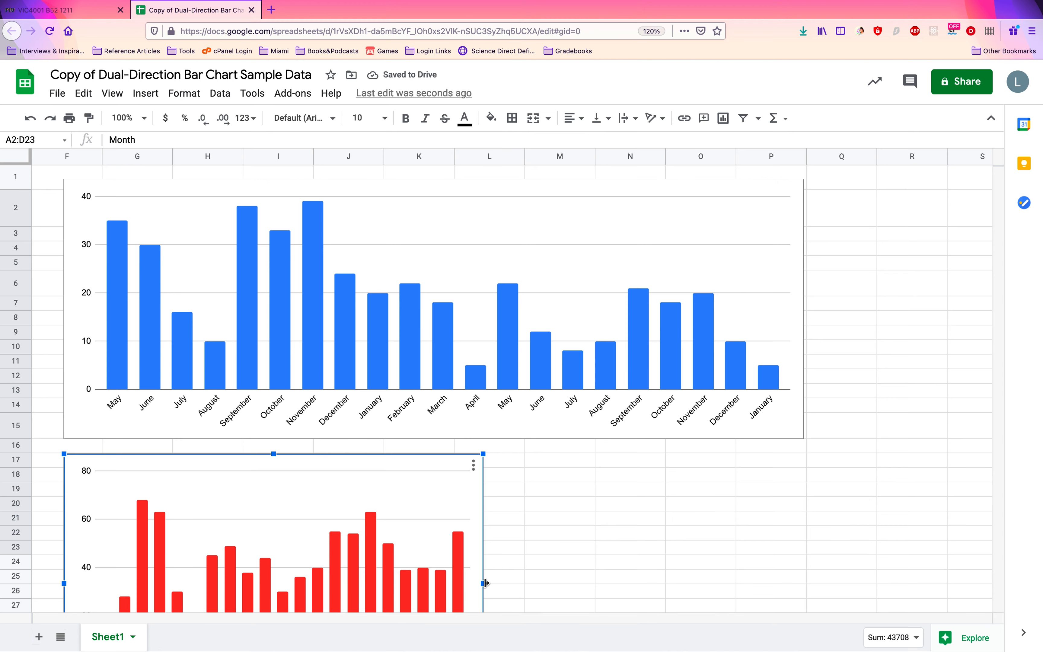
{"action": "left_click_drag", "start_coordinate": [483, 583], "coordinate": [806, 568]}
Set the vertical axis maximum of the blue positive coverage chart to 80.
{"action": "left_click", "coordinate": [548, 259]}
{"action": "left_click", "coordinate": [794, 190]}
{"action": "left_click", "coordinate": [773, 210]}
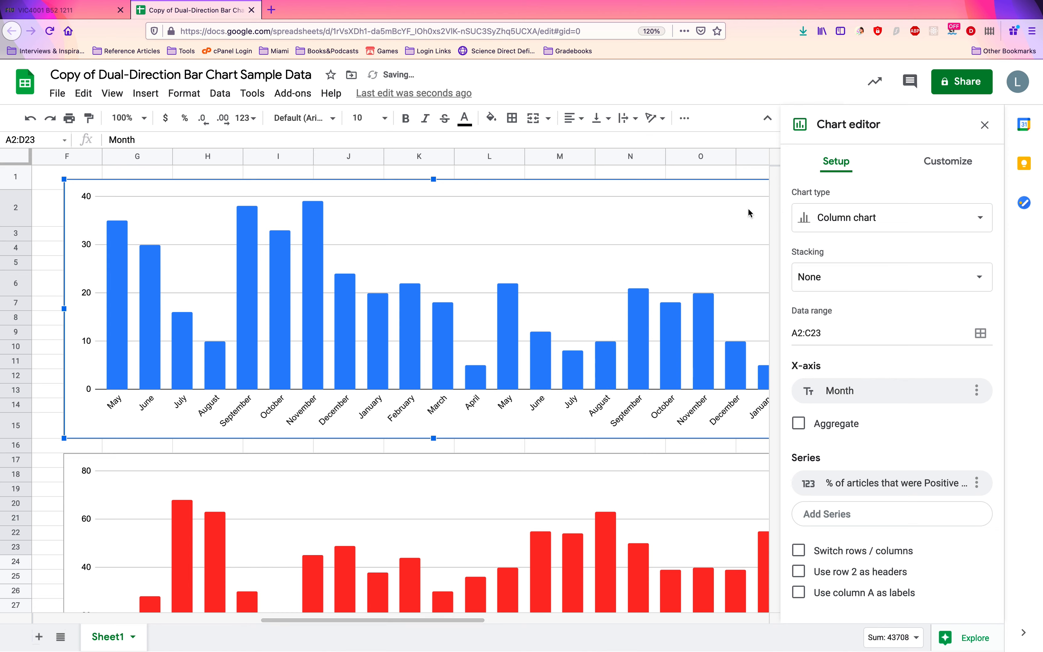
{"action": "left_click", "coordinate": [91, 199]}
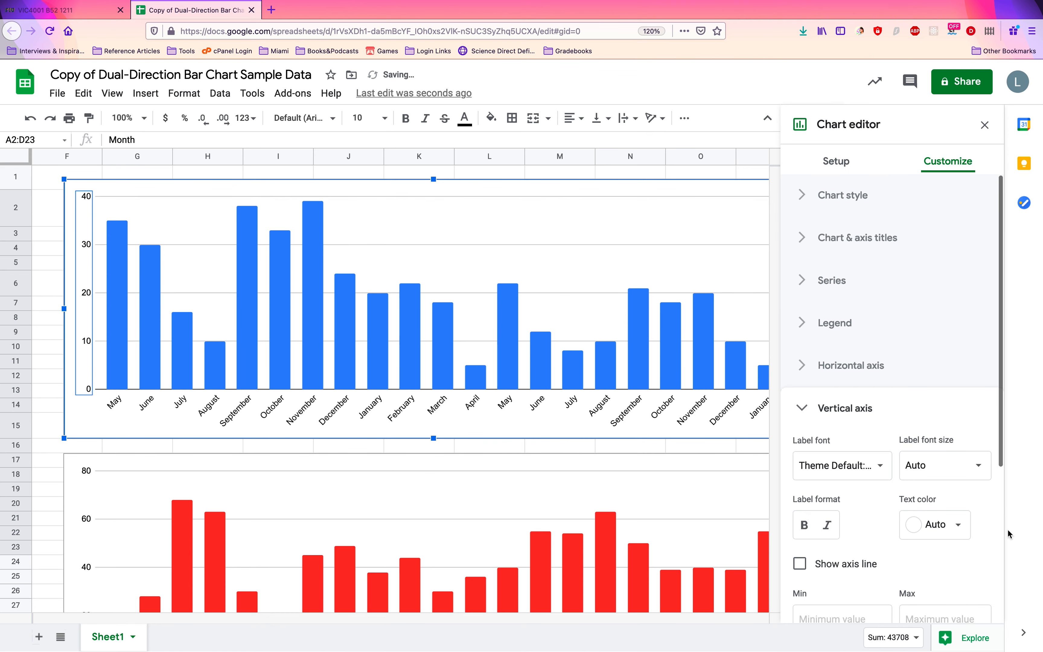
{"action": "scroll", "coordinate": [944, 533], "scroll_direction": "down", "scroll_amount": 3}
{"action": "scroll", "coordinate": [943, 534], "scroll_direction": "down", "scroll_amount": 1}
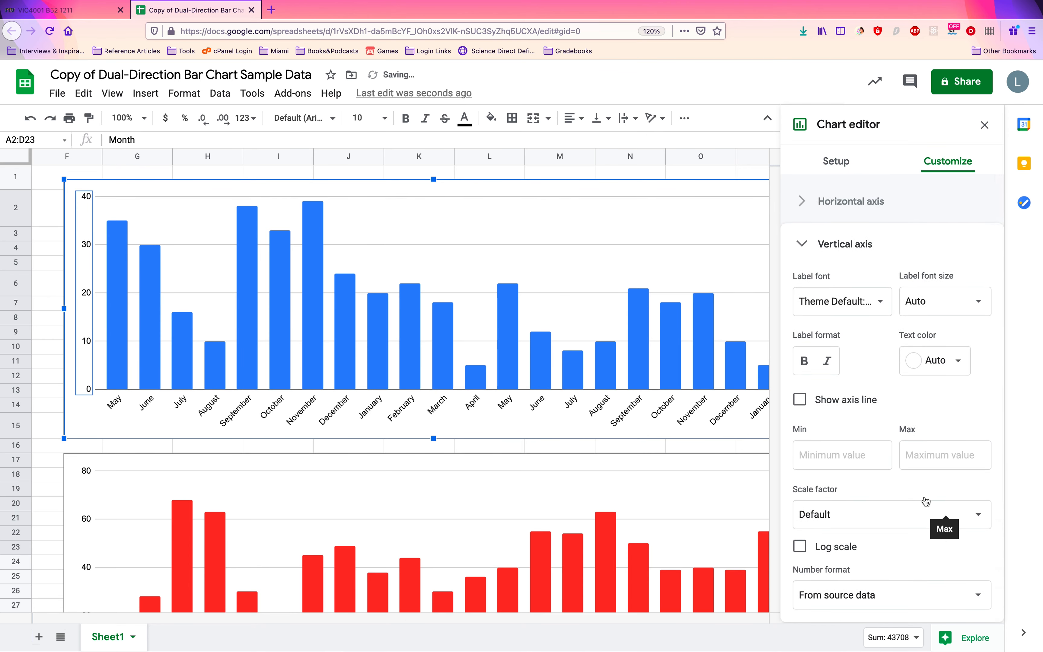
{"action": "left_click", "coordinate": [926, 456]}
{"action": "type", "text": "80"}
{"action": "left_click", "coordinate": [867, 462]}
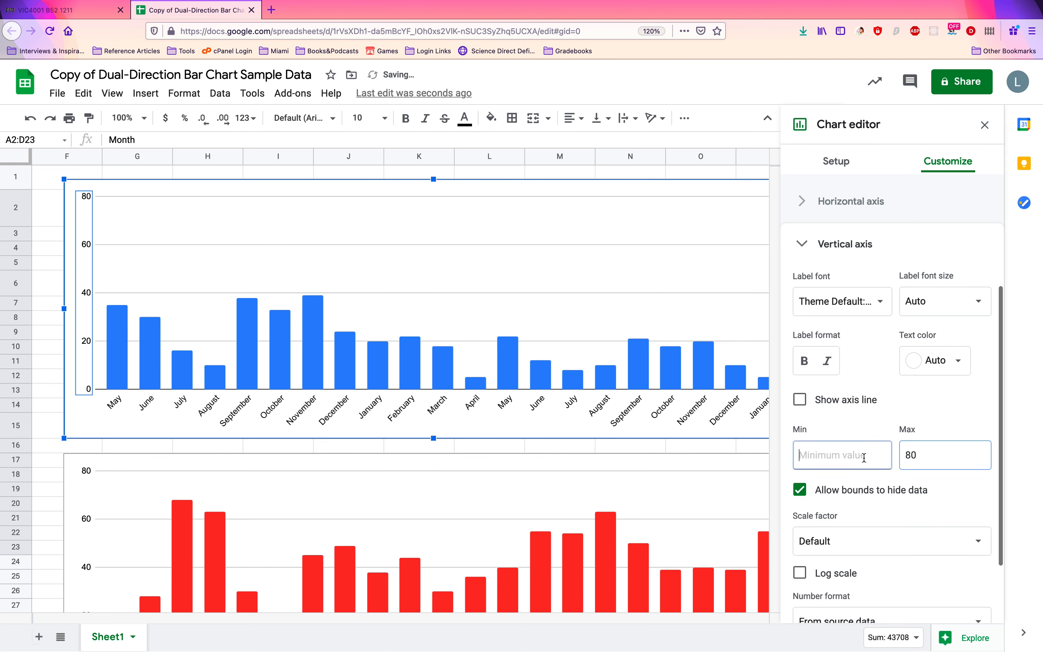
{"action": "left_click", "coordinate": [926, 411]}
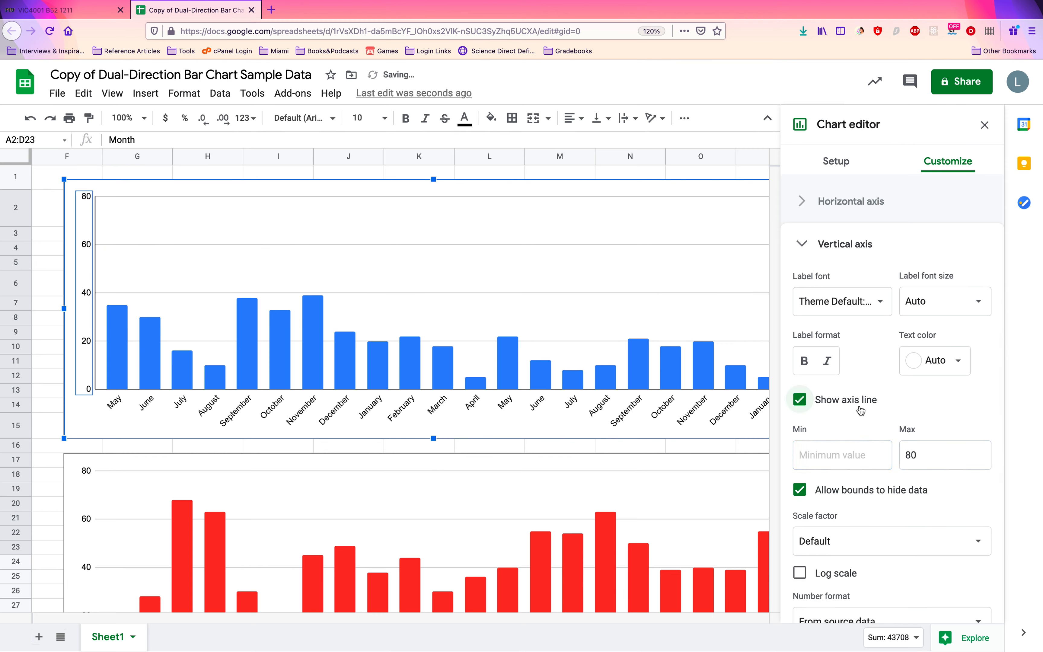
{"action": "left_click", "coordinate": [838, 403]}
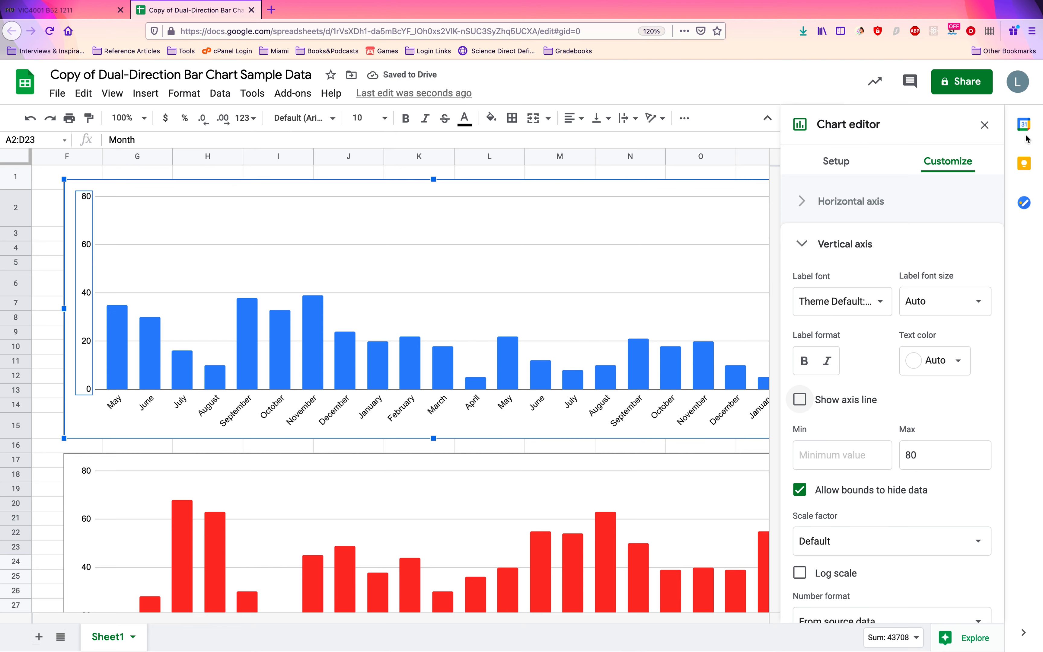
{"action": "left_click", "coordinate": [992, 132]}
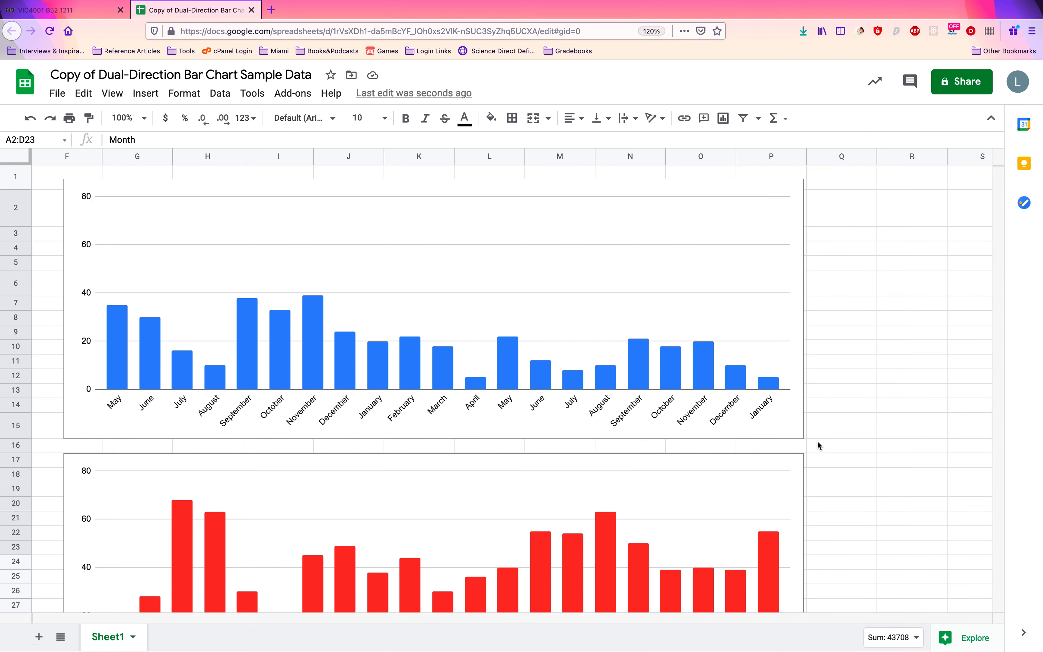
Examine the download format options for the blue and red charts.
{"action": "scroll", "coordinate": [818, 445], "scroll_direction": "left", "scroll_amount": 5}
{"action": "scroll", "coordinate": [817, 441], "scroll_direction": "right", "scroll_amount": 5}
{"action": "left_click", "coordinate": [803, 190]}
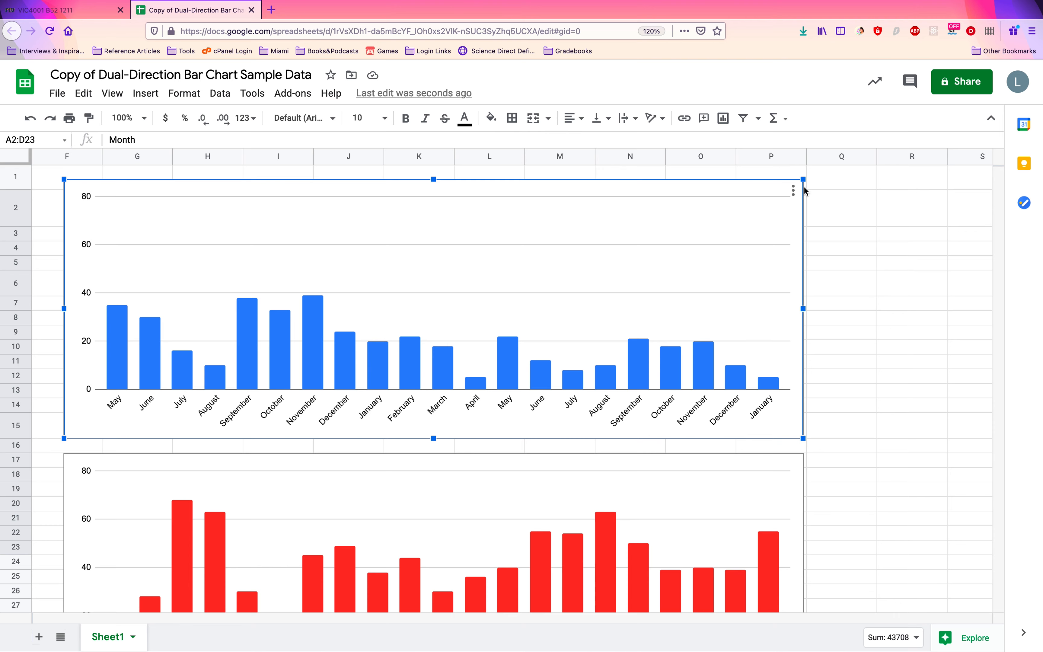
{"action": "left_click", "coordinate": [793, 191]}
{"action": "mouse_move", "coordinate": [754, 265]}
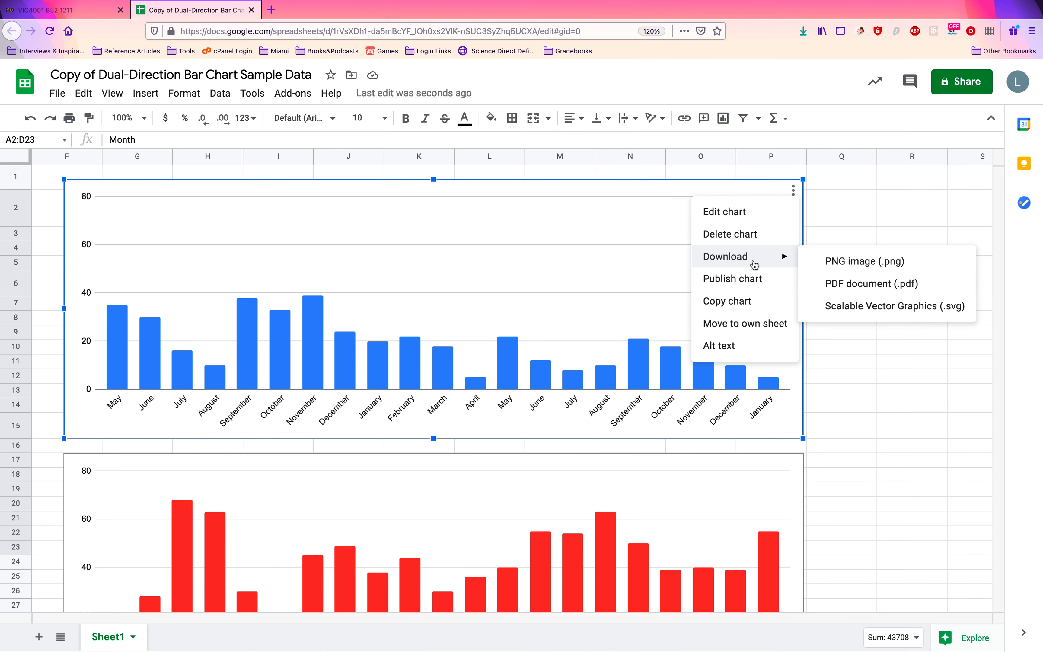
{"action": "left_click", "coordinate": [835, 508]}
{"action": "scroll", "coordinate": [835, 510], "scroll_direction": "down", "scroll_amount": 1}
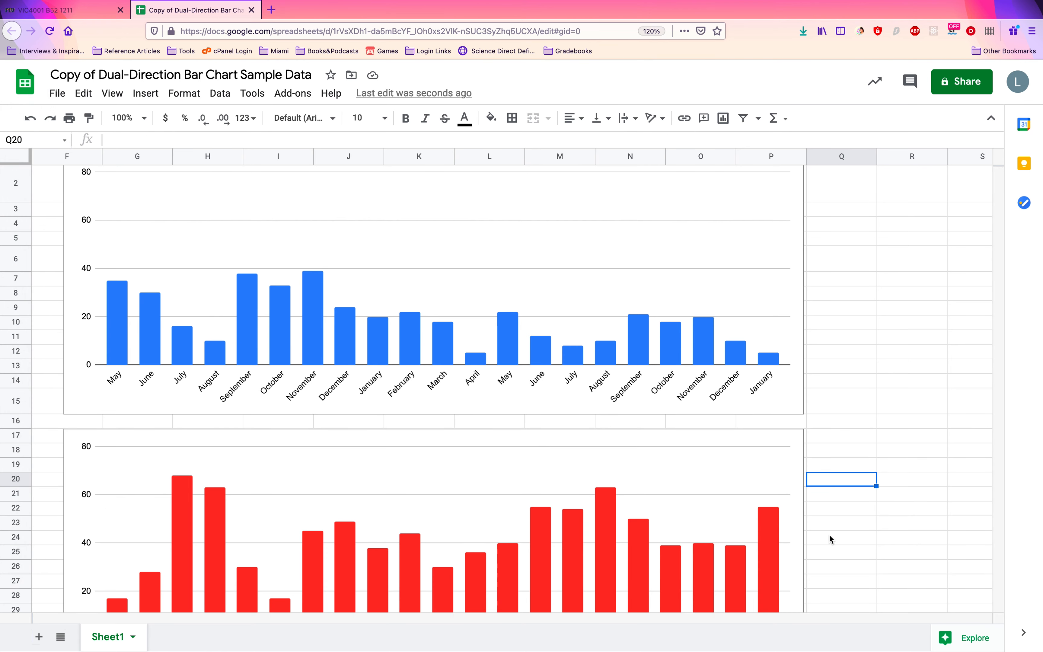
{"action": "left_click", "coordinate": [761, 488]}
{"action": "left_click", "coordinate": [794, 439]}
{"action": "mouse_move", "coordinate": [770, 514]}
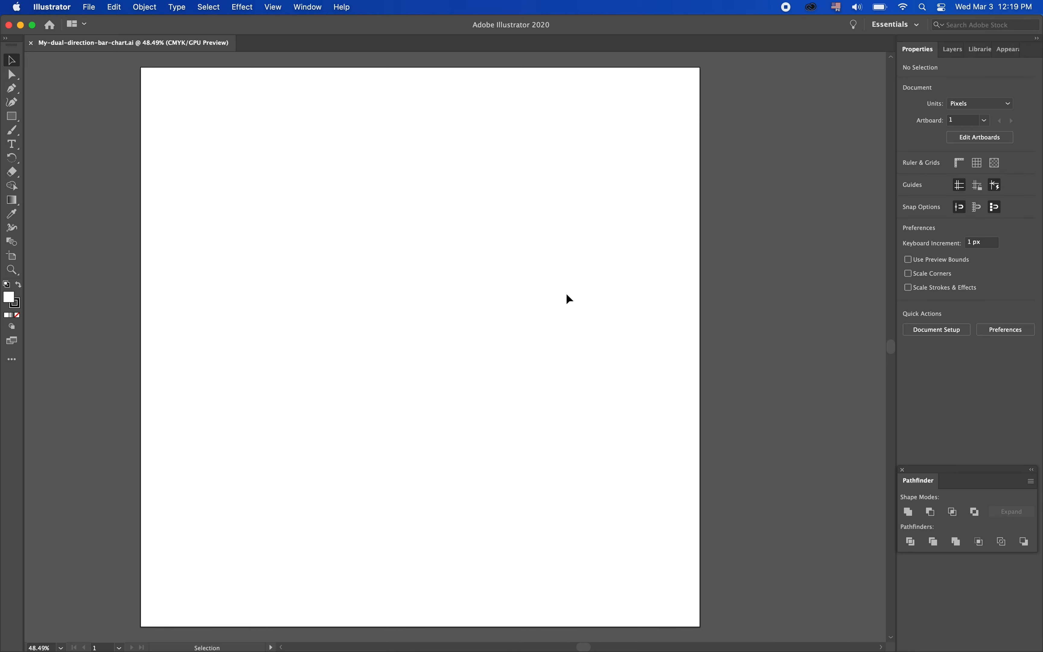
In Illustrator, fit the artboard to a temporary blue rectangle about 1333 × 839 px and delete the rectangle.
{"action": "left_click", "coordinate": [11, 117]}
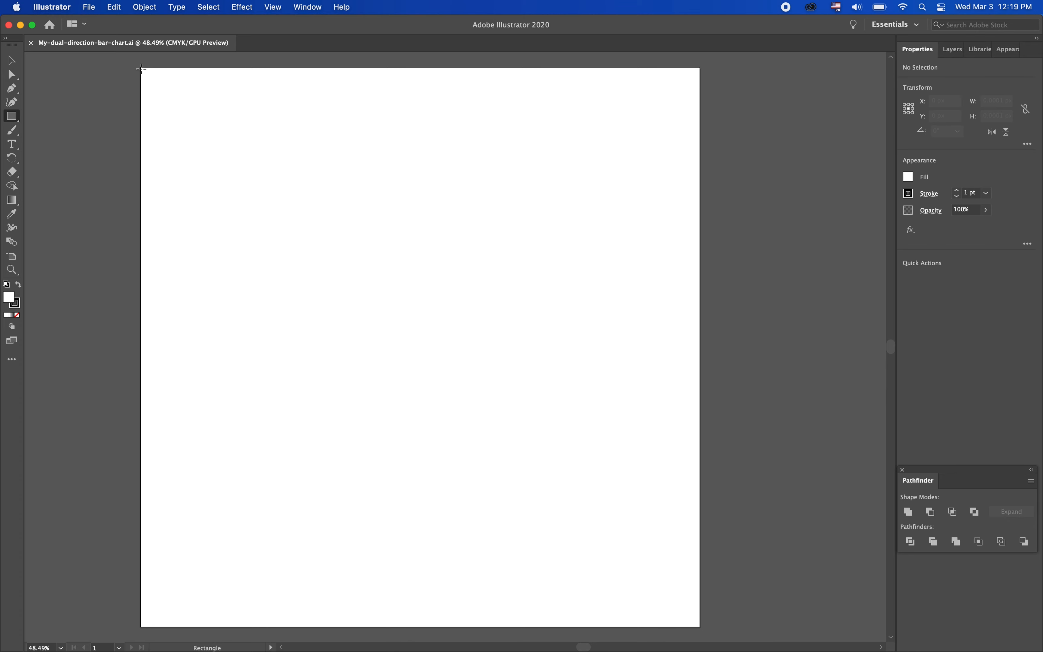
{"action": "left_click_drag", "start_coordinate": [142, 68], "coordinate": [832, 503]}
{"action": "left_click", "coordinate": [144, 7]}
{"action": "left_click", "coordinate": [908, 177]}
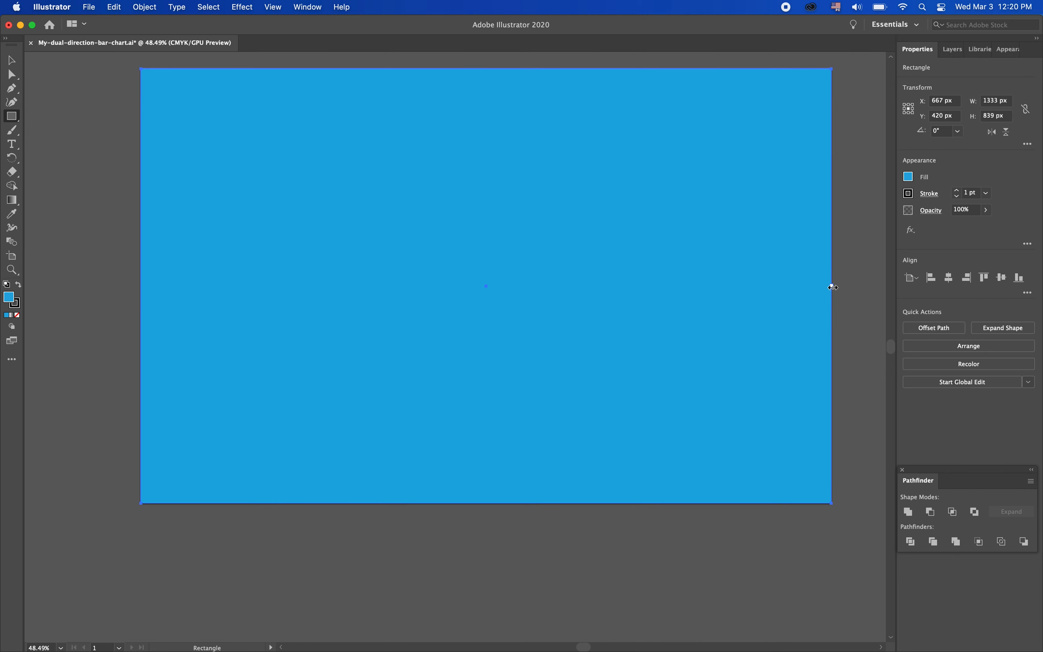
{"action": "left_click", "coordinate": [11, 60]}
{"action": "key", "text": "Delete"}
Place chart(2).svg at its original size near the artboard's upper-left corner.
{"action": "left_click", "coordinate": [89, 7]}
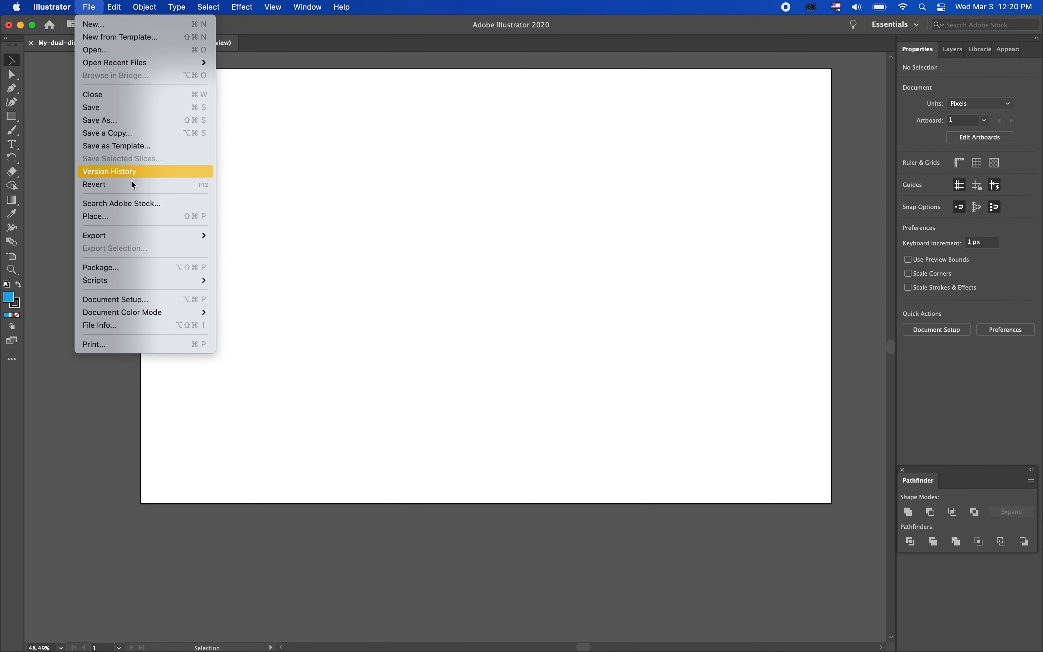
{"action": "left_click", "coordinate": [133, 212]}
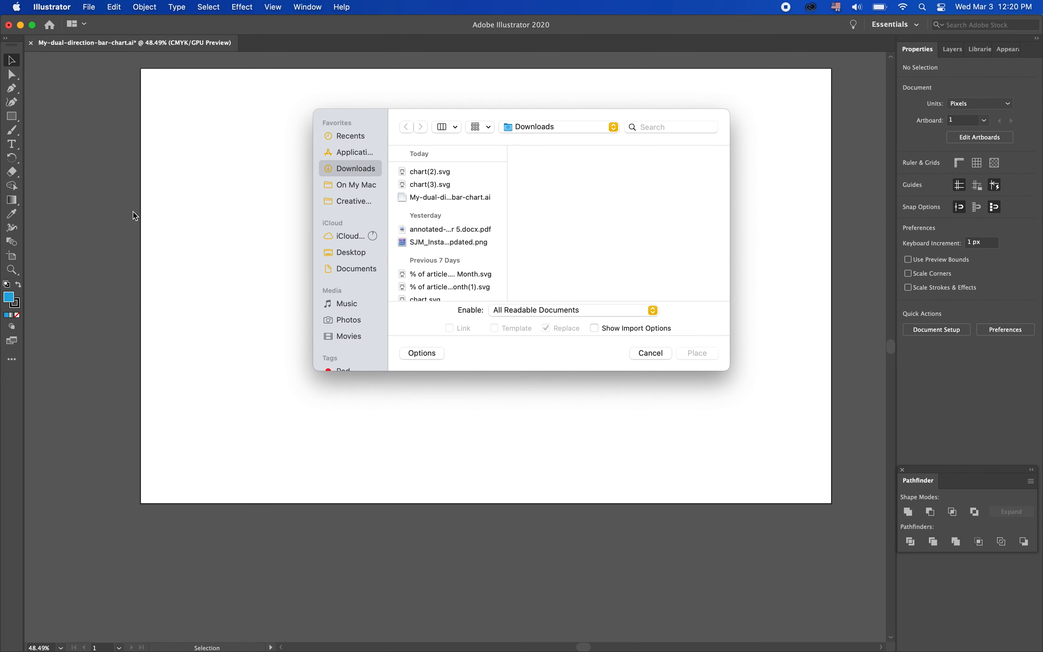
{"action": "left_click", "coordinate": [419, 170]}
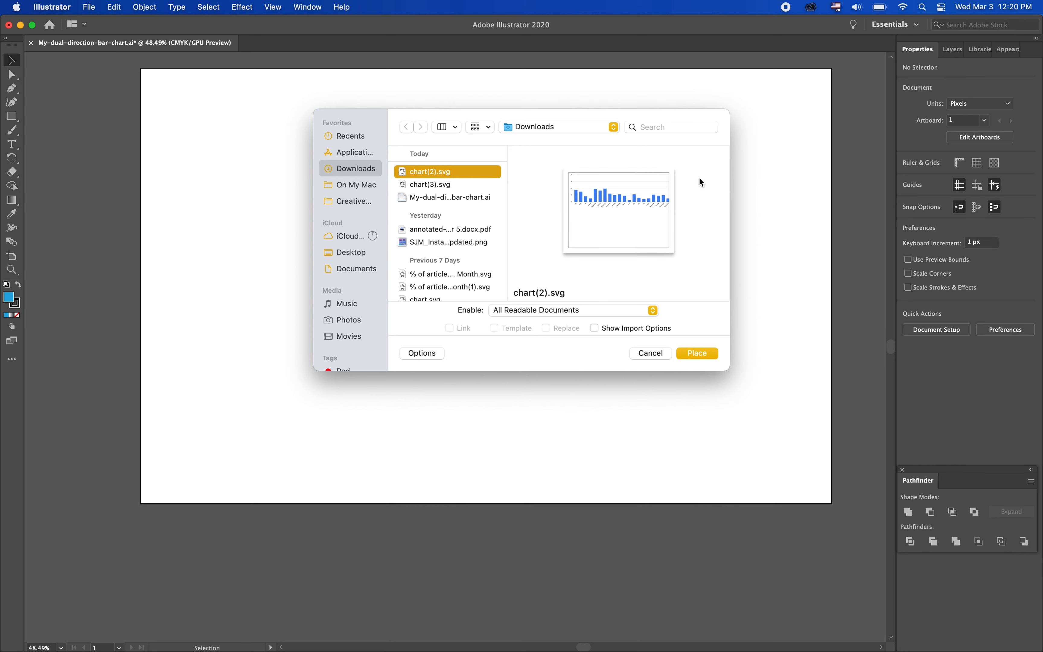
{"action": "left_click", "coordinate": [692, 356]}
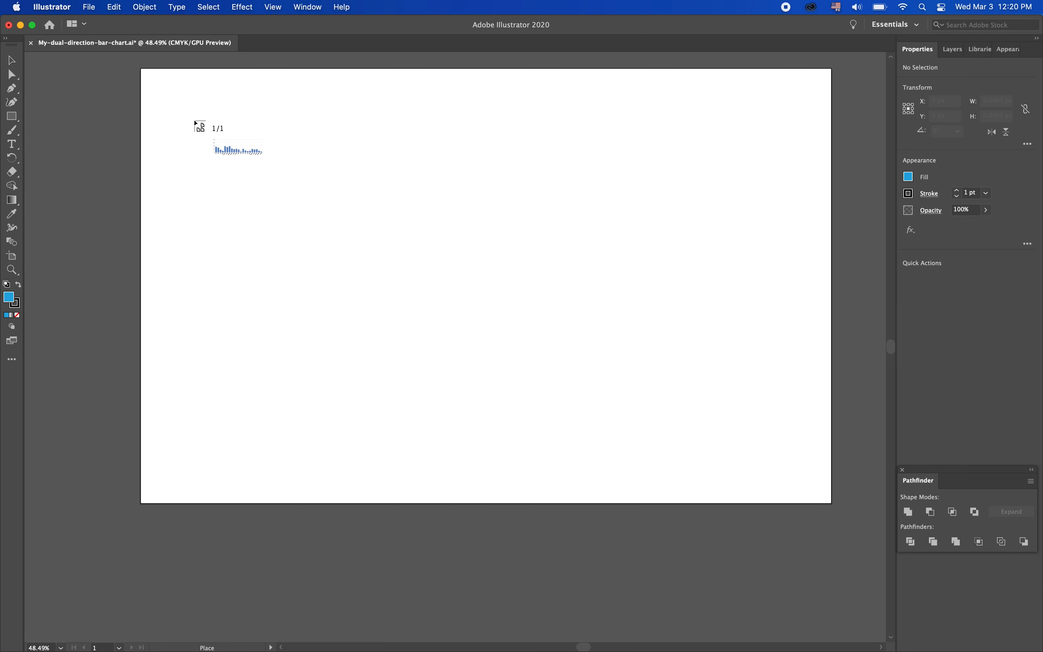
{"action": "left_click", "coordinate": [167, 101]}
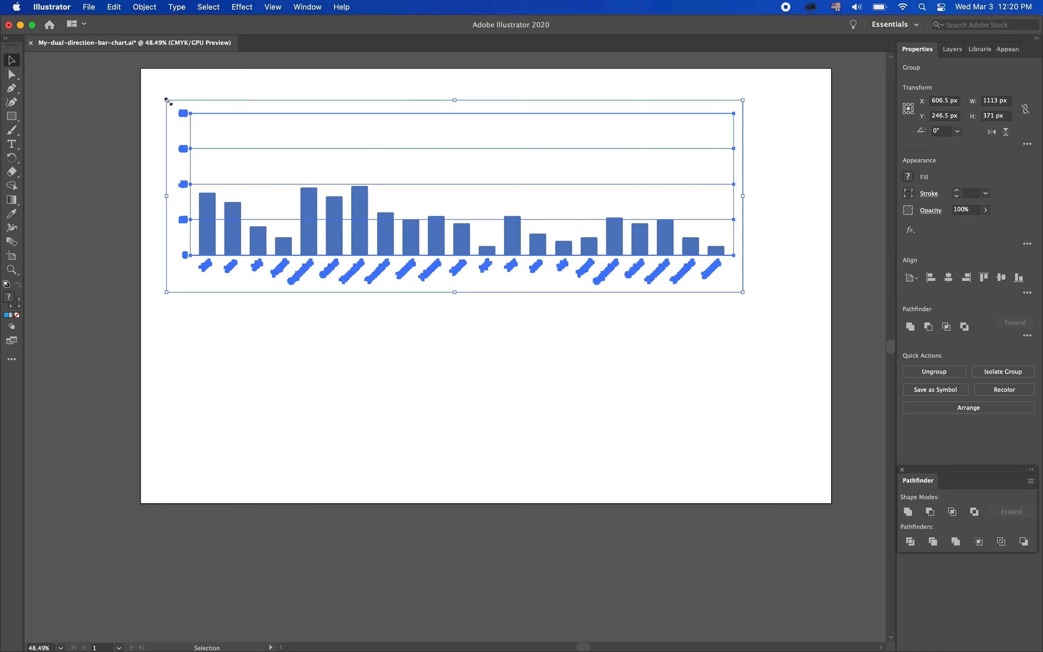
{"action": "left_click", "coordinate": [161, 94]}
Place chart(3).svg at its original size below the blue chart.
{"action": "left_click", "coordinate": [89, 7]}
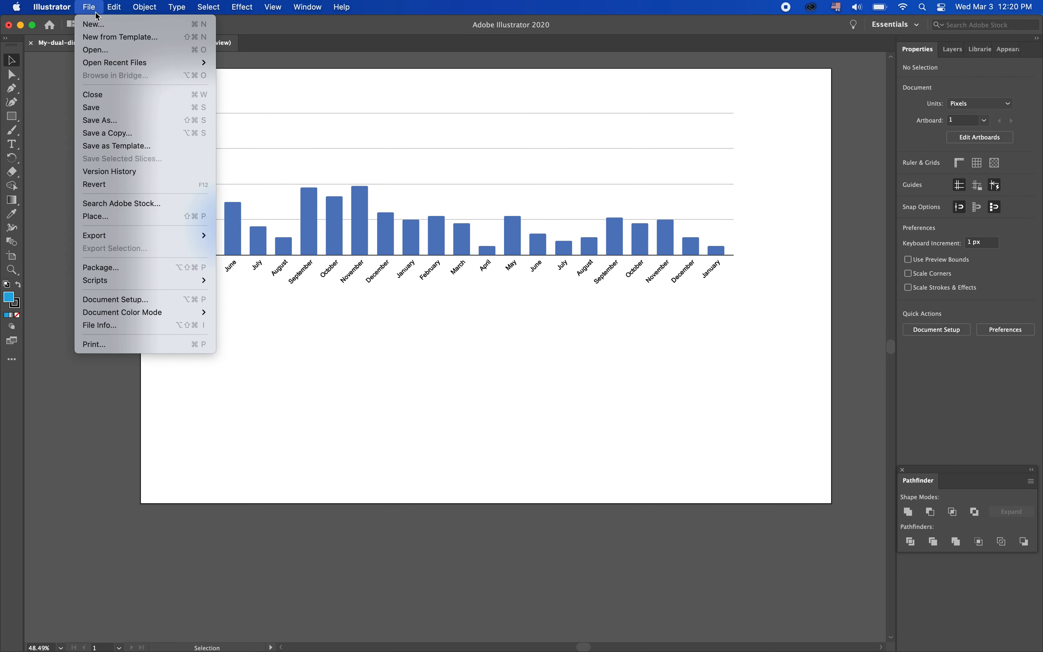
{"action": "left_click", "coordinate": [151, 216]}
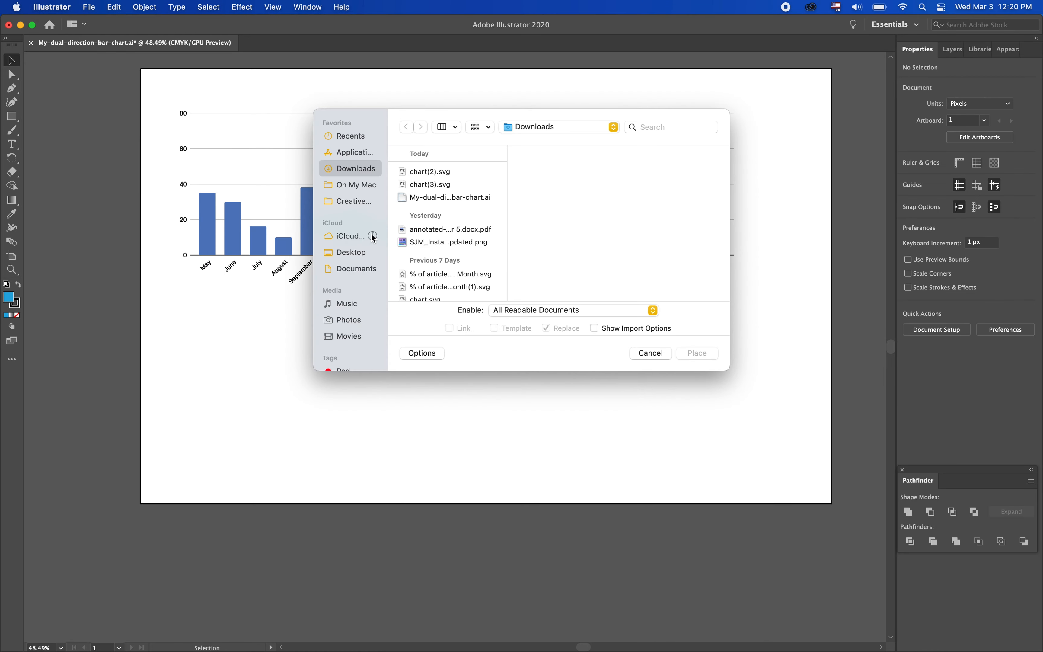
{"action": "left_click", "coordinate": [423, 187]}
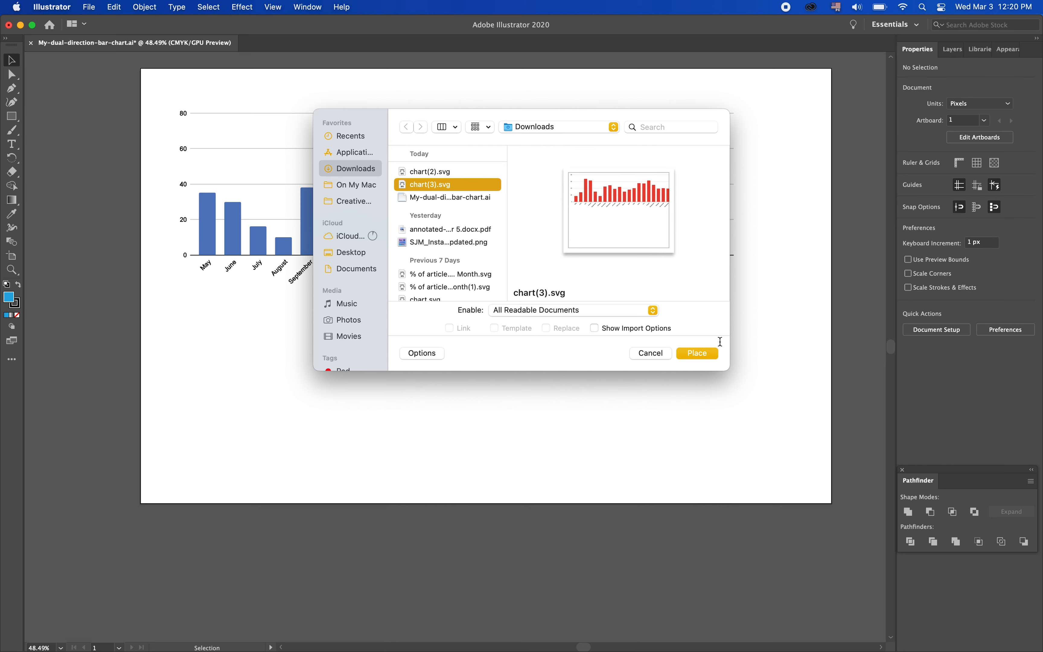
{"action": "left_click", "coordinate": [705, 351]}
{"action": "left_click", "coordinate": [185, 310]}
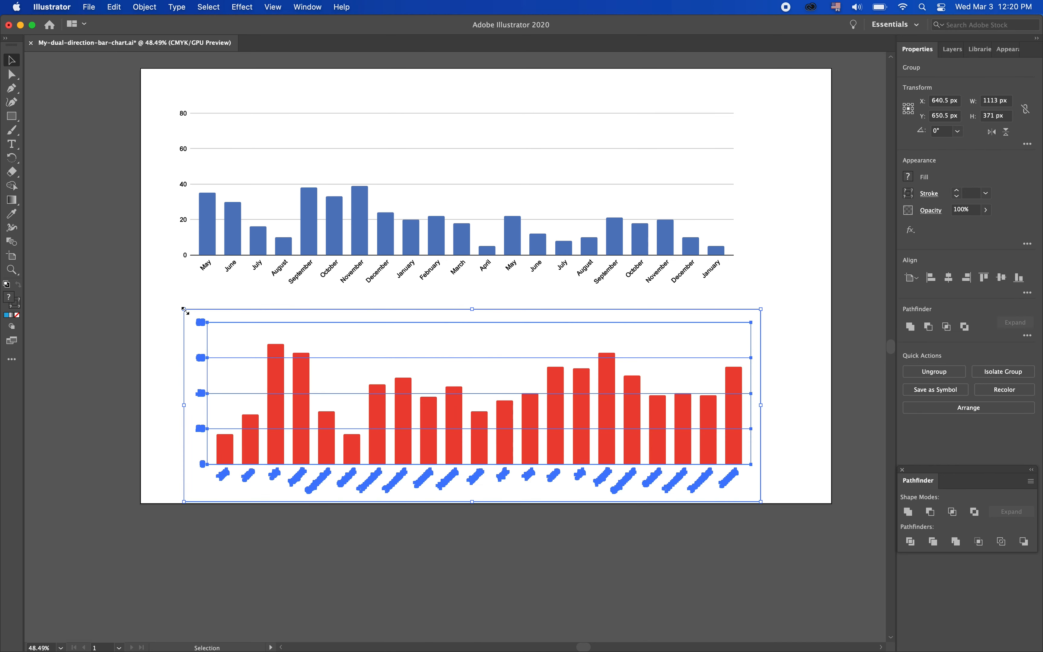
Move both charts upward on the artboard so they sit roughly in line with each other.
{"action": "left_click", "coordinate": [628, 220]}
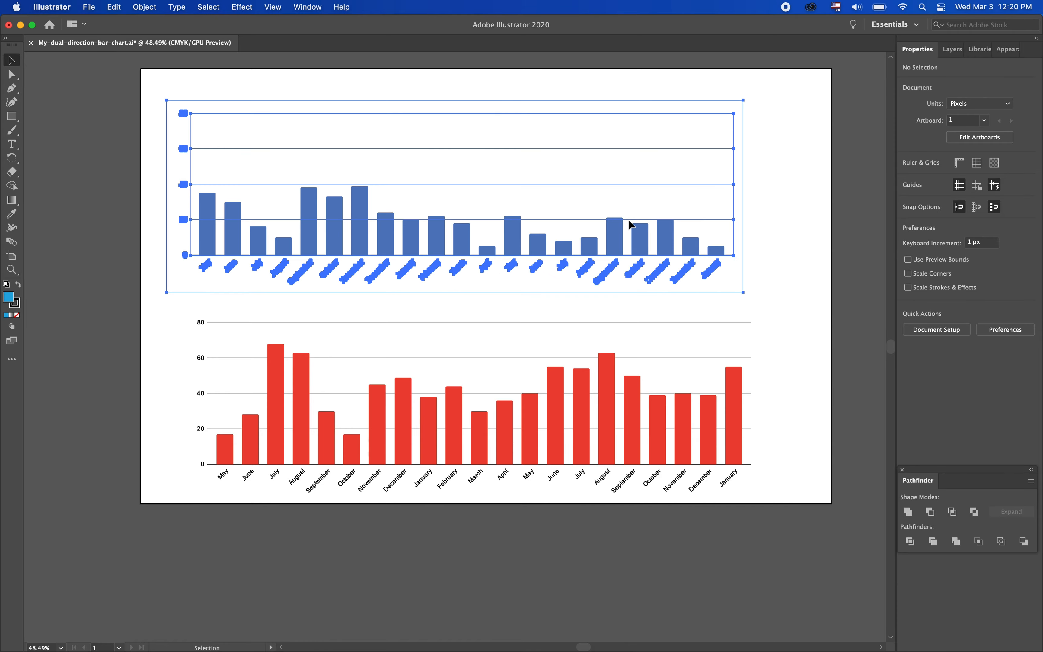
{"action": "left_click_drag", "start_coordinate": [628, 219], "coordinate": [643, 197]}
{"action": "left_click", "coordinate": [473, 413]}
{"action": "left_click_drag", "start_coordinate": [473, 413], "coordinate": [465, 380]}
{"action": "left_click", "coordinate": [780, 379]}
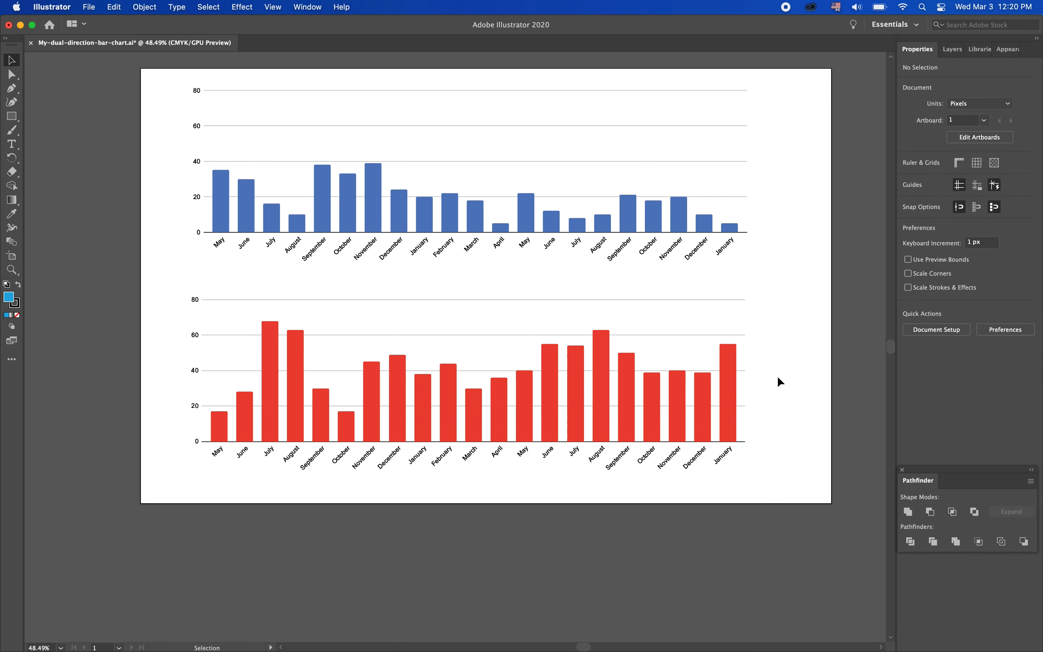
Ungroup the blue bar chart and deselect its parts.
{"action": "left_click", "coordinate": [621, 234]}
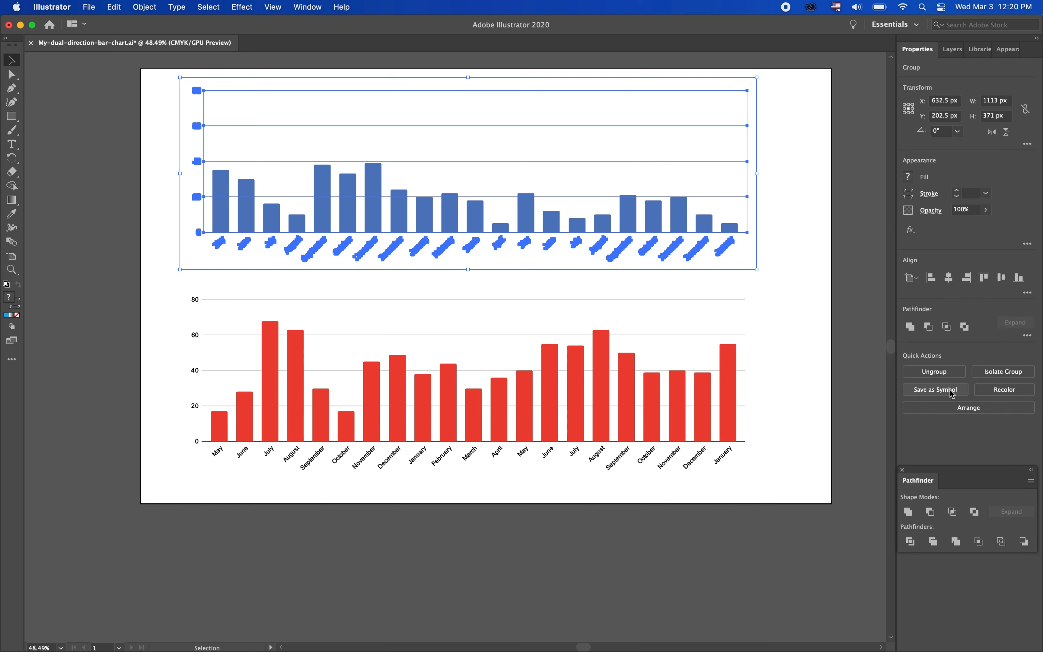
{"action": "left_click", "coordinate": [936, 372]}
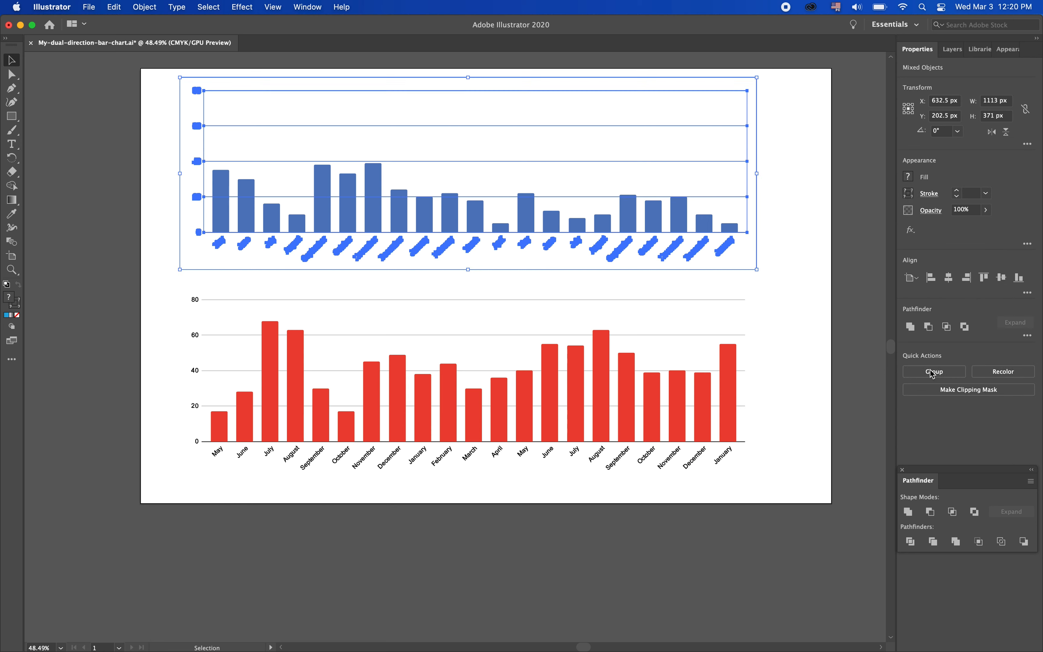
{"action": "left_click", "coordinate": [781, 291]}
Fill the white background rectangle behind the blue chart with light grey.
{"action": "left_click", "coordinate": [755, 260]}
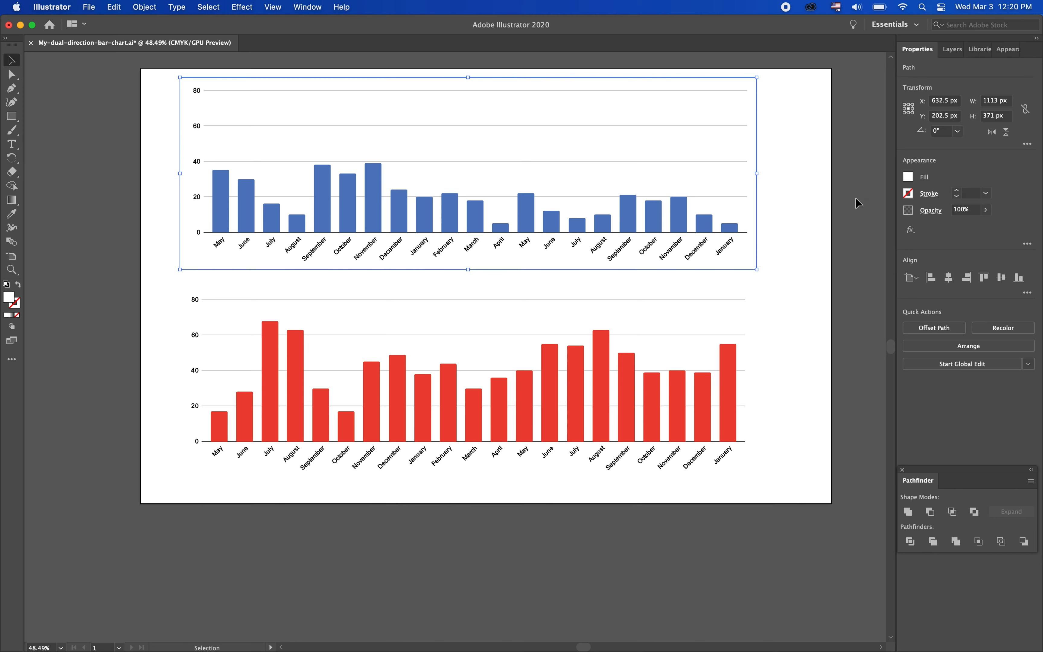
{"action": "left_click", "coordinate": [908, 177]}
{"action": "left_click", "coordinate": [863, 252]}
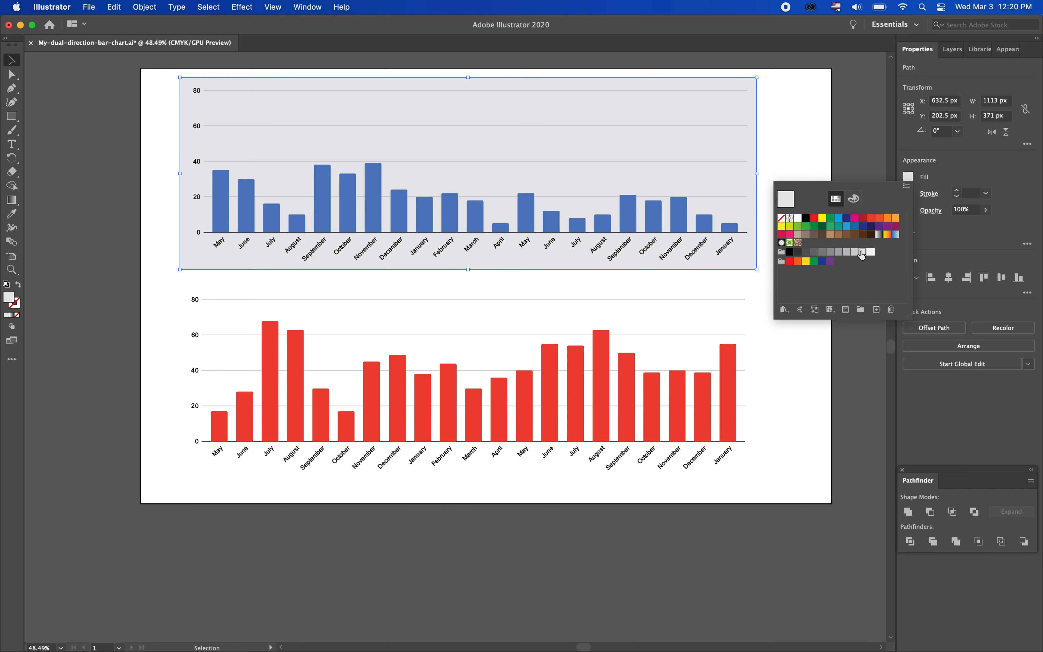
{"action": "left_click", "coordinate": [758, 122]}
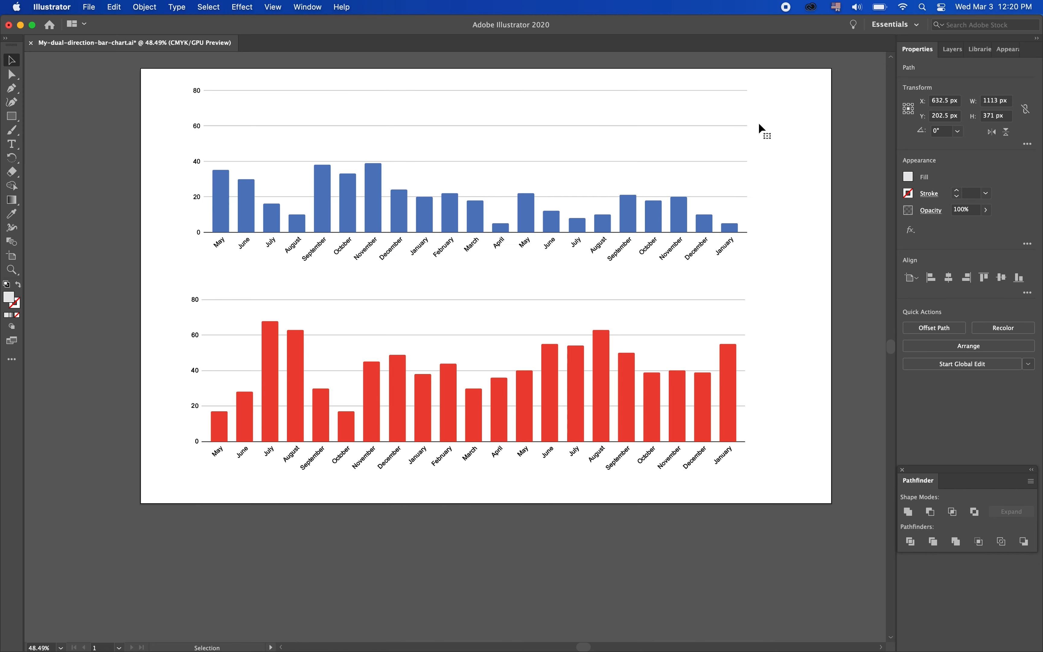
Ungroup the red bar chart and deselect its parts.
{"action": "left_click", "coordinate": [737, 338]}
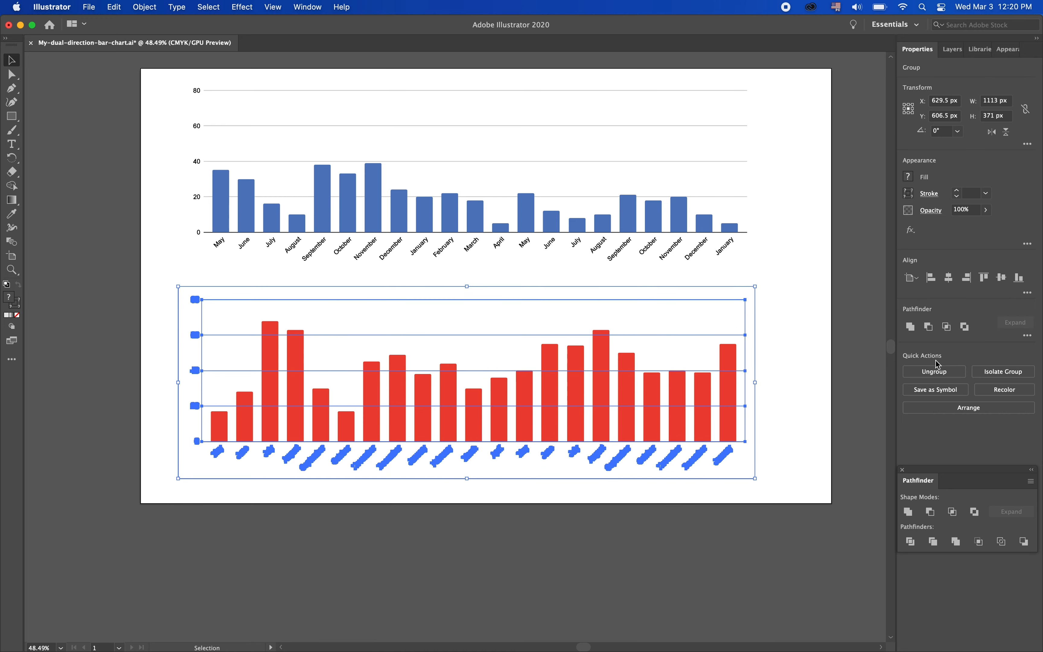
{"action": "left_click", "coordinate": [927, 374]}
{"action": "left_click", "coordinate": [758, 358]}
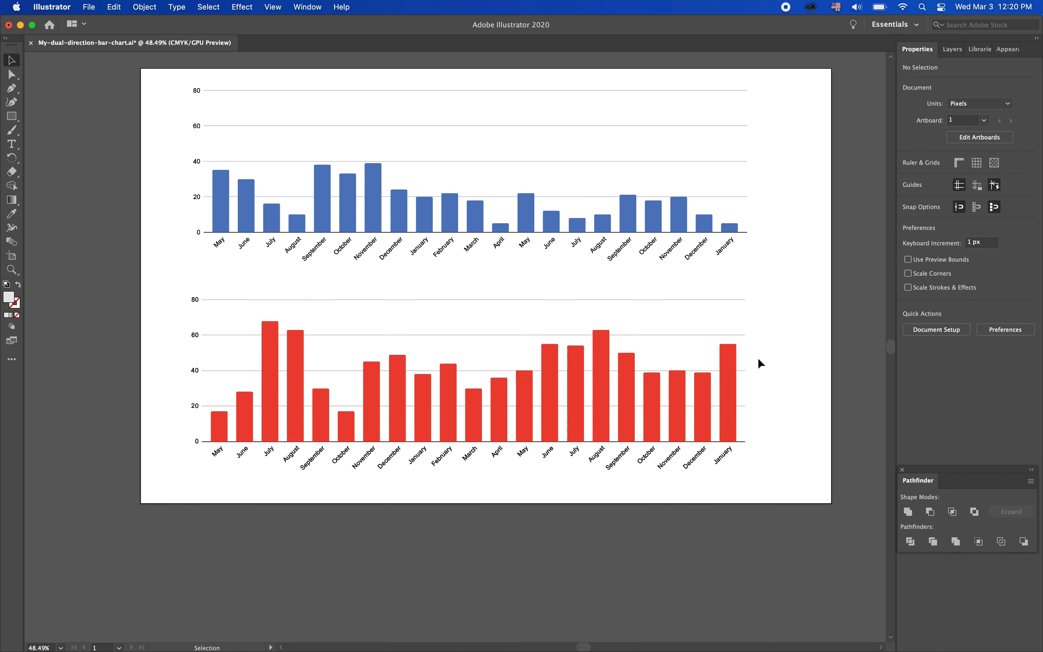
Tint the white background rectangle behind the red chart light grey to expose it, and delete the rectangle.
{"action": "left_click", "coordinate": [756, 358]}
{"action": "left_click", "coordinate": [908, 177]}
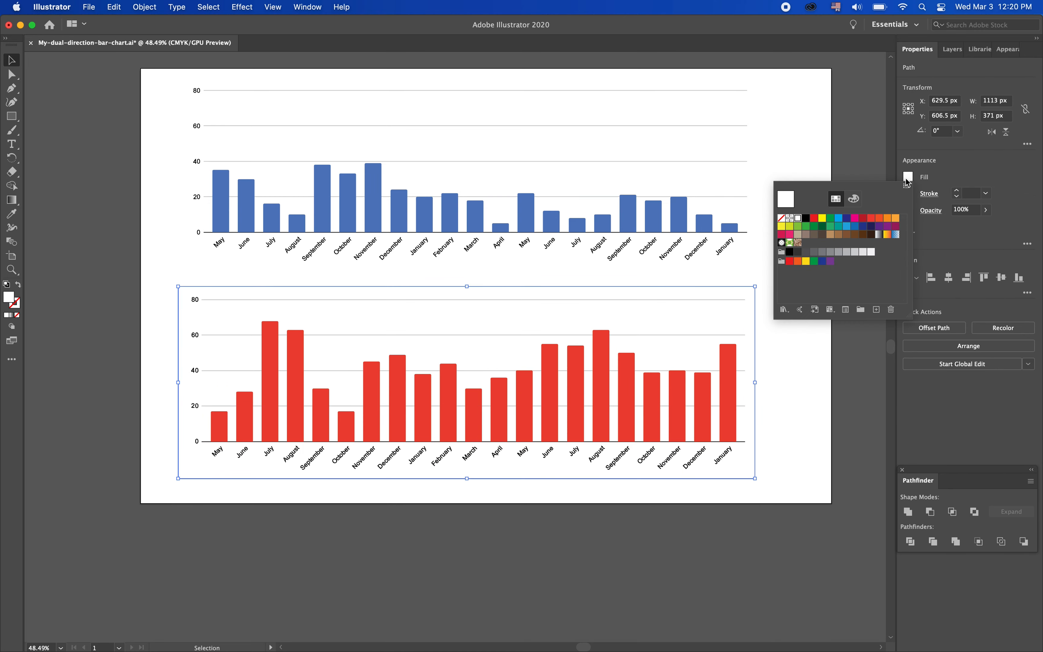
{"action": "left_click", "coordinate": [856, 252]}
{"action": "left_click", "coordinate": [796, 375]}
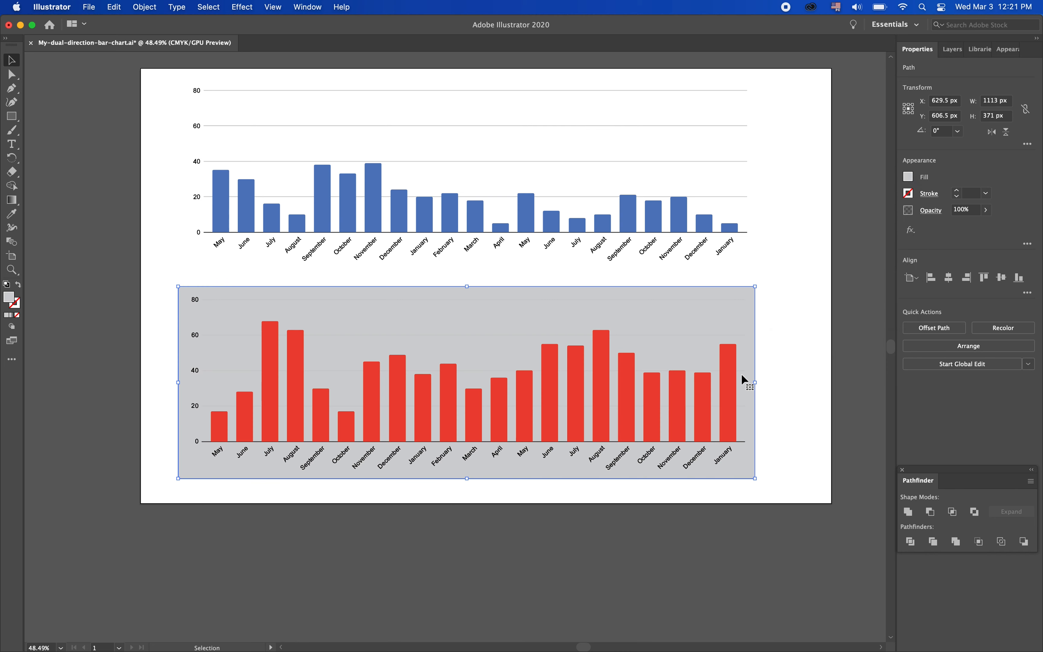
{"action": "key", "text": "Delete"}
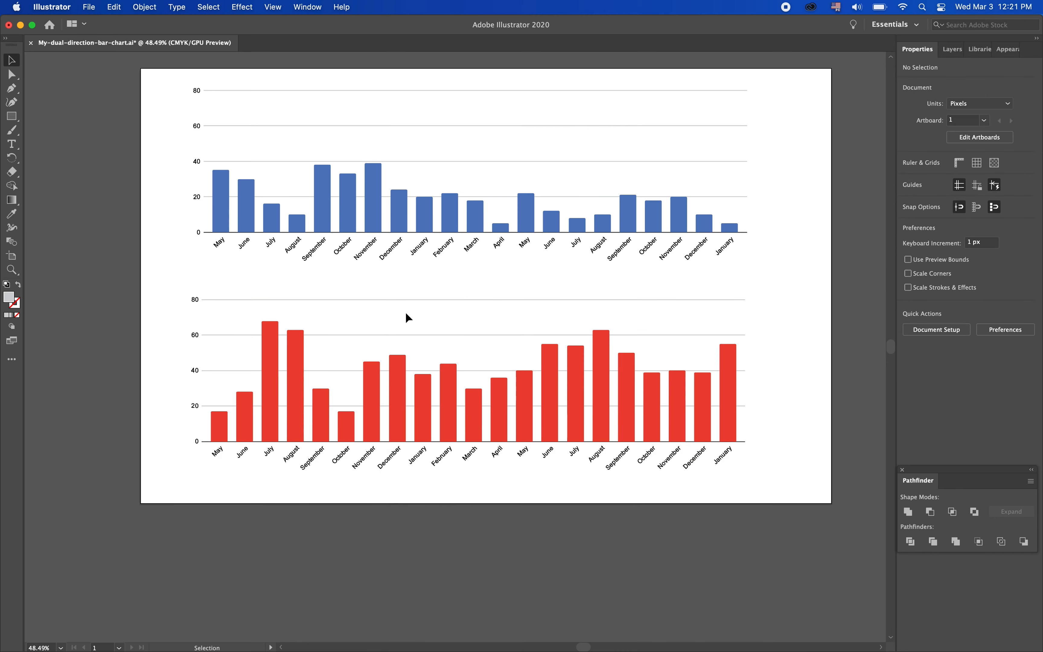
Release the clipping mask around the red bars and check that the January bar can be selected on its own.
{"action": "left_click", "coordinate": [407, 397]}
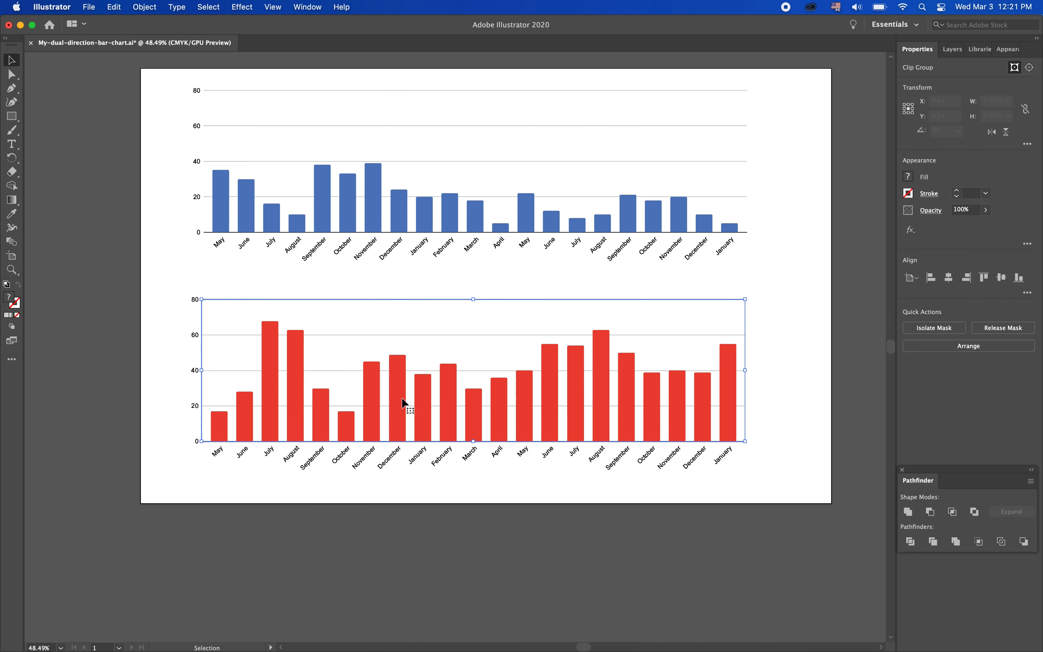
{"action": "left_click", "coordinate": [389, 462]}
{"action": "left_click_drag", "start_coordinate": [418, 454], "coordinate": [366, 250]}
{"action": "left_click_drag", "start_coordinate": [439, 252], "coordinate": [419, 247]}
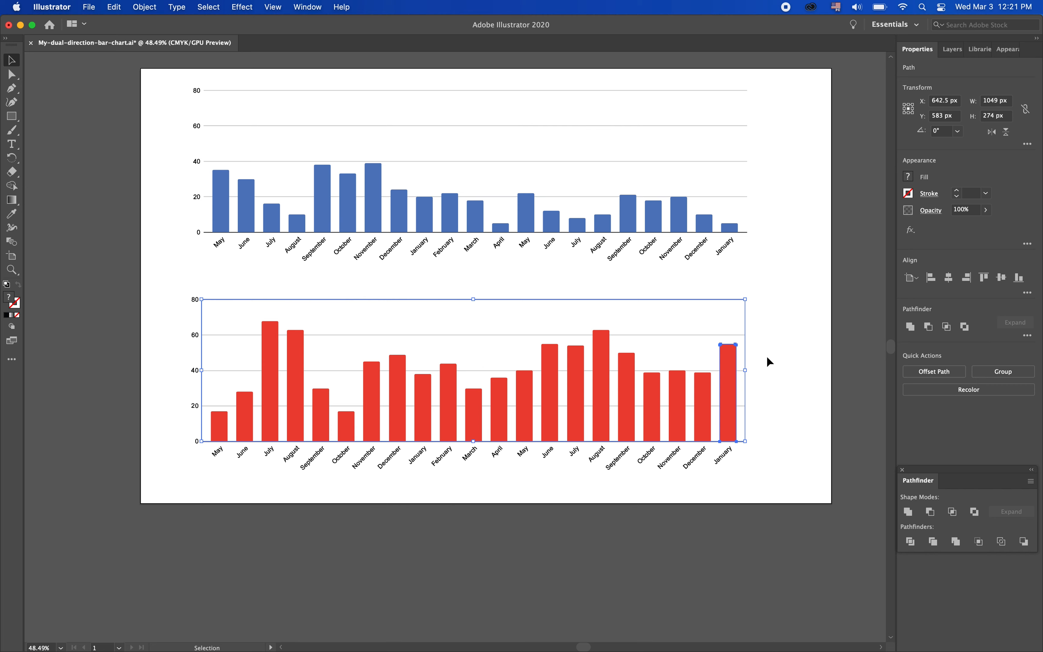
{"action": "left_click", "coordinate": [776, 362]}
{"action": "left_click", "coordinate": [732, 367]}
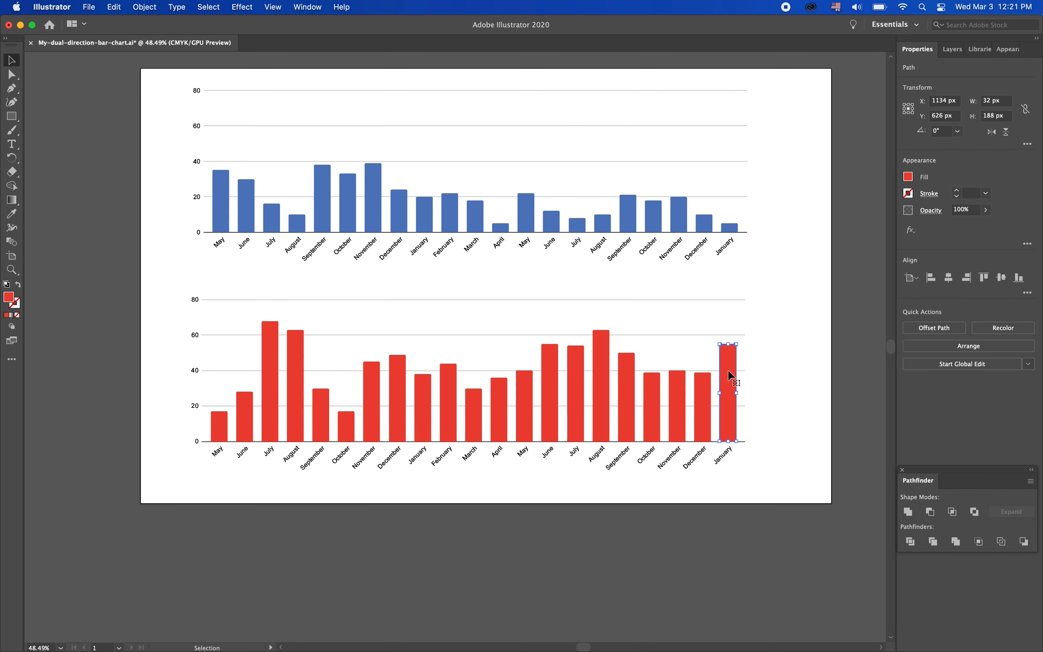
{"action": "left_click", "coordinate": [774, 355]}
{"action": "left_click", "coordinate": [747, 353]}
{"action": "left_click", "coordinate": [841, 309]}
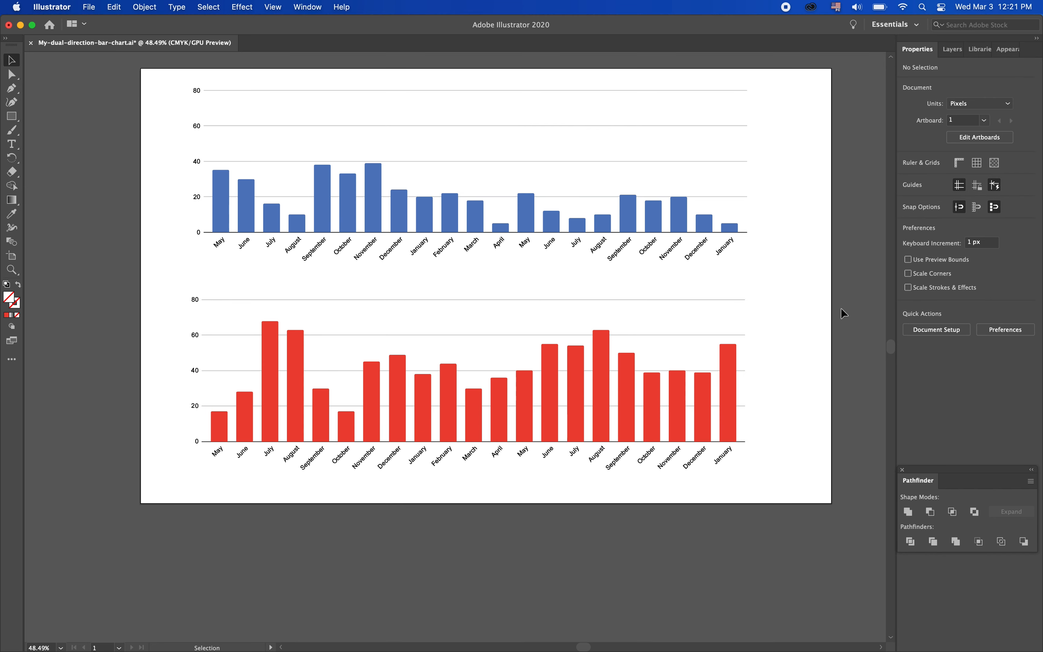
Release the clipping mask around the blue bars and check that a single bar can be selected.
{"action": "left_click", "coordinate": [709, 228]}
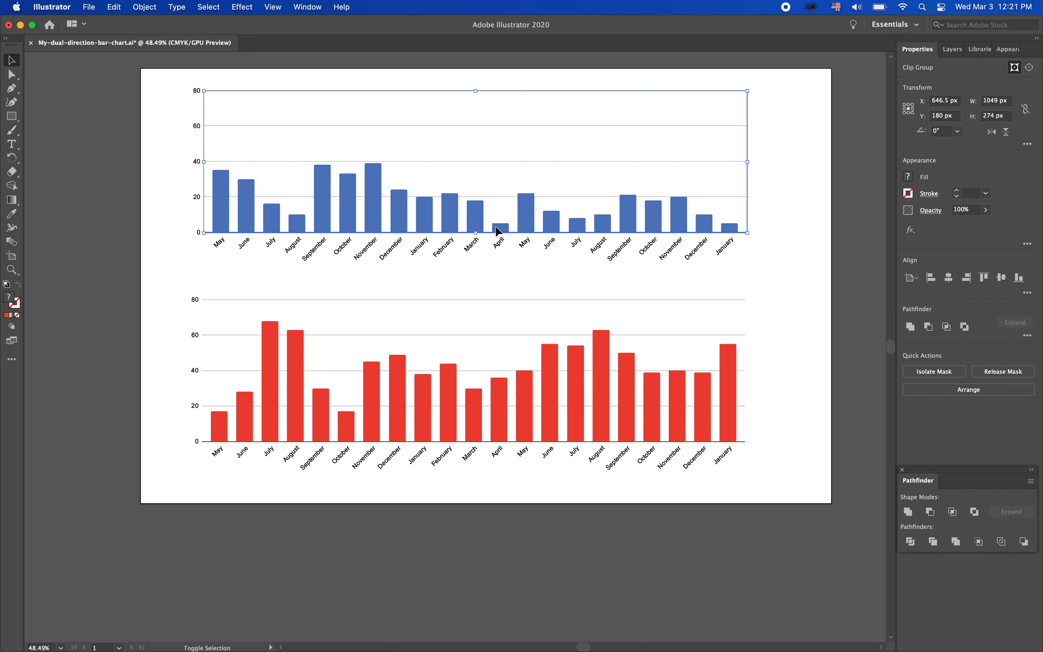
{"action": "left_click", "coordinate": [1003, 372]}
{"action": "left_click", "coordinate": [706, 223]}
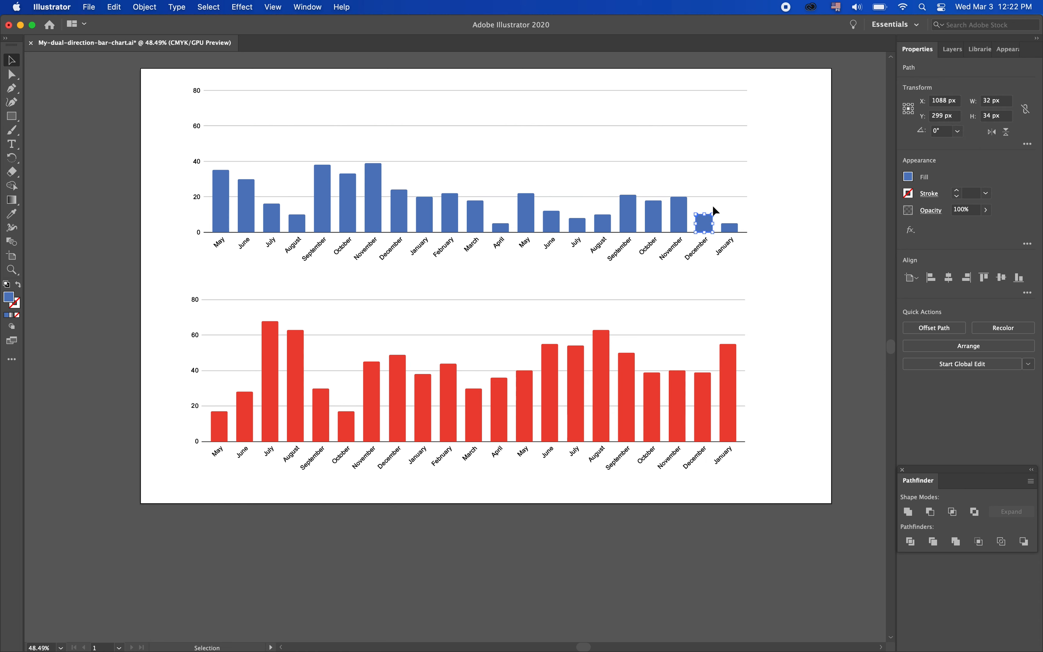
{"action": "left_click", "coordinate": [712, 207]}
Select the final blue bars together, working backward from the last January bar through December, November and October.
{"action": "left_click", "coordinate": [730, 224]}
{"action": "left_click", "coordinate": [732, 227]}
{"action": "left_click", "coordinate": [705, 217], "text": "shift"}
{"action": "left_click", "coordinate": [679, 200], "text": "shift"}
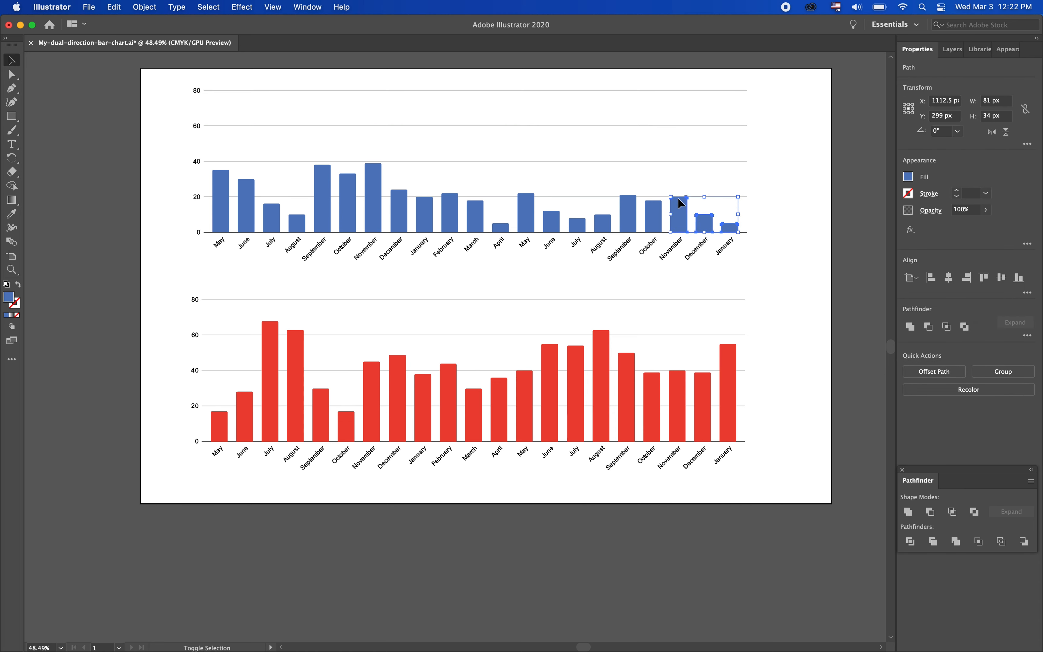
{"action": "left_click", "coordinate": [654, 206], "text": "shift"}
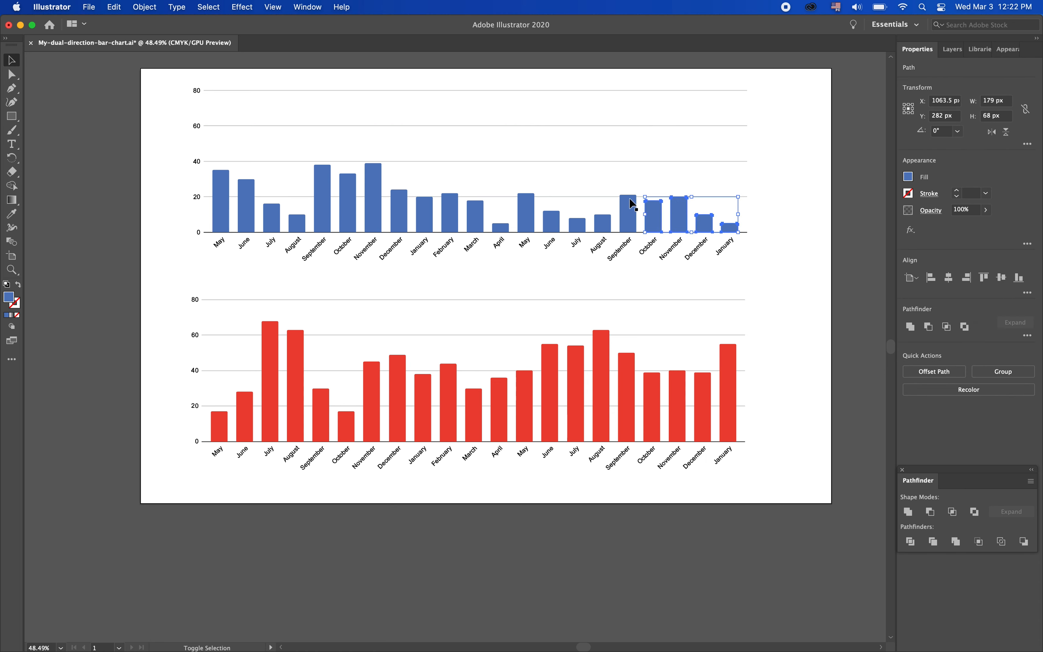
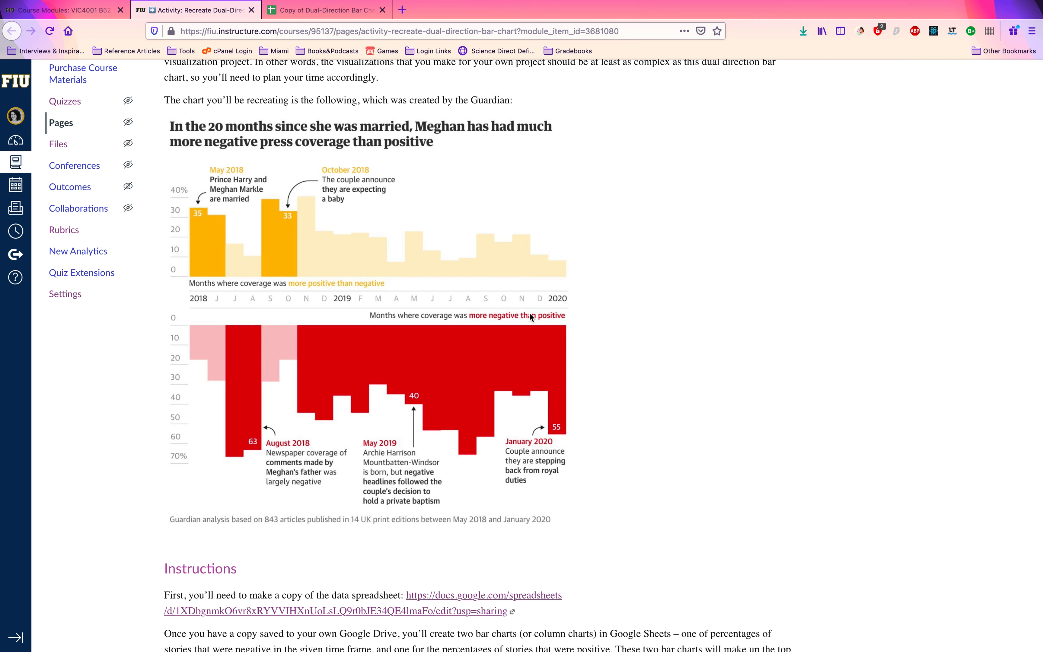
Switch to Illustrator and draw a dark grey horizontal line about 1028 px long between the year labels and the month letters.
{"action": "key", "text": "super+Tab"}
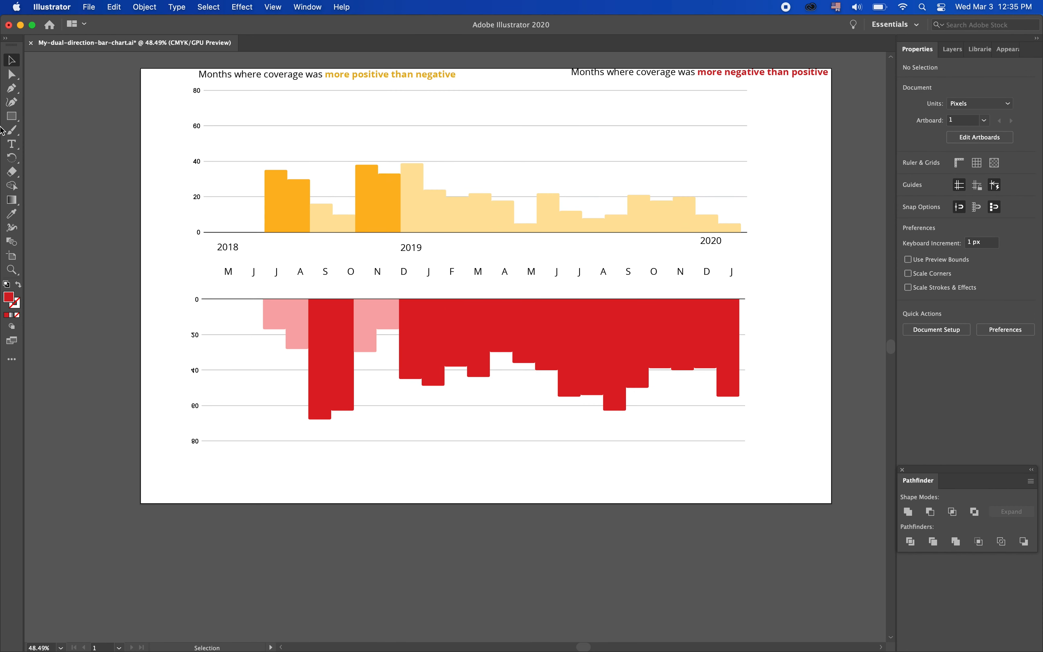
{"action": "left_click", "coordinate": [12, 116]}
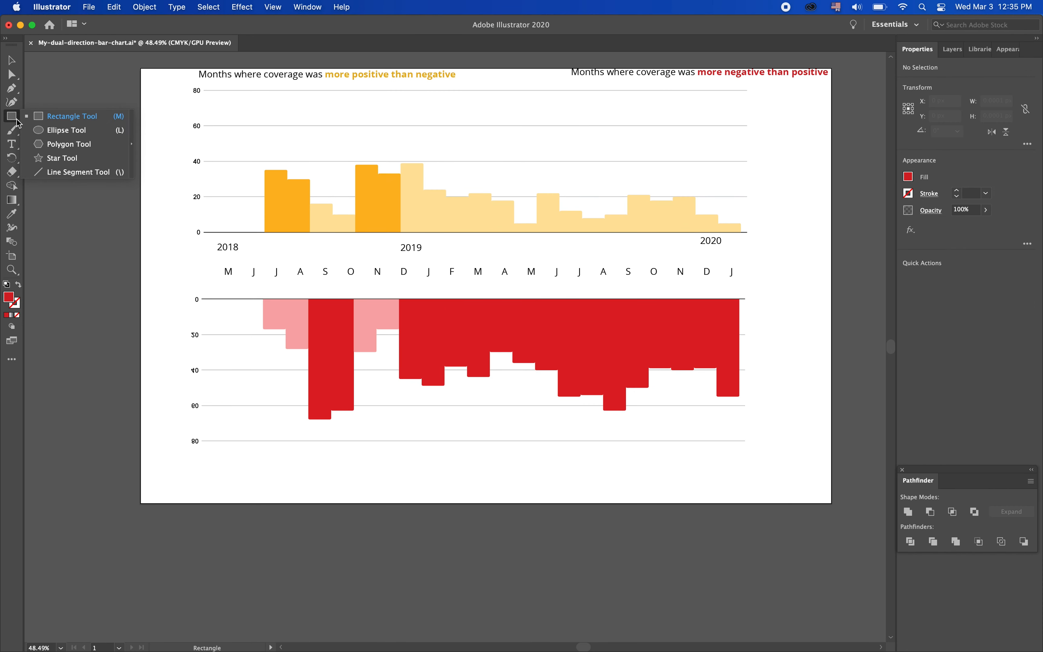
{"action": "left_click", "coordinate": [54, 171]}
{"action": "left_click_drag", "start_coordinate": [737, 258], "coordinate": [204, 258]}
{"action": "left_click", "coordinate": [908, 193]}
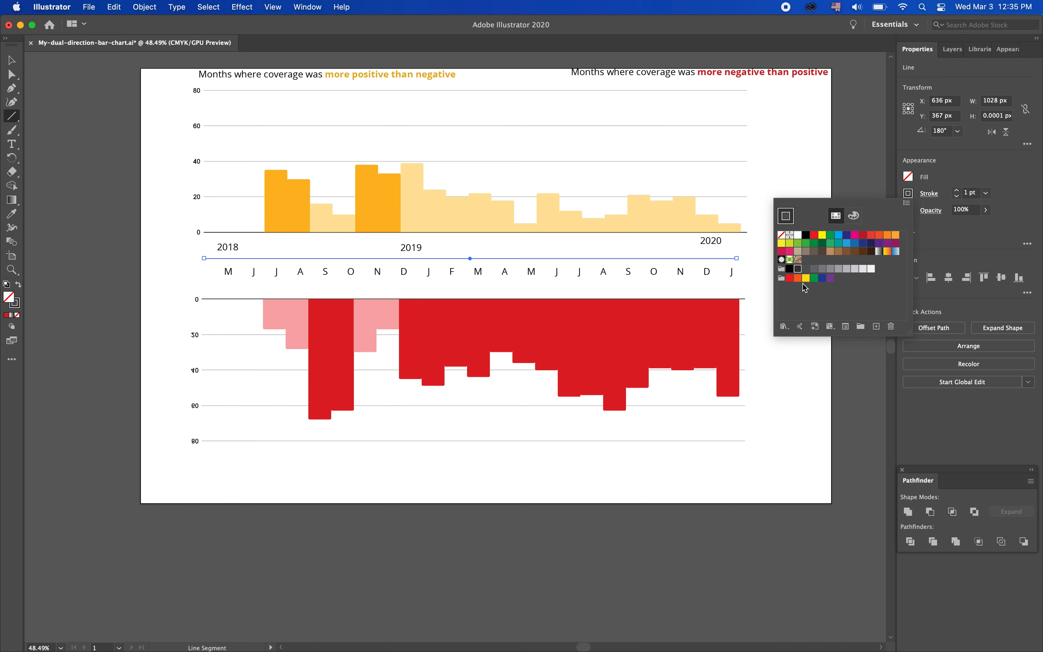
{"action": "left_click", "coordinate": [807, 268]}
Set the new horizontal line's stroke weight to 2 pt and deselect it.
{"action": "left_click", "coordinate": [961, 197]}
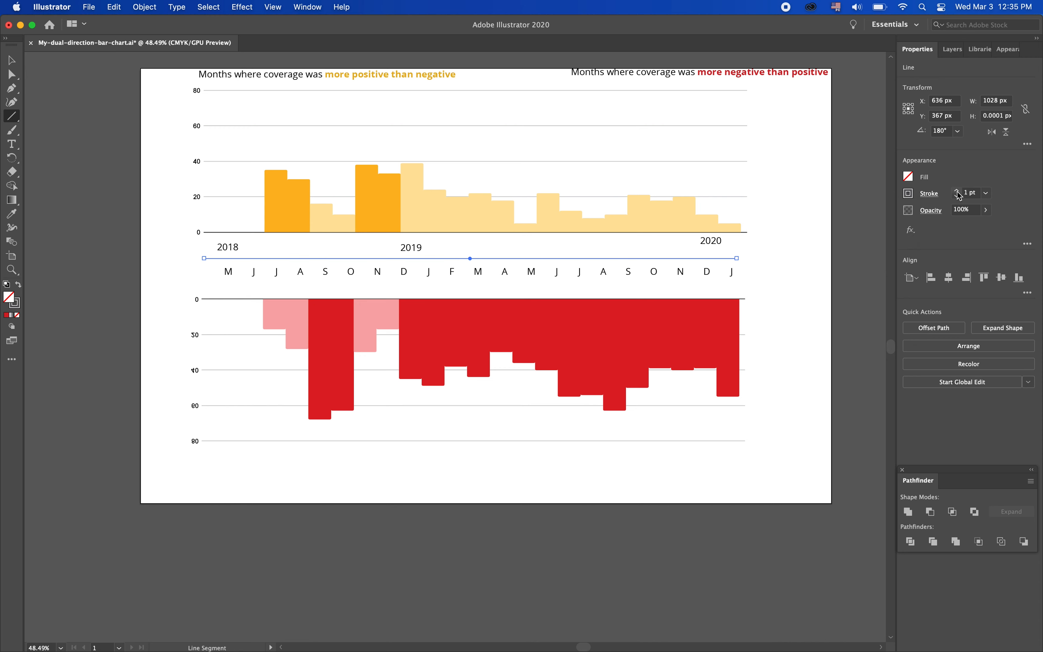
{"action": "left_click", "coordinate": [957, 190]}
{"action": "left_click", "coordinate": [796, 289]}
{"action": "left_click", "coordinate": [492, 373]}
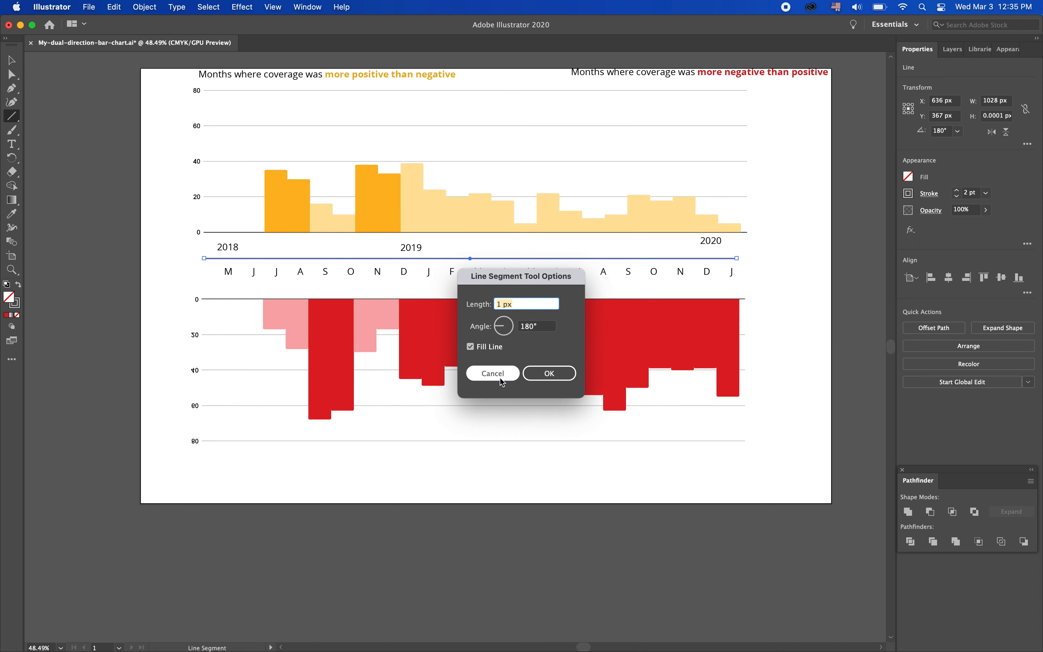
{"action": "left_click", "coordinate": [13, 73]}
{"action": "left_click", "coordinate": [160, 253]}
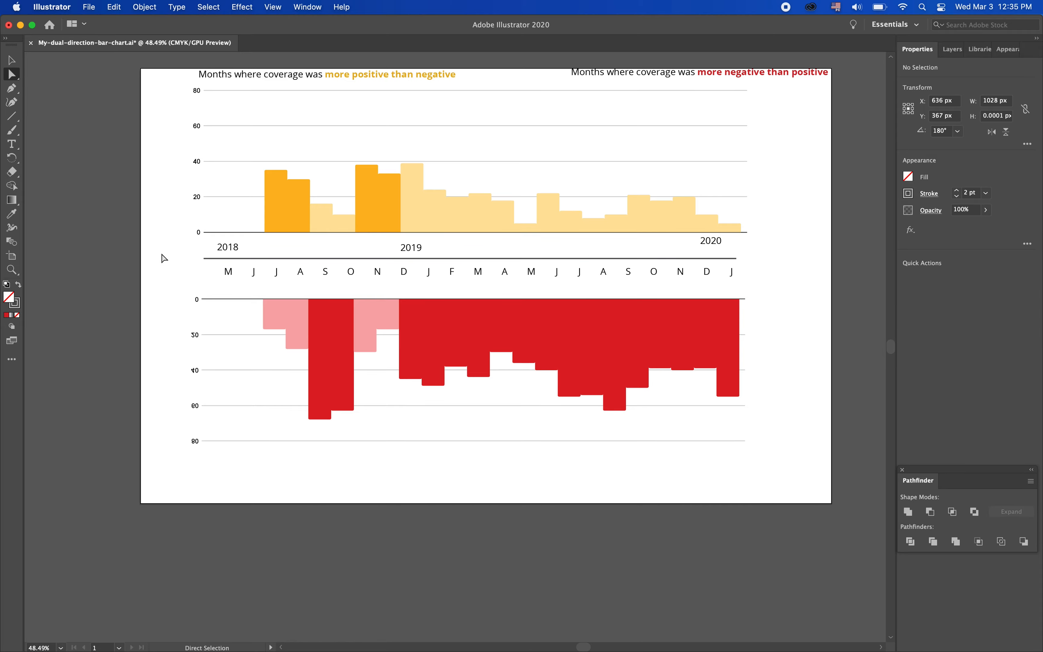
Compare the line with the reference chart and set its stroke weight to 1.5 pt.
{"action": "key", "text": "ctrl+Right"}
{"action": "key", "text": "ctrl+Left"}
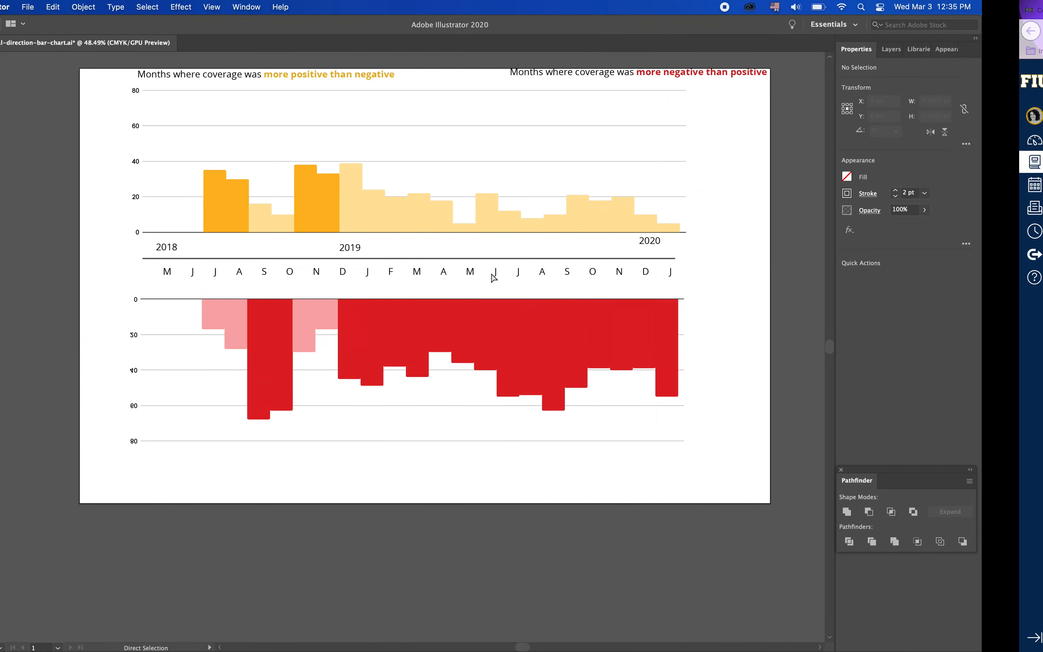
{"action": "left_click", "coordinate": [487, 259]}
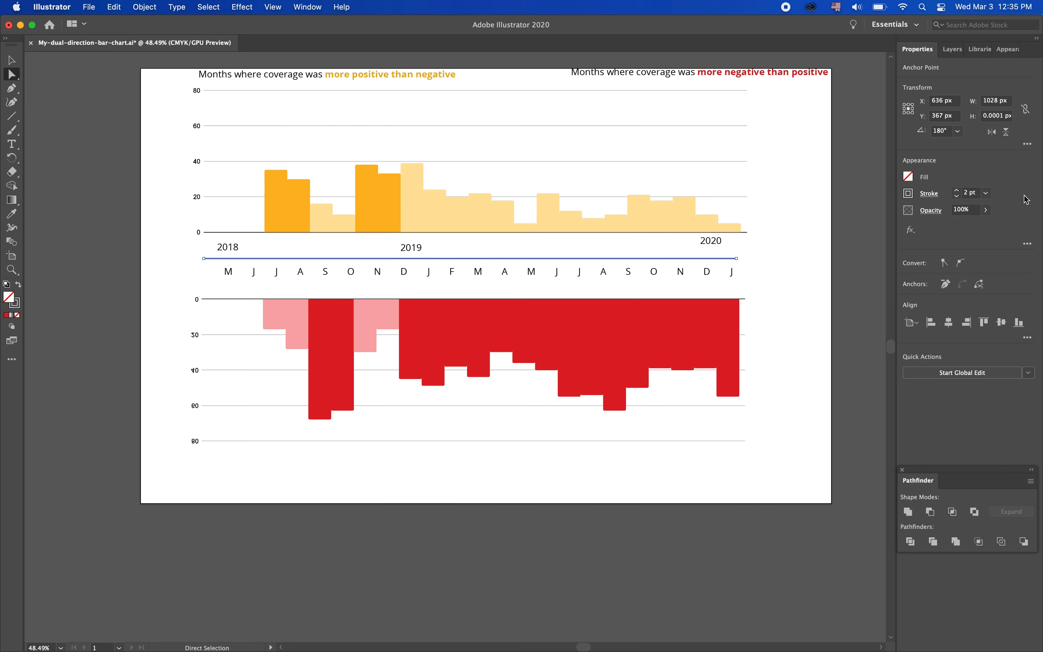
{"action": "left_click", "coordinate": [968, 194]}
{"action": "type", "text": "1.5"}
{"action": "left_click", "coordinate": [908, 194]}
Duplicate the horizontal line straight down so the copy runs just below the month letters.
{"action": "left_click_drag", "start_coordinate": [666, 259], "coordinate": [666, 284]}
{"action": "left_click", "coordinate": [657, 260], "text": "shift"}
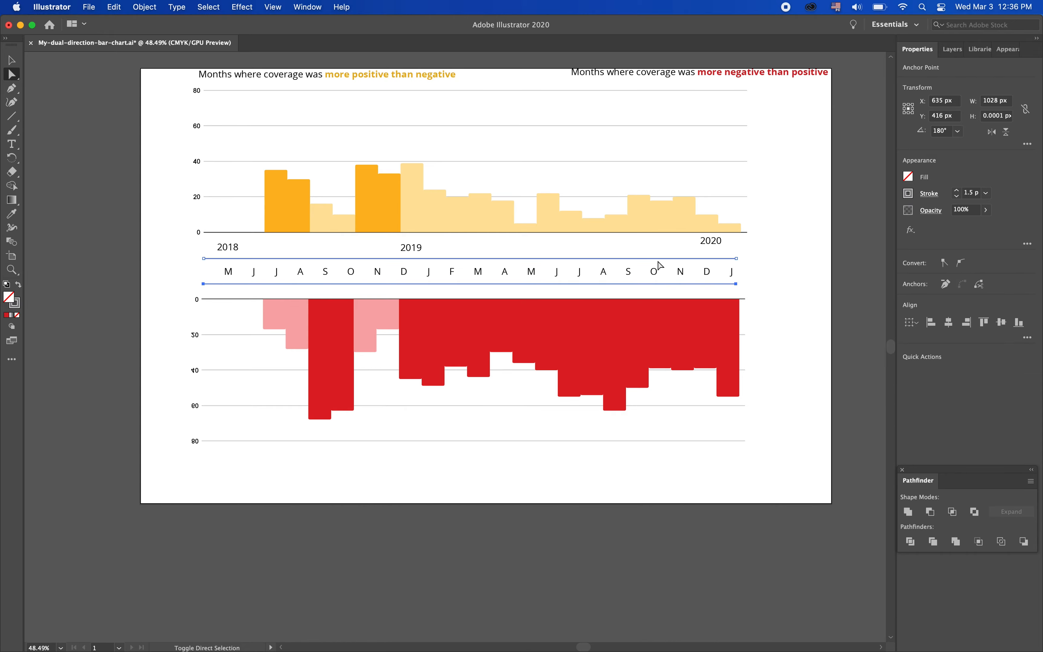
{"action": "left_click", "coordinate": [810, 282]}
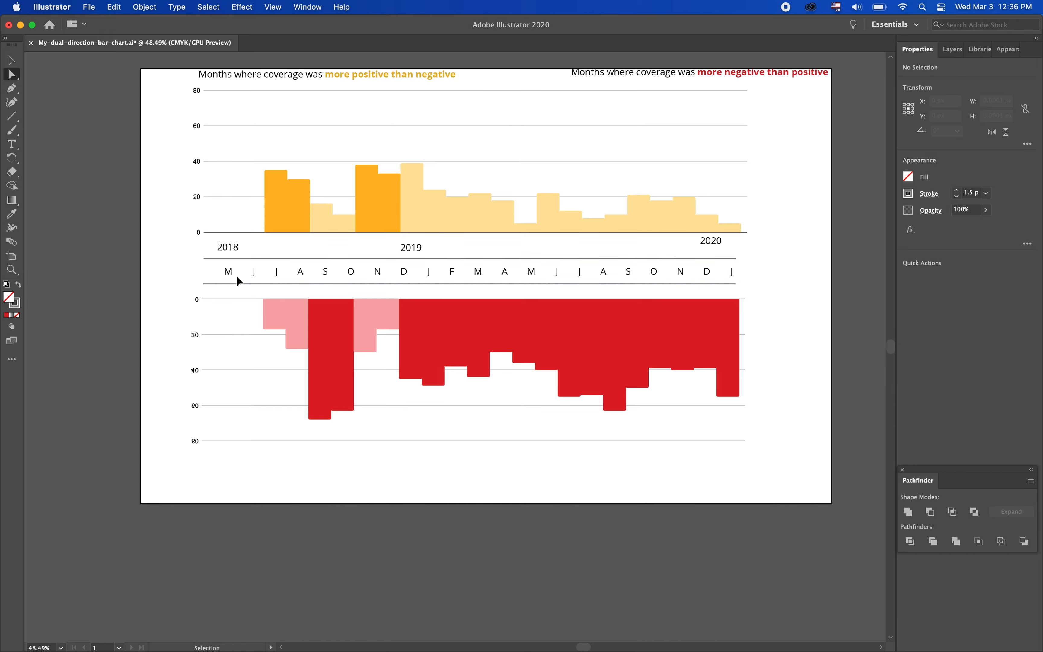
Following the reference chart, delete the first M in the month row and move the 2018 label into its place.
{"action": "key", "text": "super+Tab"}
{"action": "key", "text": "super+Tab"}
{"action": "left_click", "coordinate": [227, 275]}
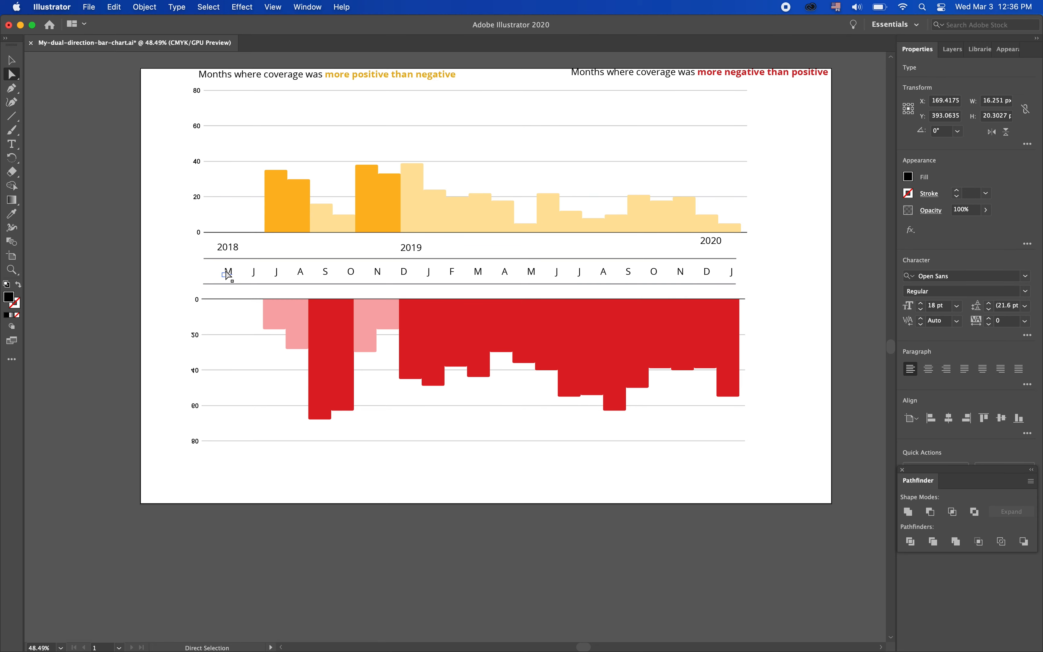
{"action": "left_click", "coordinate": [13, 62]}
{"action": "key", "text": "Delete"}
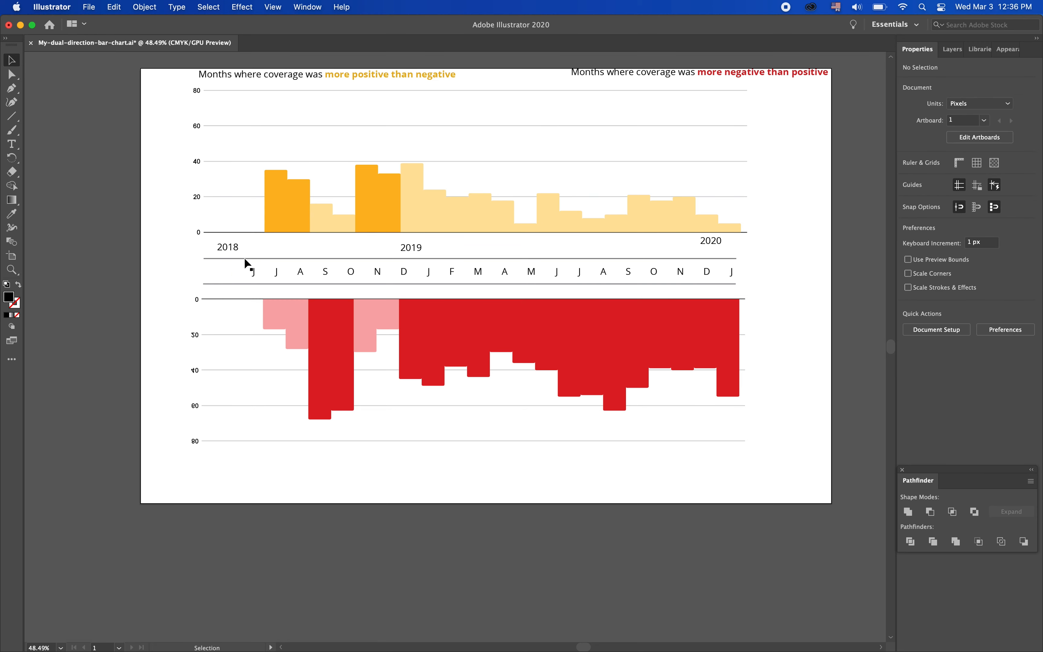
{"action": "left_click_drag", "start_coordinate": [240, 256], "coordinate": [237, 274]}
Check the reference chart, move the 2020 label directly above the final J, and shift the 2019 label right to above the F.
{"action": "key", "text": "super+Tab"}
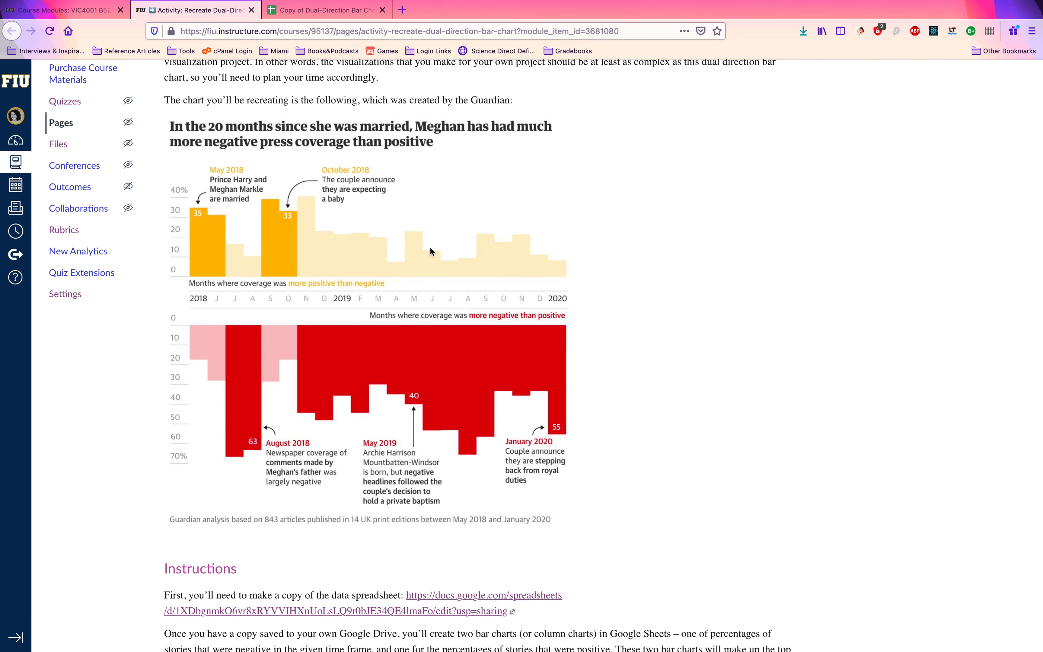
{"action": "key", "text": "super+Tab"}
{"action": "left_click_drag", "start_coordinate": [725, 244], "coordinate": [737, 249]}
{"action": "left_click_drag", "start_coordinate": [414, 247], "coordinate": [463, 247]}
{"action": "left_click", "coordinate": [503, 246]}
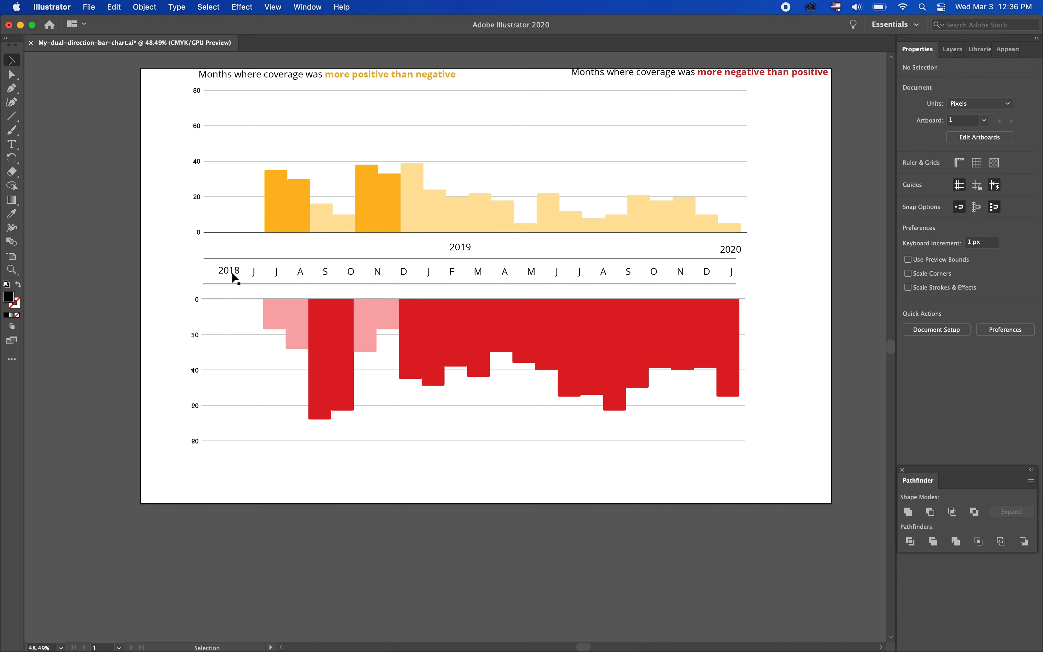
Move 2018 and the J, J, A, S, O, N, D labels up beneath their yellow bars, and delete the J before F.
{"action": "left_click_drag", "start_coordinate": [231, 272], "coordinate": [431, 249]}
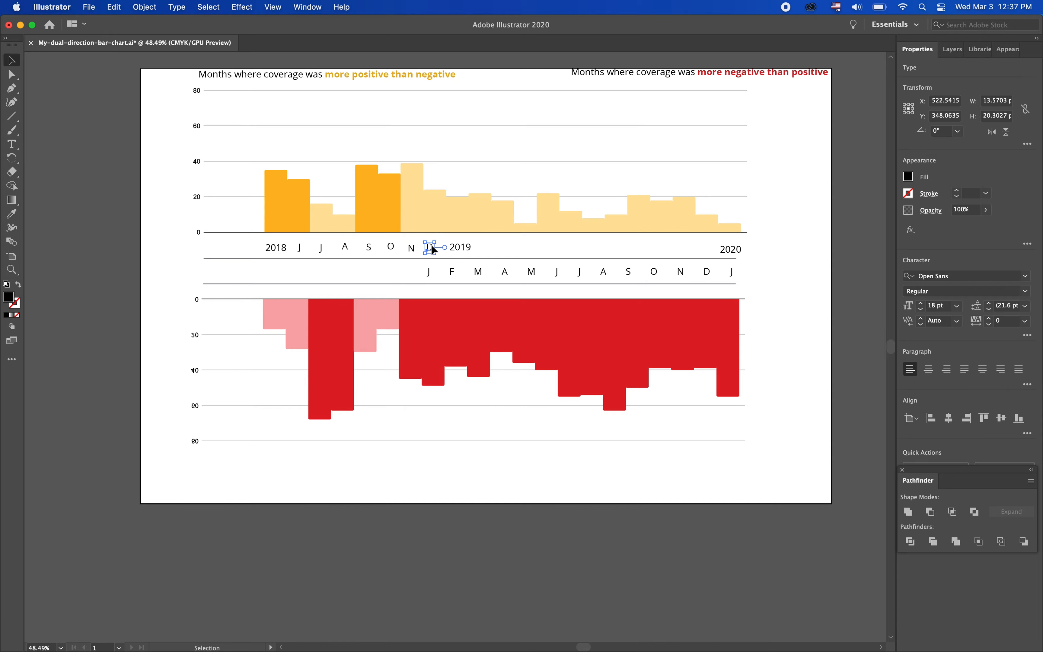
{"action": "left_click", "coordinate": [431, 273]}
{"action": "key", "text": "super+Tab"}
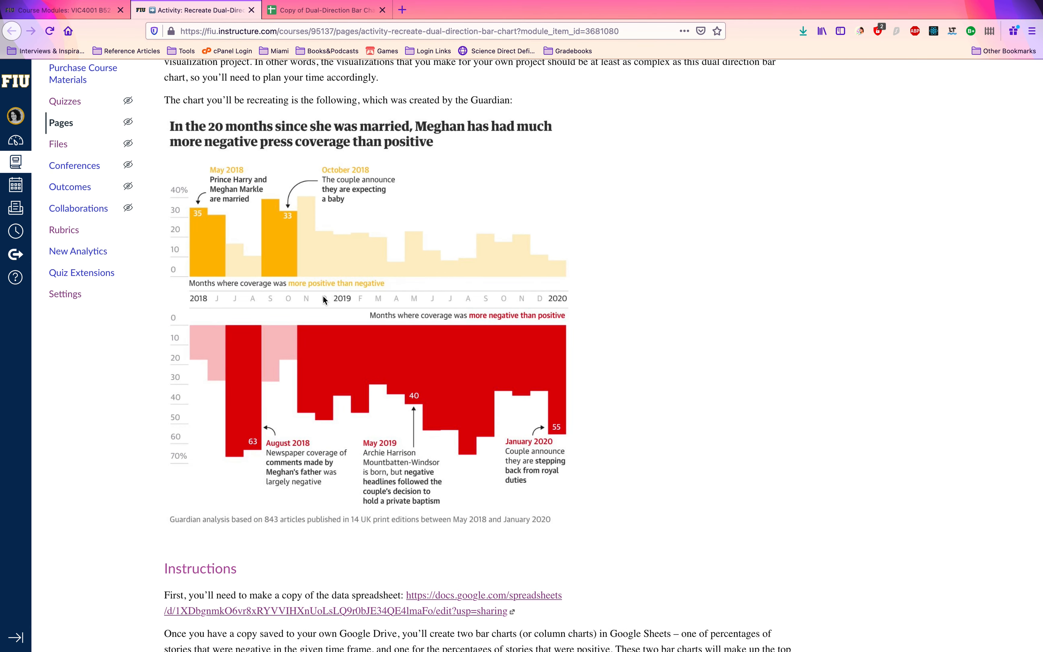
{"action": "key", "text": "super+Tab"}
{"action": "key", "text": "Delete"}
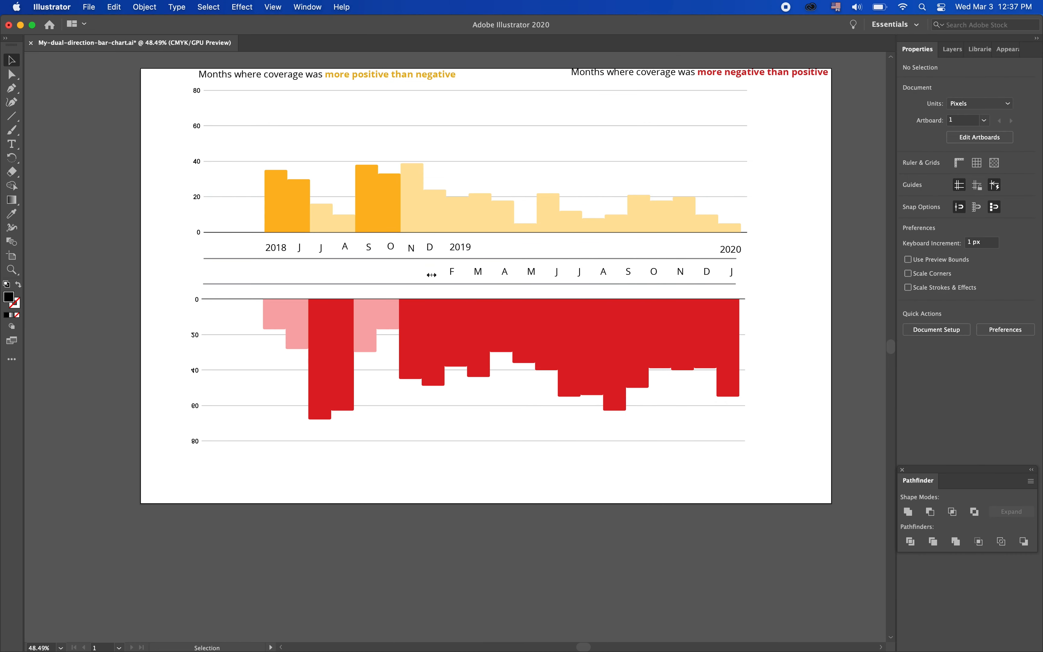
Position the 2019 label beneath the yellow bar that follows the bar labelled D, centred on that bar.
{"action": "left_click_drag", "start_coordinate": [456, 244], "coordinate": [452, 248]}
{"action": "left_click", "coordinate": [458, 216], "text": "shift"}
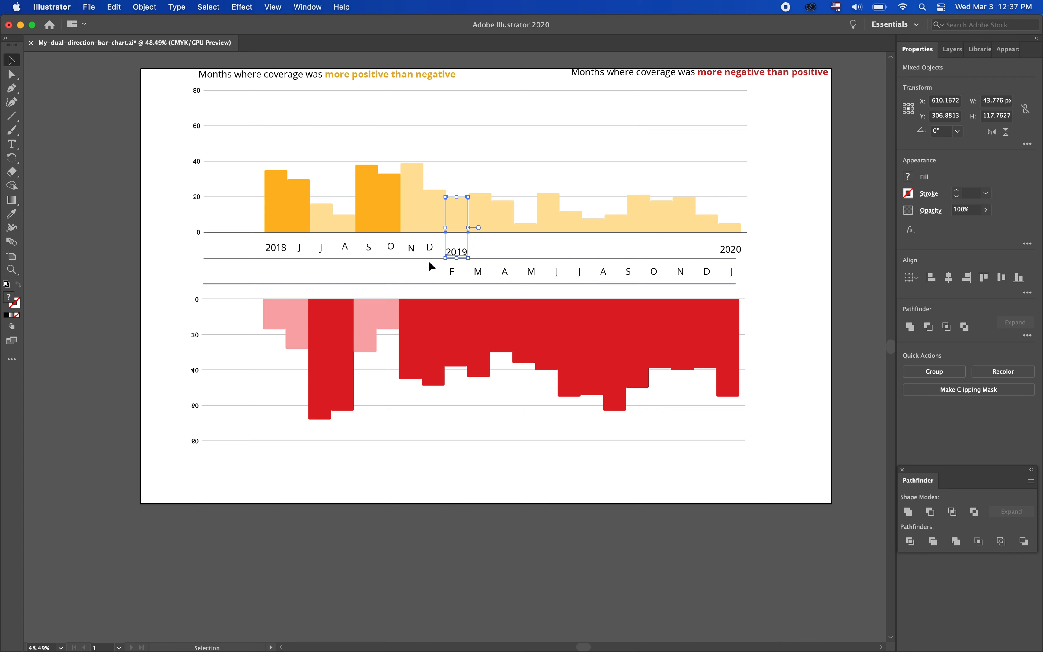
{"action": "left_click", "coordinate": [484, 241]}
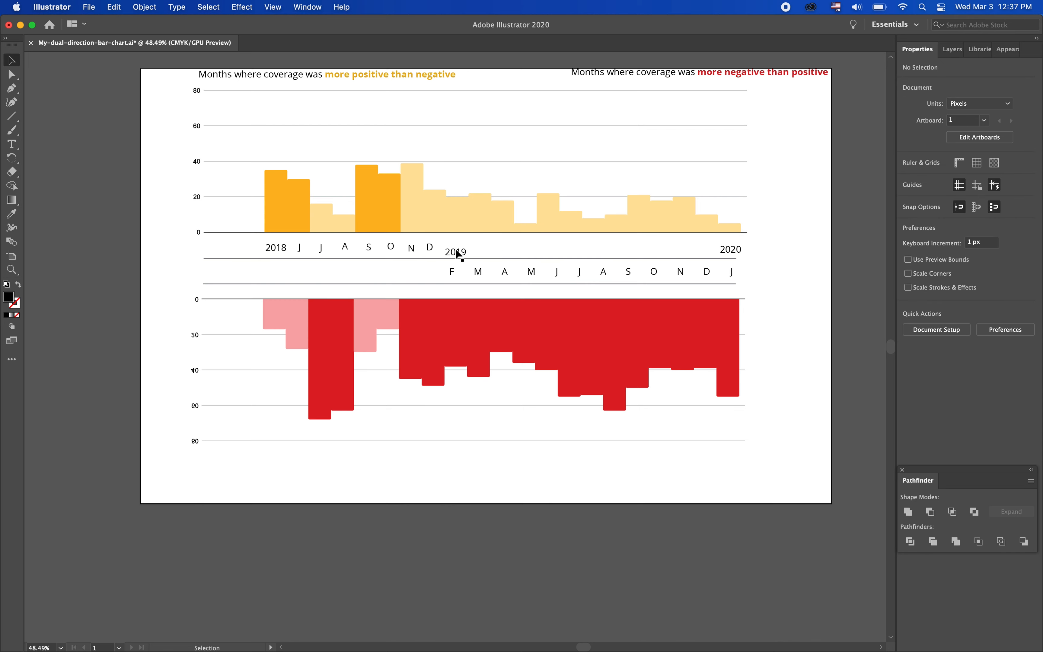
Following the reference chart, move the F, M, A and M labels up beneath the yellow bars that follow 2019.
{"action": "left_click_drag", "start_coordinate": [456, 256], "coordinate": [552, 247]}
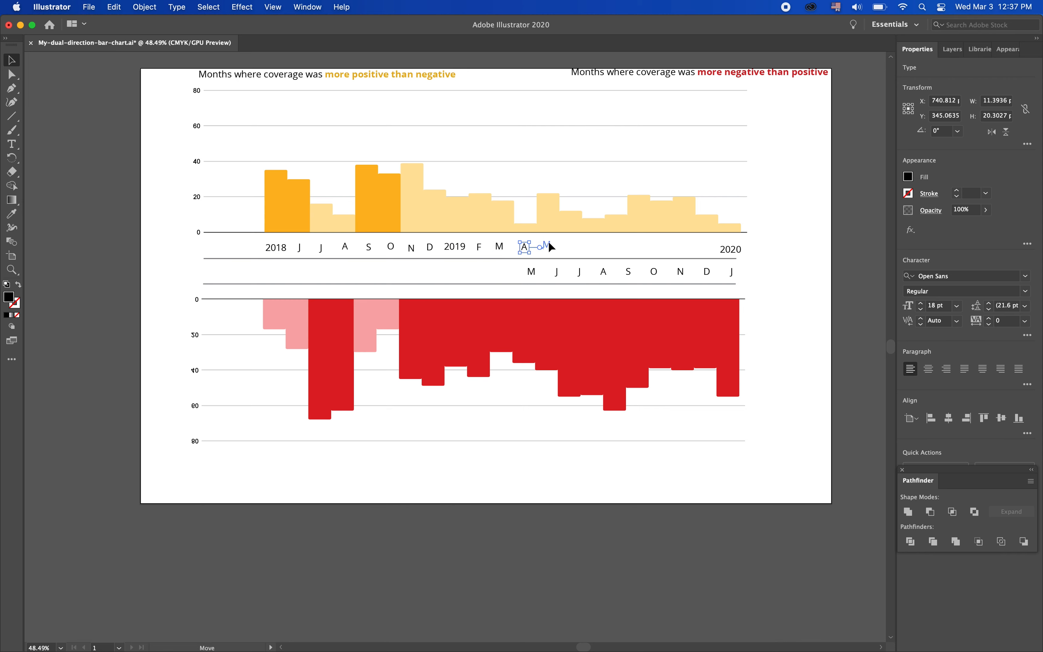
{"action": "key", "text": "ctrl+Right"}
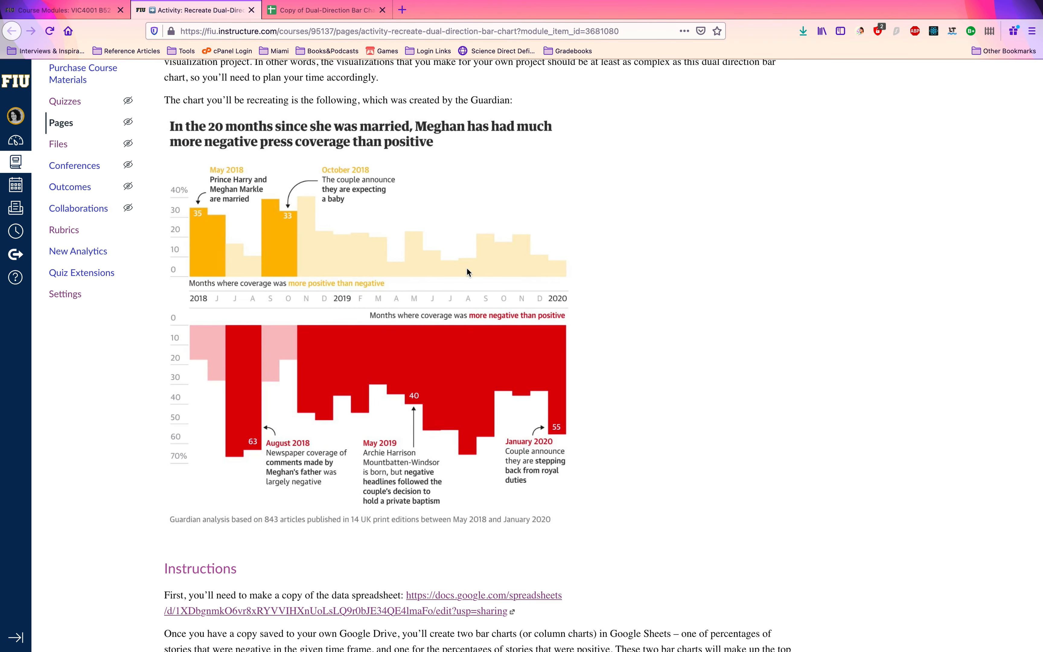
{"action": "key", "text": "ctrl+Left"}
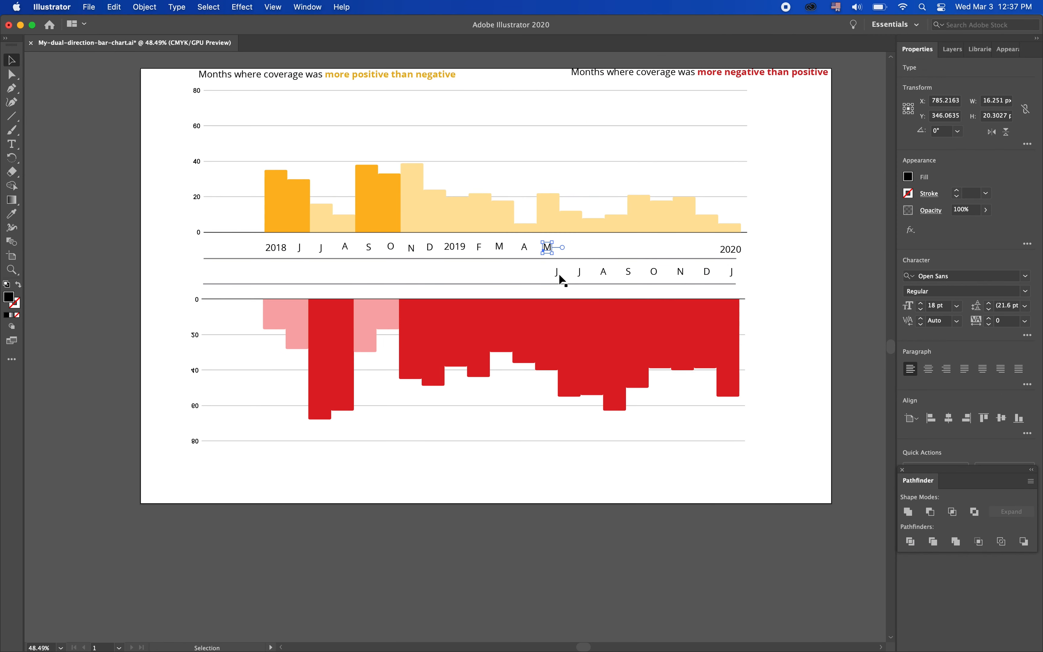
Move the remaining J, J, A, S, O, N and D labels up into the row before 2020, and delete the leftover final J.
{"action": "left_click_drag", "start_coordinate": [571, 246], "coordinate": [571, 246]}
{"action": "left_click_drag", "start_coordinate": [579, 272], "coordinate": [596, 247]}
{"action": "left_click_drag", "start_coordinate": [604, 272], "coordinate": [685, 248]}
{"action": "left_click_drag", "start_coordinate": [707, 272], "coordinate": [706, 247]}
{"action": "left_click", "coordinate": [731, 272]}
{"action": "key", "text": "Delete"}
Align all year and month labels along their bottom edges and distribute the horizontal spacing between them evenly.
{"action": "left_click_drag", "start_coordinate": [640, 251], "coordinate": [253, 236]}
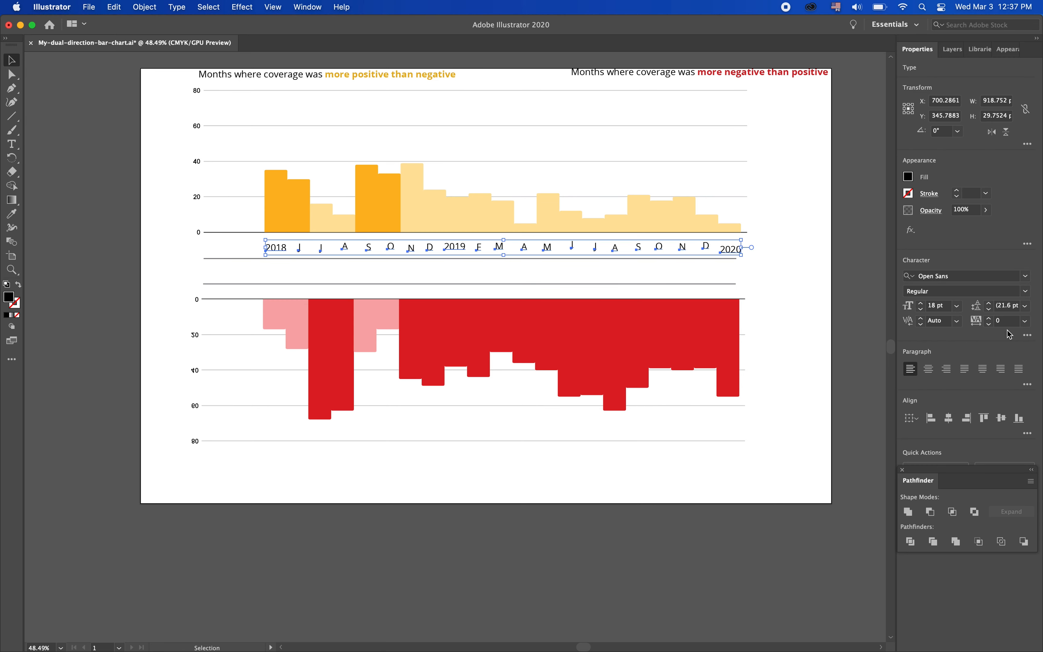
{"action": "left_click", "coordinate": [1020, 417]}
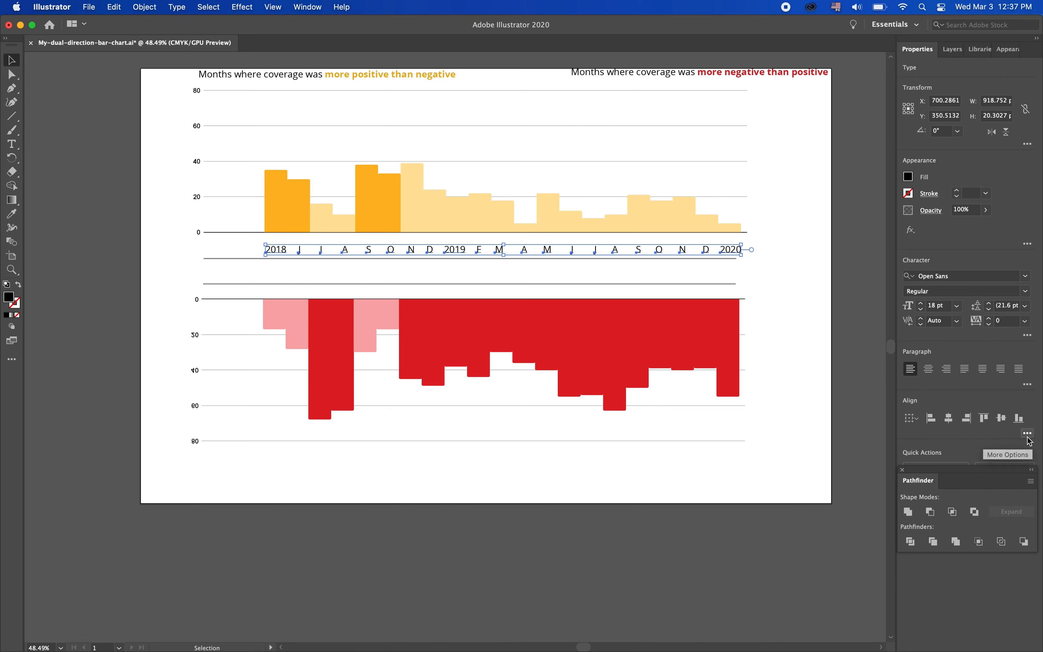
{"action": "left_click", "coordinate": [1028, 435]}
{"action": "left_click", "coordinate": [923, 537]}
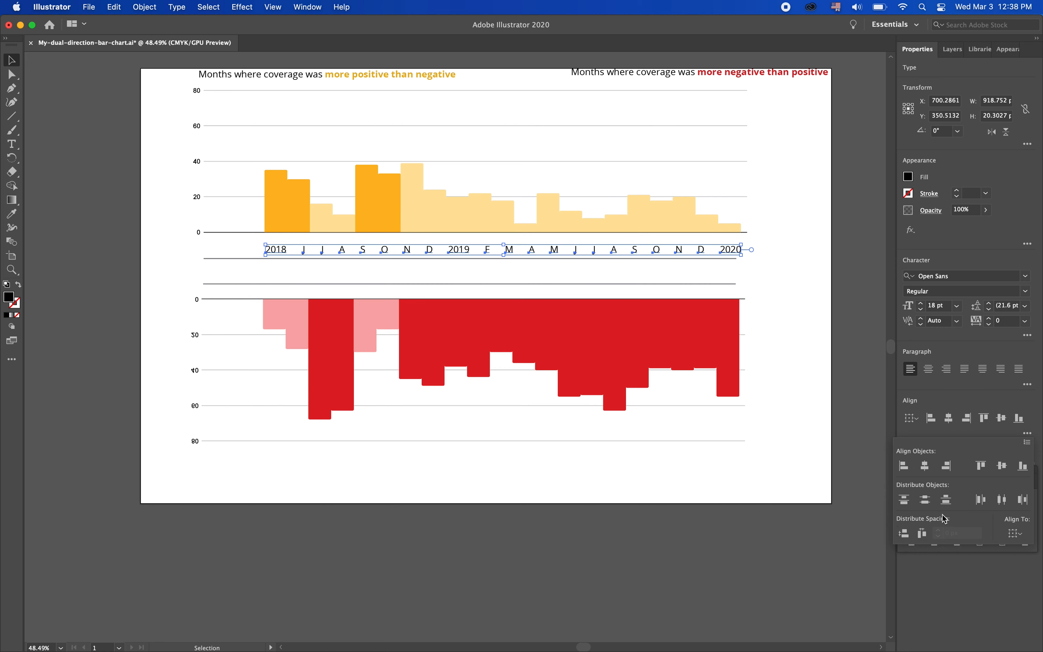
Centre the first J label horizontally beneath the second yellow bar, using the bar as the key object.
{"action": "left_click", "coordinate": [299, 207]}
{"action": "left_click", "coordinate": [303, 249], "text": "shift"}
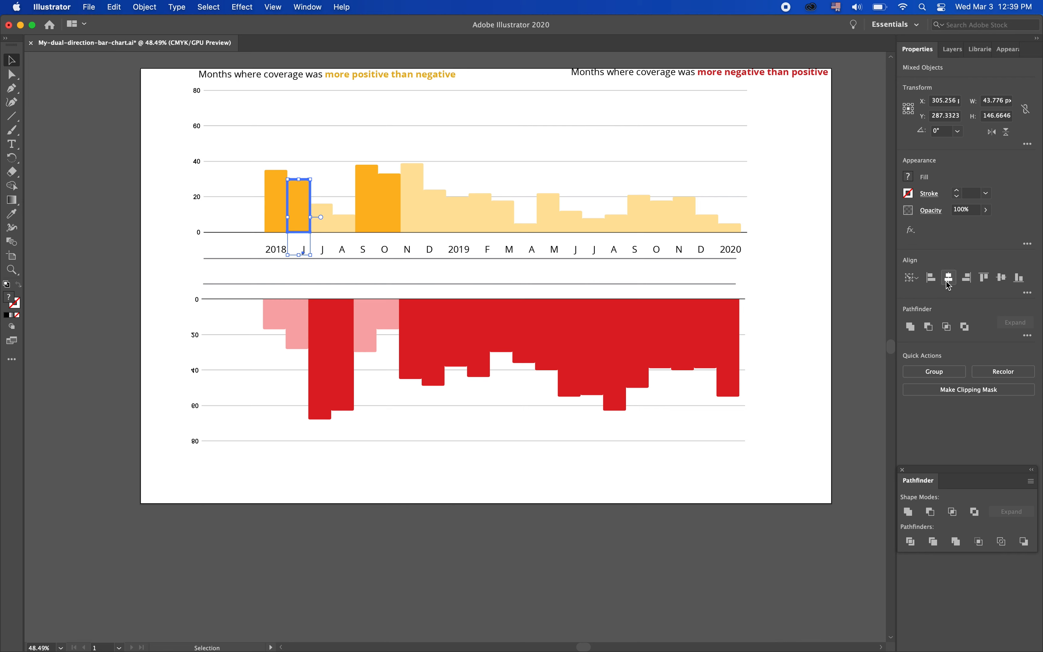
{"action": "left_click", "coordinate": [948, 280]}
{"action": "left_click", "coordinate": [774, 233]}
Centre the second J label horizontally beneath the third yellow bar, with Align to Key Object set to the bar.
{"action": "left_click", "coordinate": [323, 211]}
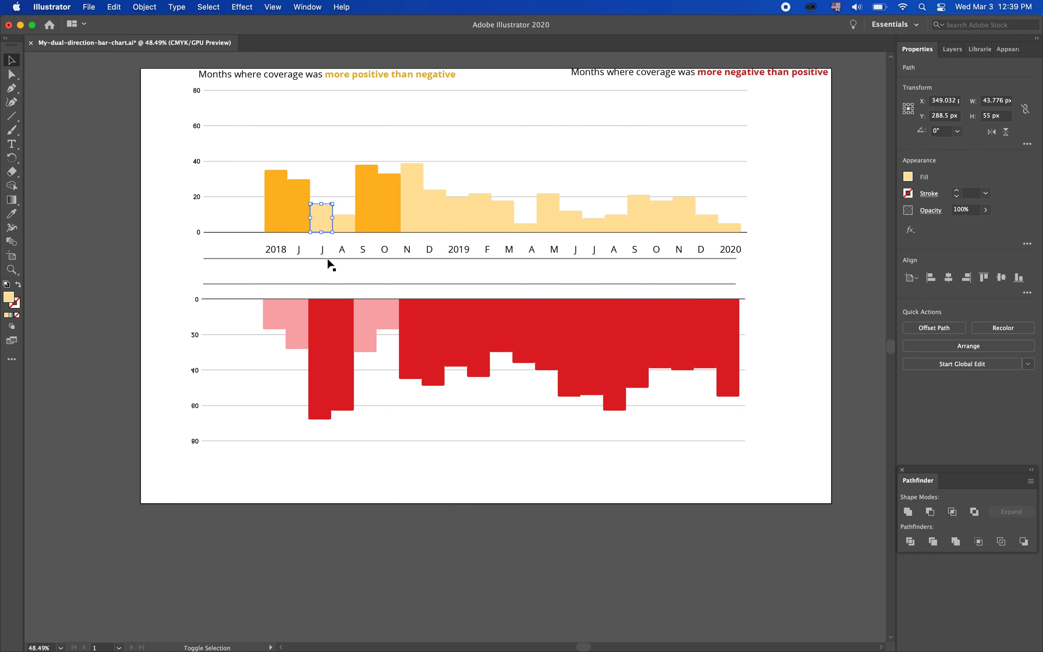
{"action": "left_click", "coordinate": [322, 250], "text": "shift"}
{"action": "left_click", "coordinate": [1028, 293]}
{"action": "left_click", "coordinate": [1019, 393]}
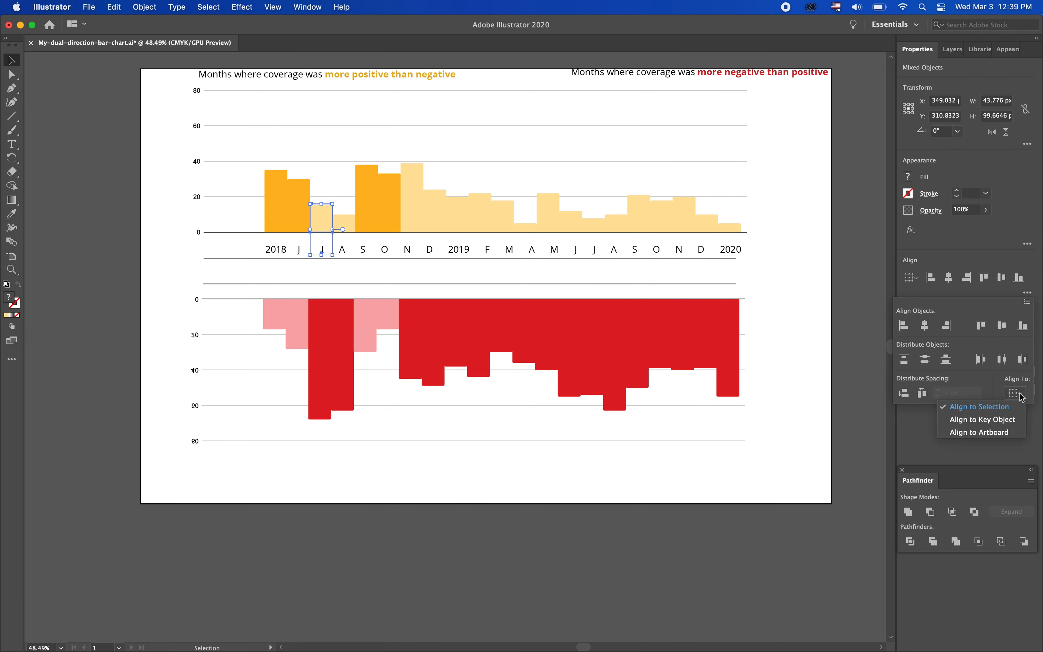
{"action": "left_click", "coordinate": [983, 419]}
{"action": "left_click", "coordinate": [328, 216]}
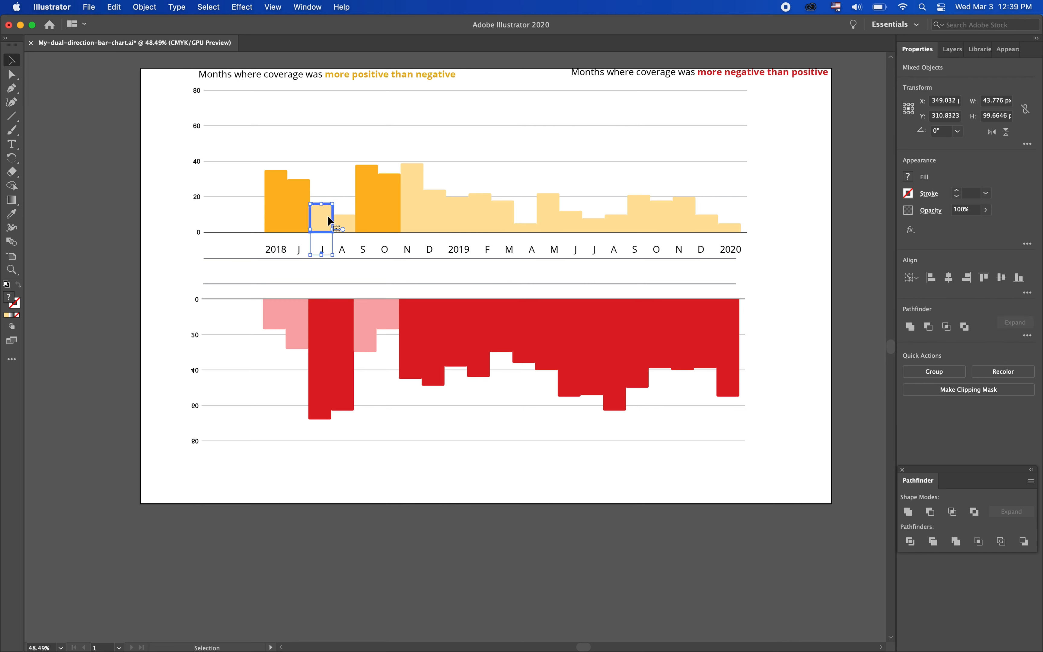
Centre the 2018 A label horizontally beneath the fourth yellow bar, with the bar as key object.
{"action": "left_click", "coordinate": [344, 218]}
{"action": "left_click", "coordinate": [345, 252], "text": "shift"}
{"action": "left_click", "coordinate": [1028, 293]}
{"action": "left_click", "coordinate": [1019, 392]}
{"action": "left_click", "coordinate": [1002, 422]}
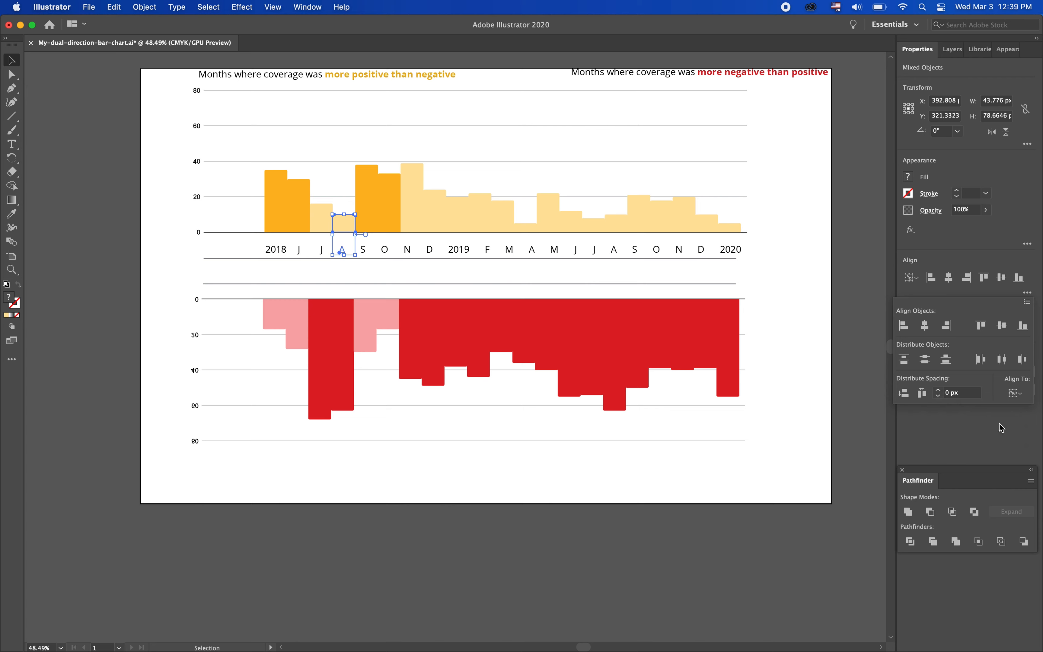
{"action": "left_click", "coordinate": [341, 229]}
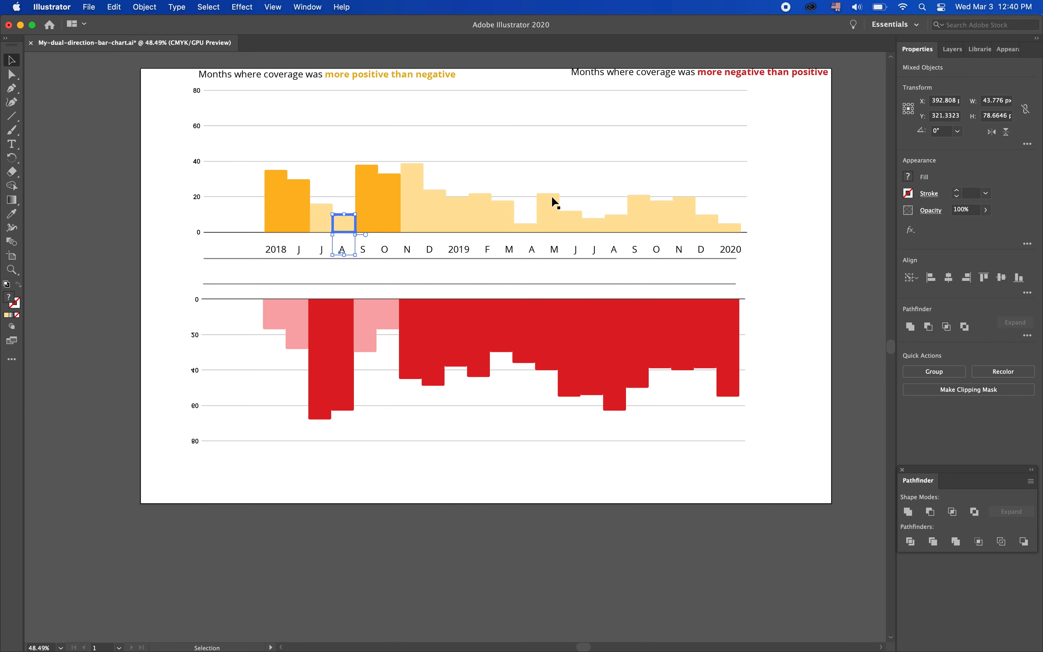
{"action": "left_click", "coordinate": [951, 278]}
{"action": "left_click", "coordinate": [848, 268]}
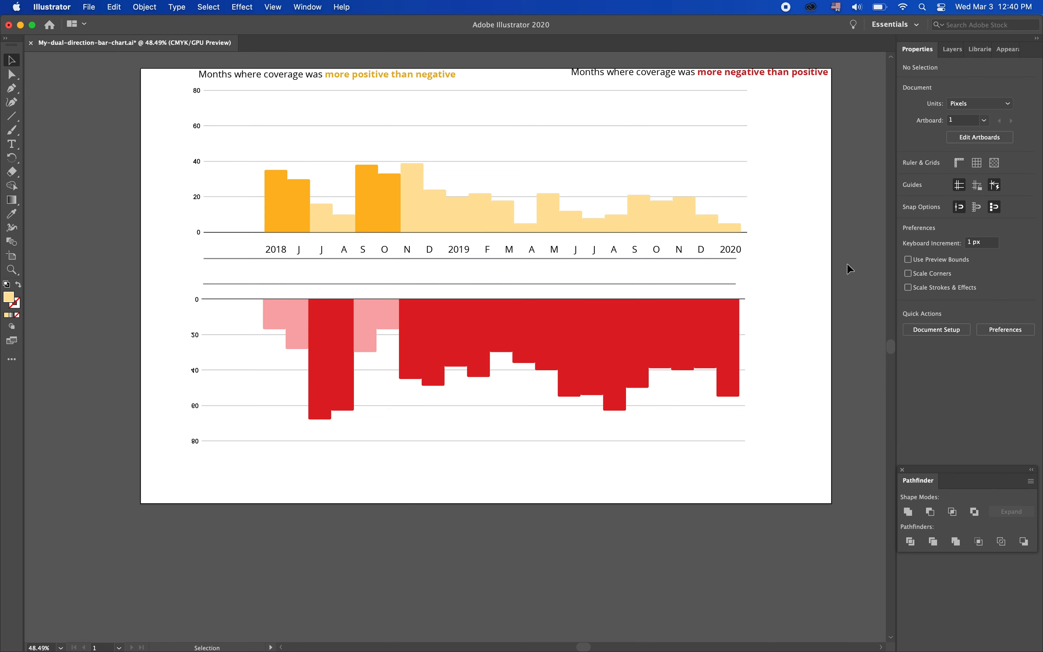
Centre the 2018 S label horizontally beneath the fifth bar, keeping the bar as key object.
{"action": "left_click", "coordinate": [361, 249]}
{"action": "left_click", "coordinate": [367, 207], "text": "shift"}
{"action": "left_click", "coordinate": [366, 207]}
{"action": "left_click", "coordinate": [950, 278]}
Centre the 2018 O label horizontally beneath the sixth bar, using the bar rather than the whole chart as key object.
{"action": "left_click", "coordinate": [385, 250]}
{"action": "left_click", "coordinate": [393, 199], "text": "shift"}
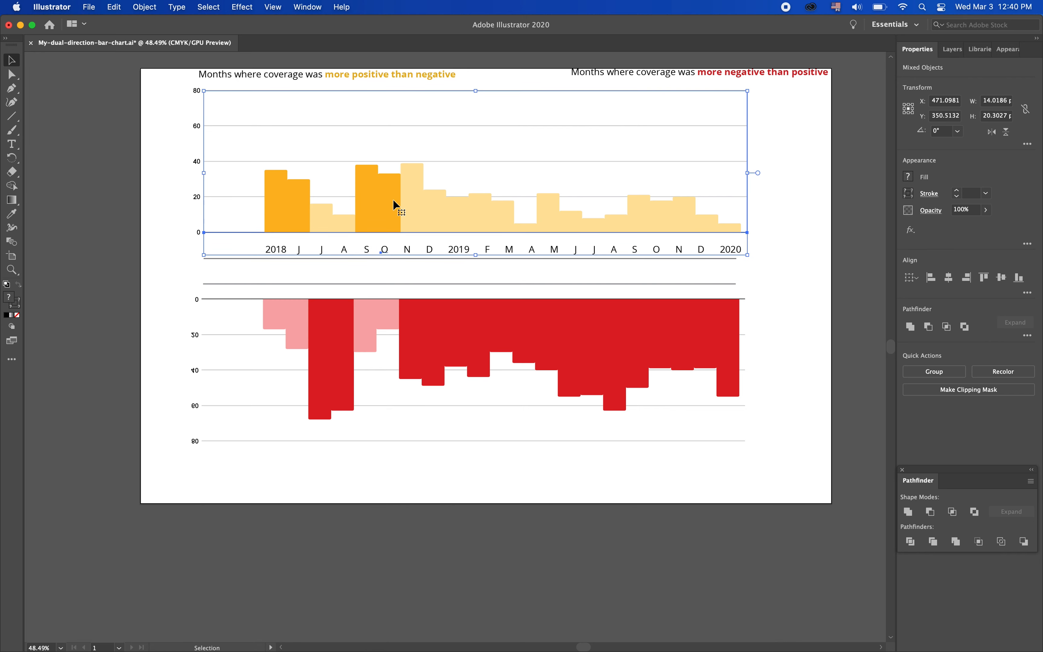
{"action": "left_click", "coordinate": [393, 199], "text": "shift"}
{"action": "left_click", "coordinate": [386, 174], "text": "shift"}
{"action": "left_click", "coordinate": [914, 278]}
{"action": "left_click", "coordinate": [939, 307]}
{"action": "left_click", "coordinate": [385, 180]}
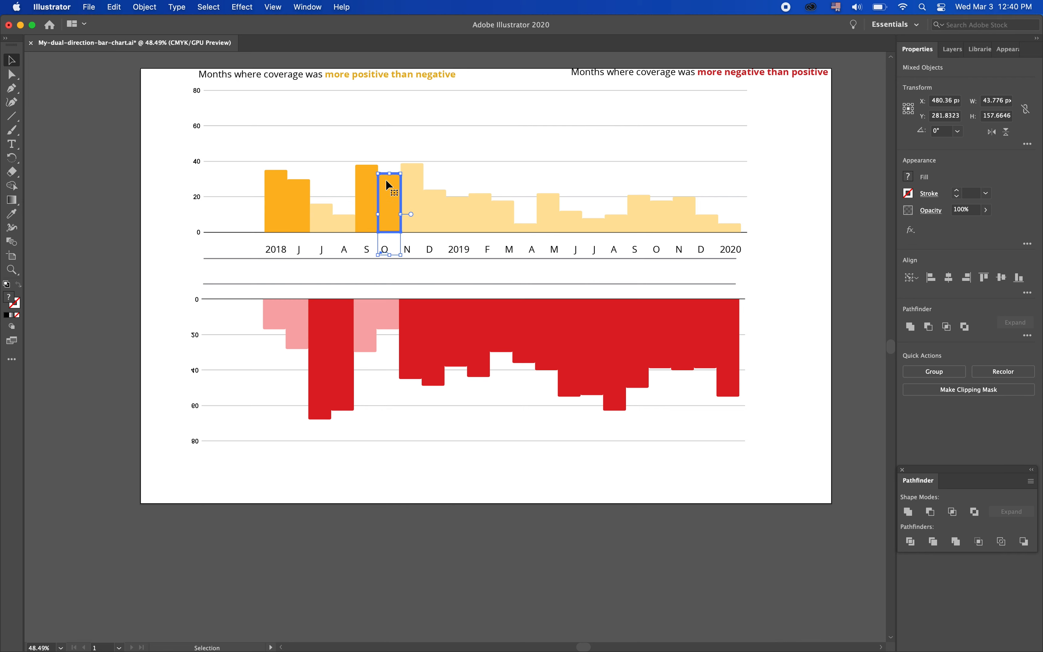
{"action": "left_click", "coordinate": [954, 283]}
Centre the 2018 N and D labels horizontally beneath the seventh and eighth bars, each aligned to its bar.
{"action": "left_click", "coordinate": [408, 249]}
{"action": "left_click", "coordinate": [413, 173], "text": "shift"}
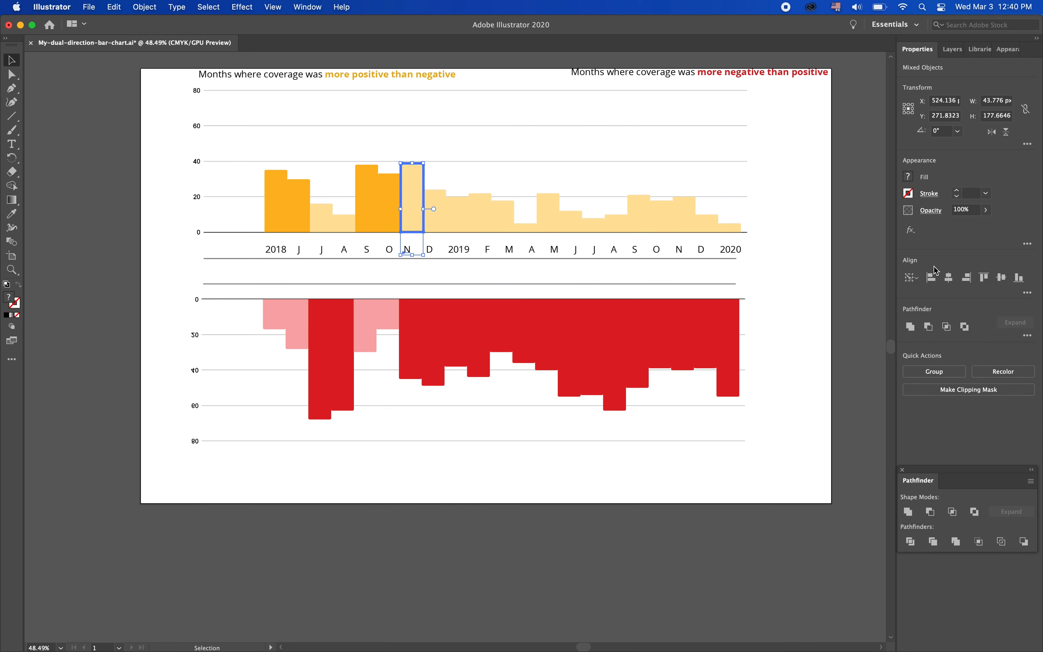
{"action": "left_click", "coordinate": [430, 248]}
{"action": "left_click", "coordinate": [432, 198], "text": "shift"}
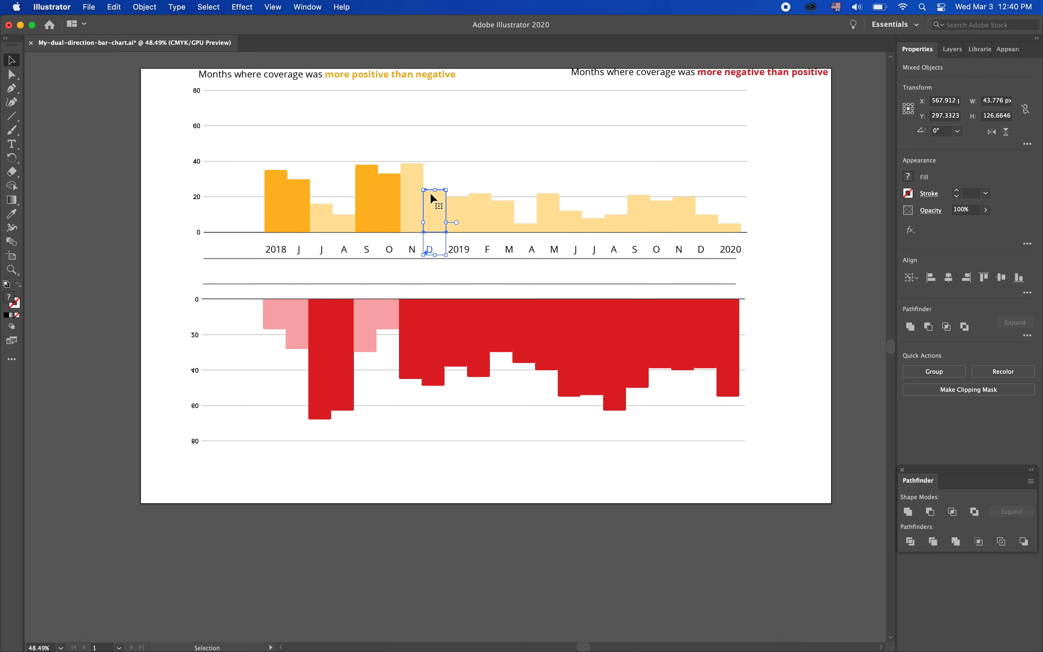
{"action": "left_click", "coordinate": [431, 195]}
Centre the 2019 label and the F and M labels after it horizontally beneath their respective yellow bars.
{"action": "left_click", "coordinate": [461, 249]}
{"action": "left_click", "coordinate": [454, 202], "text": "shift"}
{"action": "left_click", "coordinate": [949, 278]}
{"action": "left_click", "coordinate": [488, 250]}
{"action": "left_click", "coordinate": [480, 207], "text": "shift"}
{"action": "left_click", "coordinate": [949, 277]}
{"action": "left_click", "coordinate": [509, 249]}
Centre the first A label after 2019 horizontally beneath its short yellow bar, with the bar as key object.
{"action": "left_click", "coordinate": [531, 249]}
{"action": "left_click", "coordinate": [523, 225], "text": "shift"}
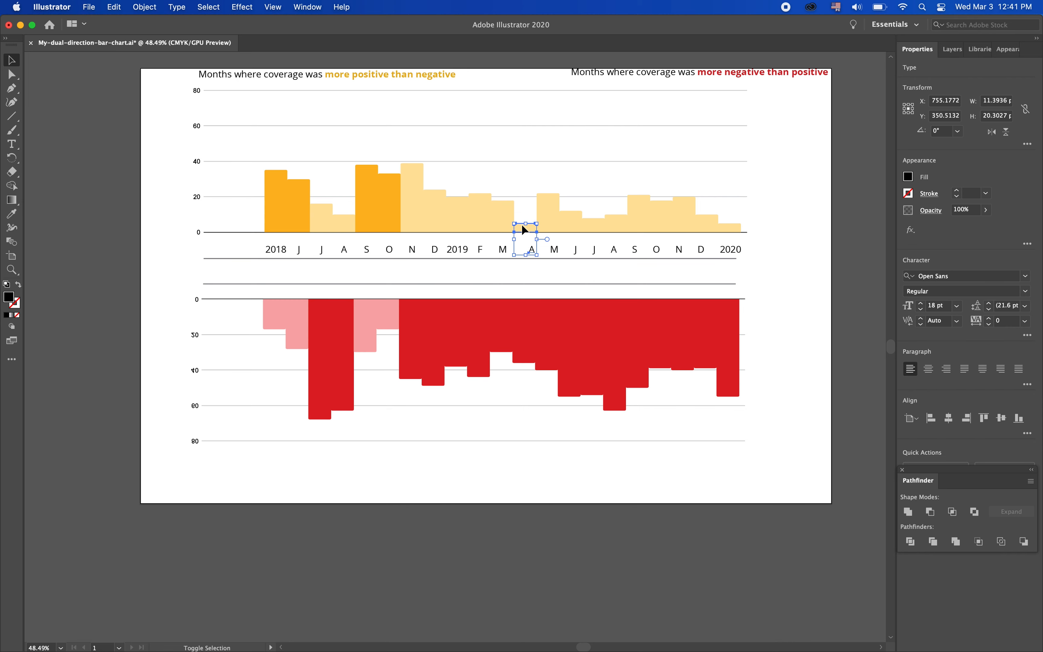
{"action": "left_click", "coordinate": [914, 282]}
{"action": "left_click", "coordinate": [922, 306]}
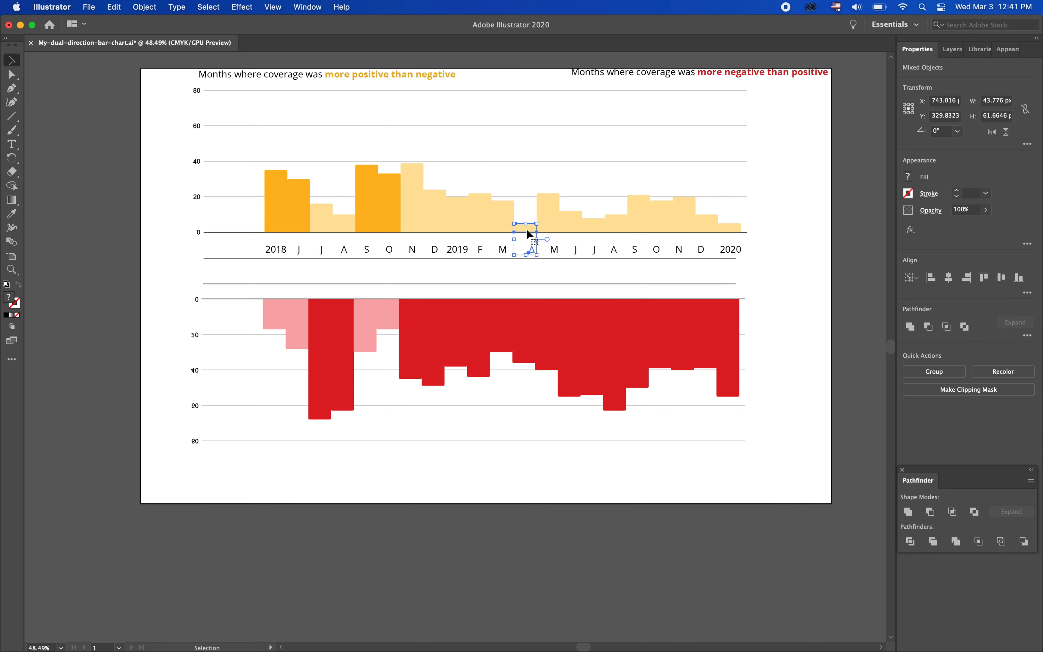
{"action": "left_click", "coordinate": [948, 278]}
Centre the second M label after 2019 horizontally beneath its yellow bar, with the bar as key object.
{"action": "left_click", "coordinate": [554, 249]}
{"action": "left_click", "coordinate": [542, 197], "text": "shift"}
{"action": "left_click", "coordinate": [912, 280]}
{"action": "left_click", "coordinate": [919, 303]}
{"action": "left_click", "coordinate": [544, 200]}
{"action": "left_click", "coordinate": [948, 278]}
Centre the first J label after 2019 horizontally beneath its yellow bar, with the bar as key object.
{"action": "left_click", "coordinate": [576, 249]}
{"action": "left_click", "coordinate": [575, 217], "text": "shift"}
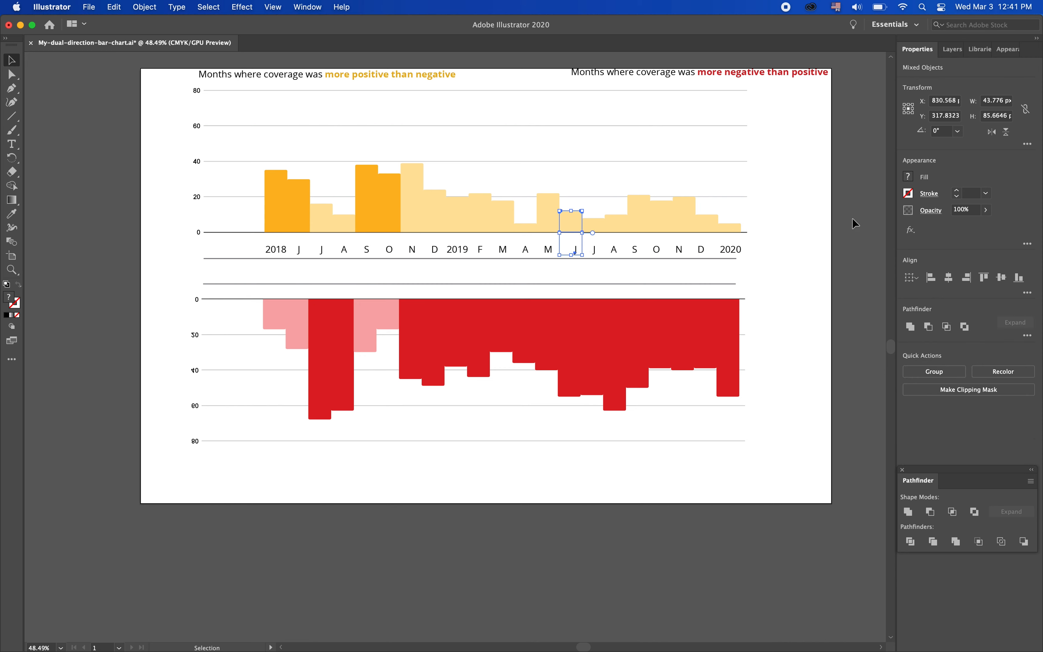
{"action": "left_click", "coordinate": [911, 278]}
{"action": "left_click", "coordinate": [918, 303]}
{"action": "left_click", "coordinate": [567, 217]}
{"action": "left_click", "coordinate": [948, 278]}
Centre the second J label after 2019 horizontally beneath its yellow bar, with the bar as key object.
{"action": "left_click", "coordinate": [595, 249]}
{"action": "left_click", "coordinate": [593, 220], "text": "shift"}
{"action": "left_click", "coordinate": [911, 277]}
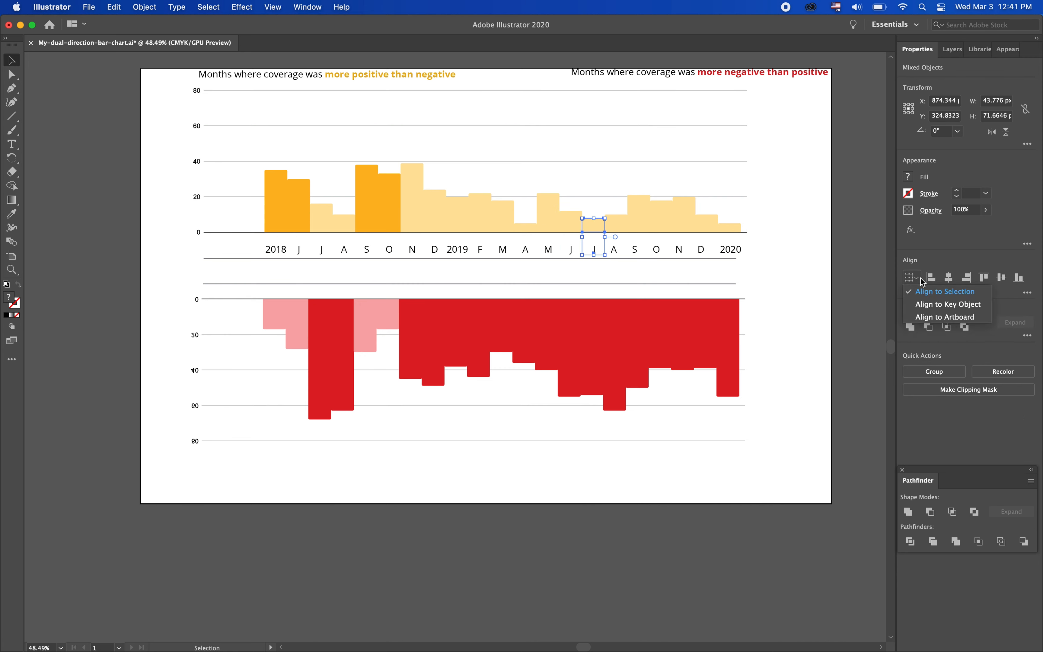
{"action": "left_click", "coordinate": [927, 303]}
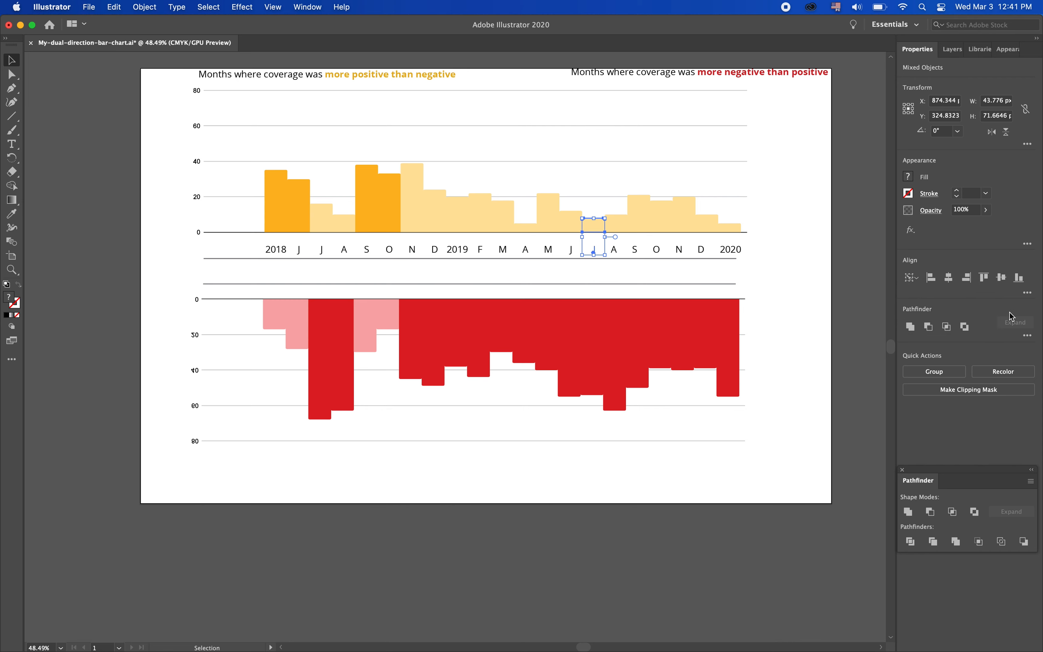
{"action": "left_click", "coordinate": [586, 221]}
{"action": "left_click", "coordinate": [948, 277]}
Centre the second A label after 2019 horizontally beneath its yellow bar, with the bar as key object.
{"action": "left_click", "coordinate": [614, 249]}
{"action": "left_click", "coordinate": [614, 218], "text": "shift"}
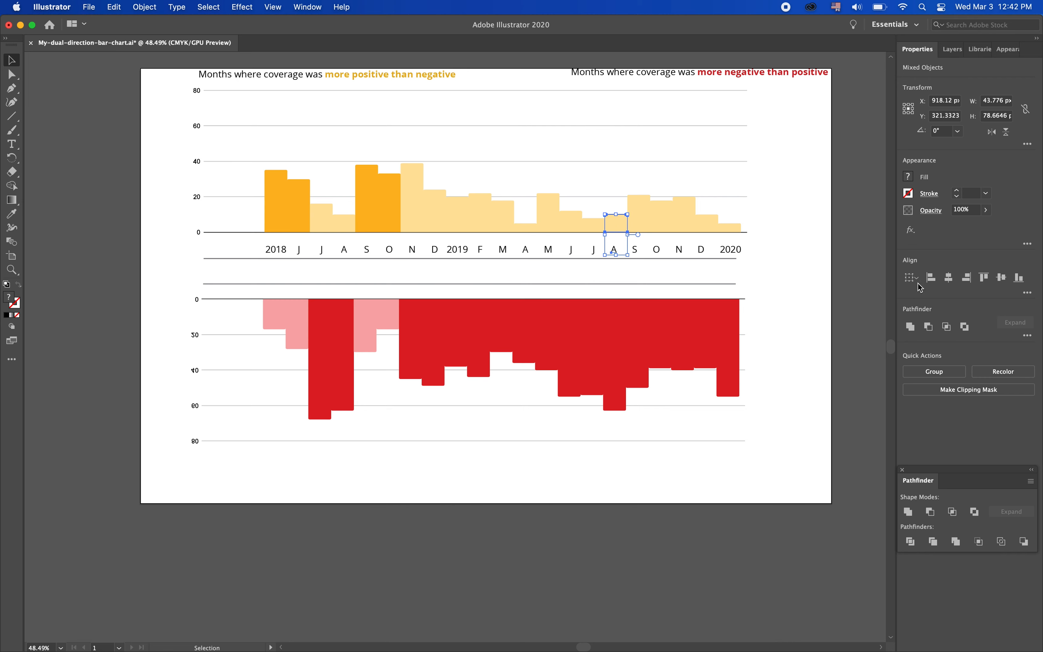
{"action": "left_click", "coordinate": [609, 225]}
{"action": "left_click", "coordinate": [948, 277]}
Centre the S label after 2019 horizontally beneath its yellow bar, with the bar as key object.
{"action": "left_click_drag", "start_coordinate": [635, 250], "coordinate": [635, 250]}
{"action": "left_click", "coordinate": [782, 237]}
{"action": "left_click", "coordinate": [632, 196], "text": "shift"}
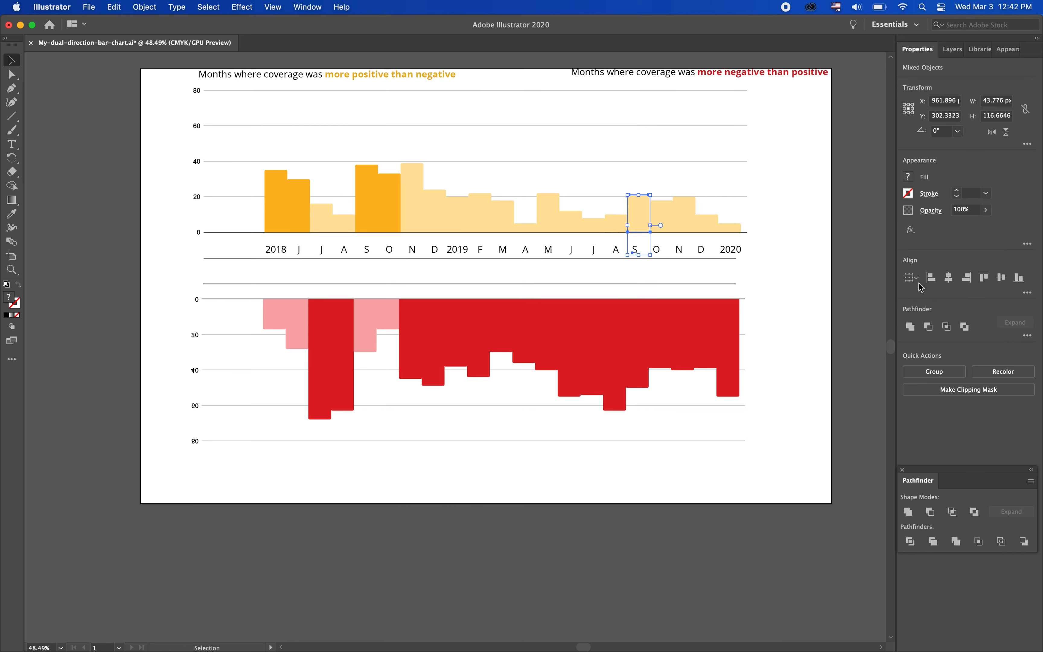
{"action": "left_click", "coordinate": [636, 198]}
{"action": "left_click", "coordinate": [949, 278]}
Centre the O and N labels after 2019 horizontally beneath their yellow bars, using each bar as key object.
{"action": "left_click", "coordinate": [656, 249]}
{"action": "left_click", "coordinate": [659, 207], "text": "shift"}
{"action": "left_click", "coordinate": [660, 207]}
{"action": "left_click", "coordinate": [948, 277]}
{"action": "left_click", "coordinate": [679, 250]}
{"action": "left_click", "coordinate": [682, 205], "text": "shift"}
{"action": "left_click", "coordinate": [949, 278]}
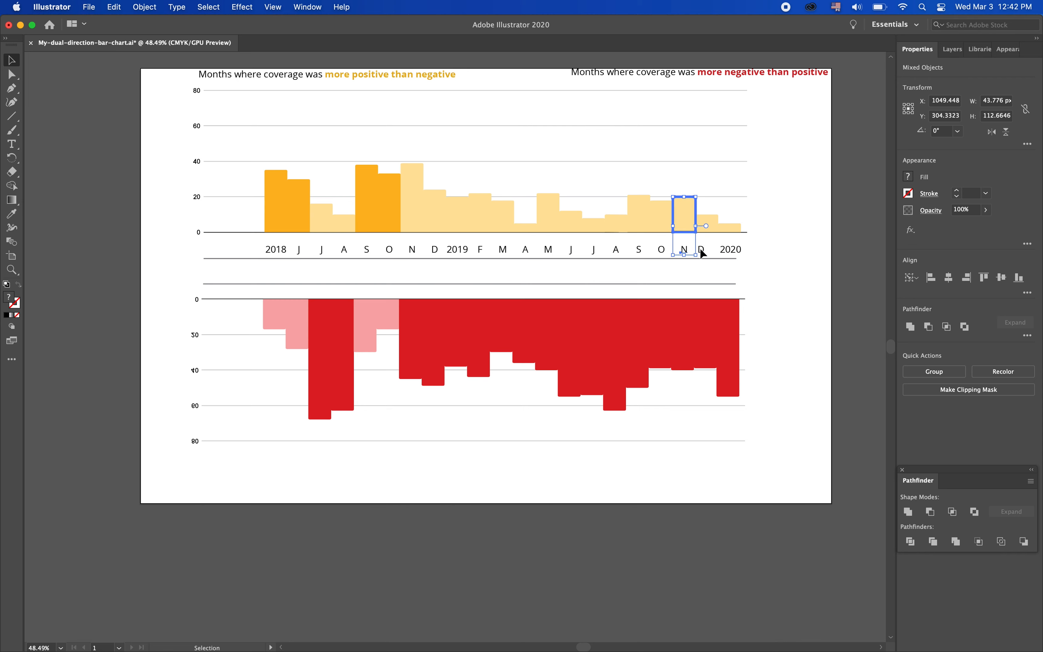
Centre the last D label and the 2020 label horizontally beneath the final two yellow bars.
{"action": "left_click", "coordinate": [861, 235]}
{"action": "left_click", "coordinate": [703, 250]}
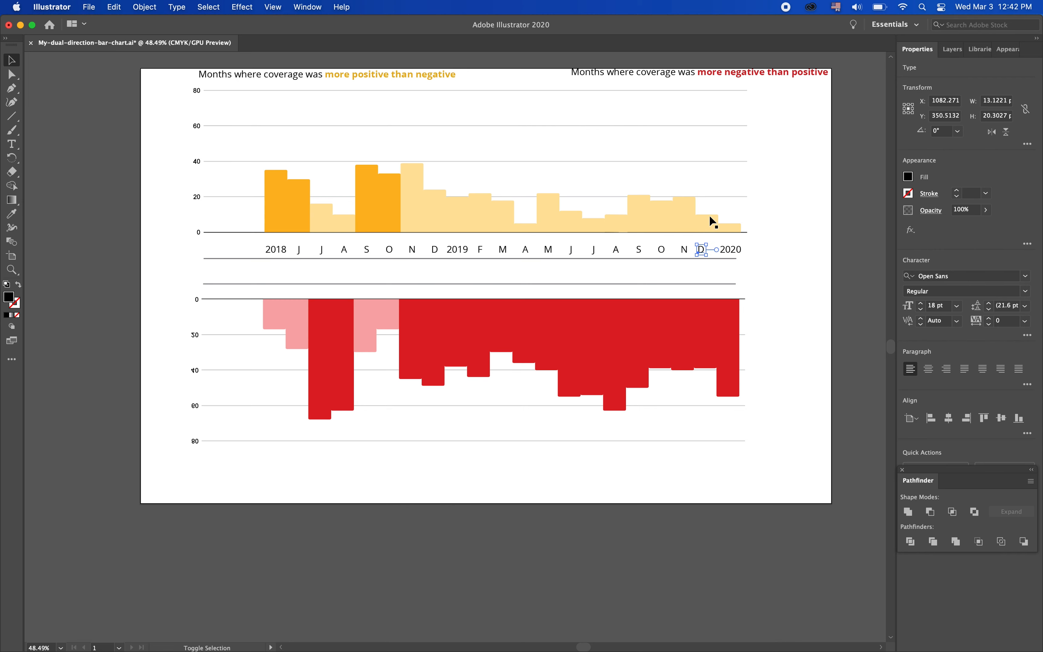
{"action": "left_click", "coordinate": [711, 221], "text": "shift"}
{"action": "left_click", "coordinate": [716, 225]}
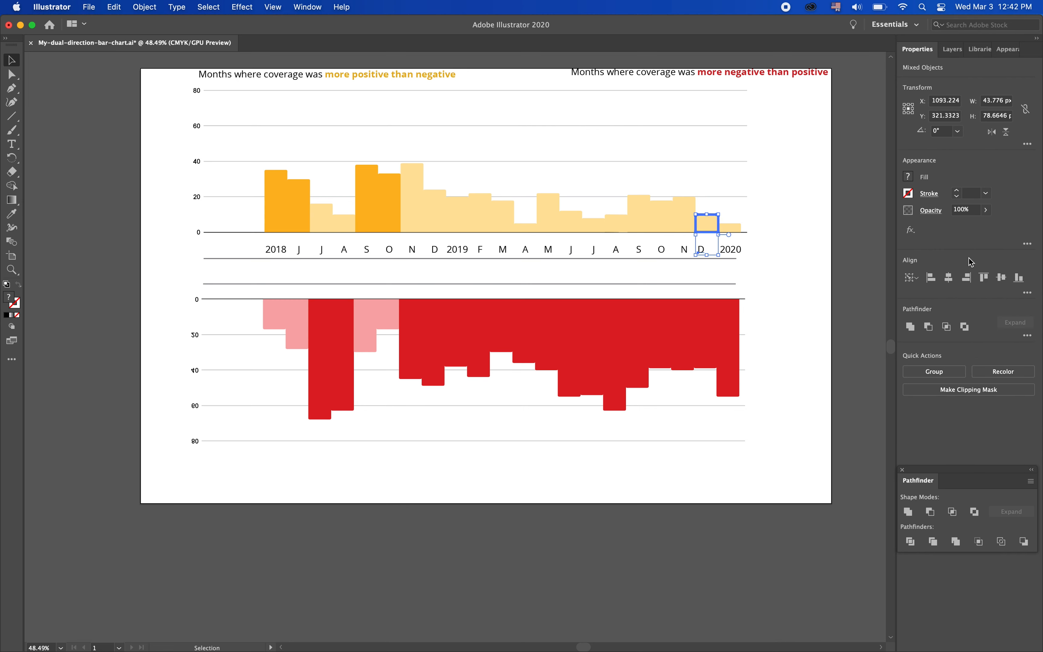
{"action": "left_click", "coordinate": [949, 278]}
{"action": "left_click", "coordinate": [819, 268]}
Centre the 2018 label horizontally beneath the first bar, with the bar as key object, and clear the selection.
{"action": "left_click", "coordinate": [276, 250]}
{"action": "left_click", "coordinate": [272, 181], "text": "shift"}
{"action": "left_click", "coordinate": [912, 277]}
{"action": "left_click", "coordinate": [939, 295]}
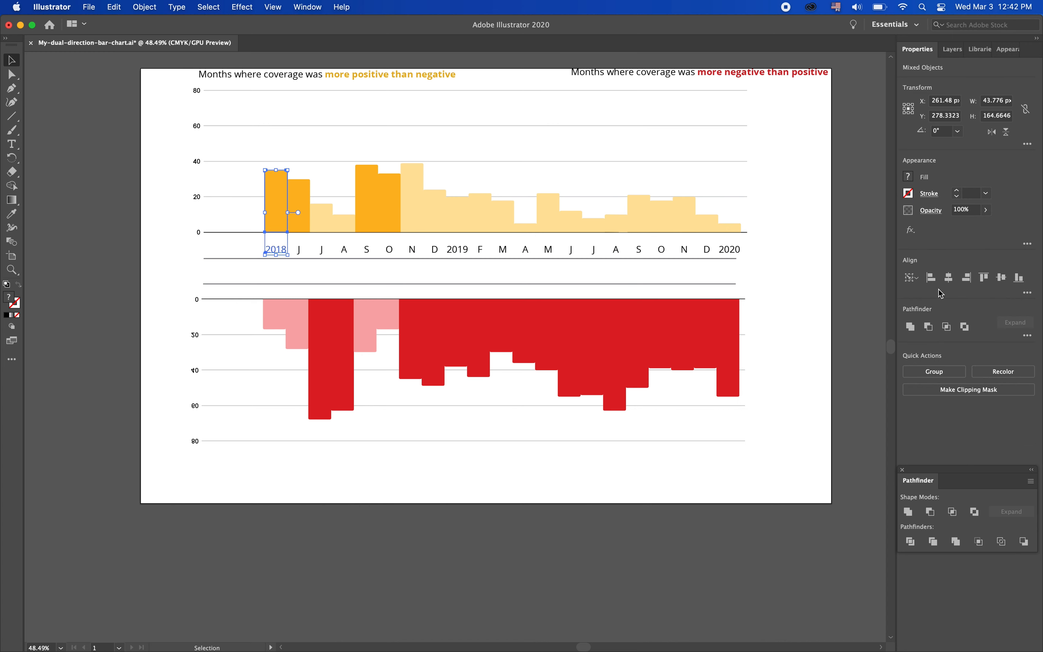
{"action": "left_click", "coordinate": [267, 189]}
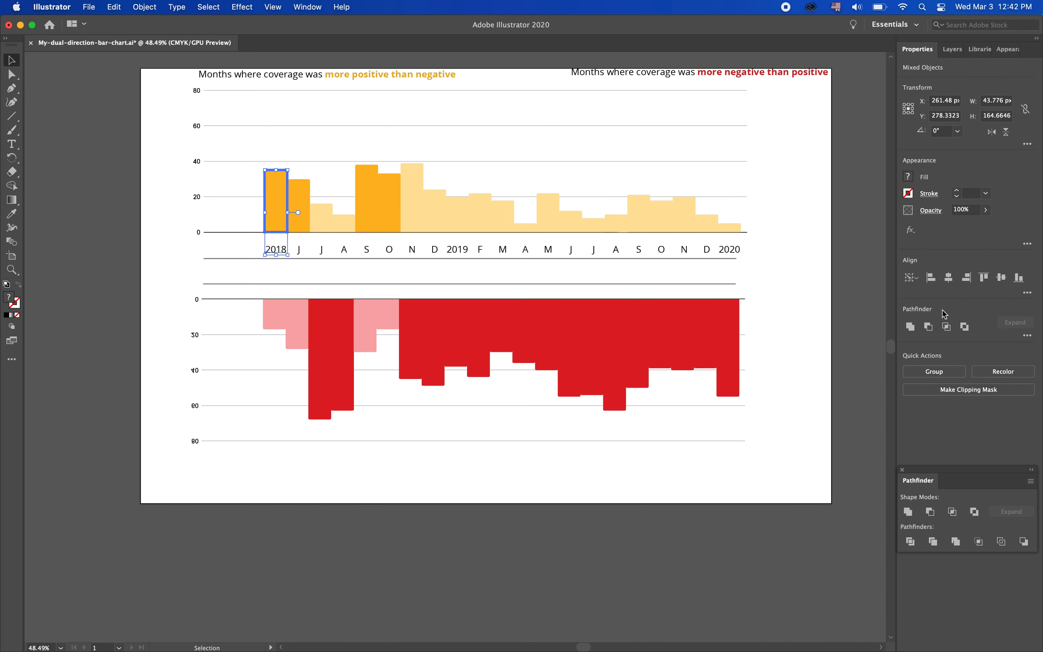
{"action": "left_click", "coordinate": [949, 281]}
{"action": "left_click", "coordinate": [862, 224]}
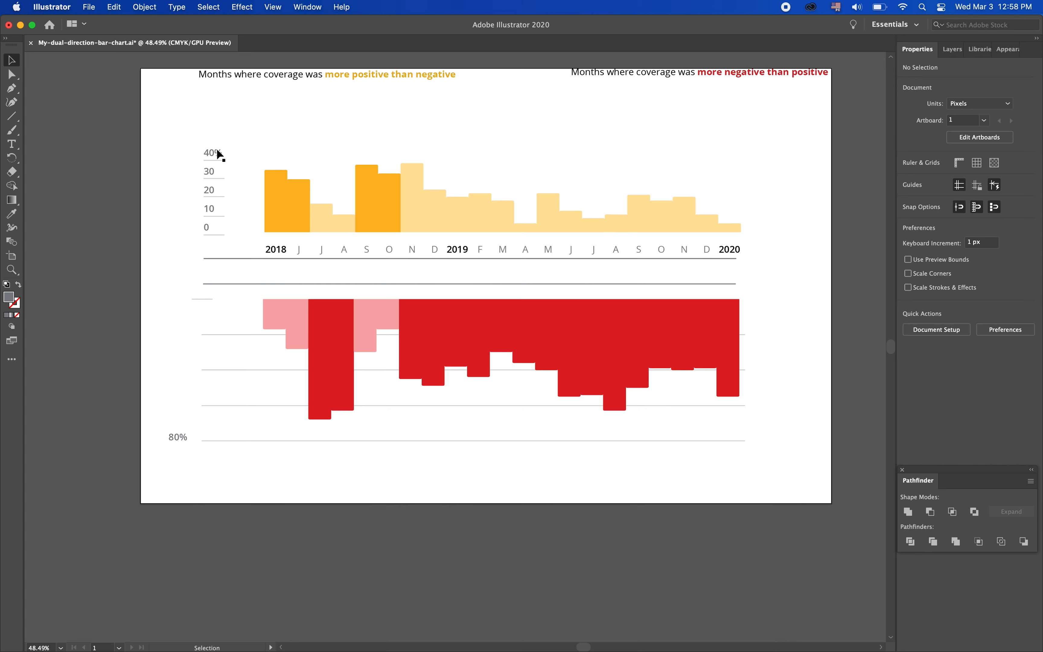
Left-align the lower chart's short zero line with the upper chart's zero line, using the upper line as key object.
{"action": "left_click", "coordinate": [202, 299]}
{"action": "left_click", "coordinate": [215, 235], "text": "shift"}
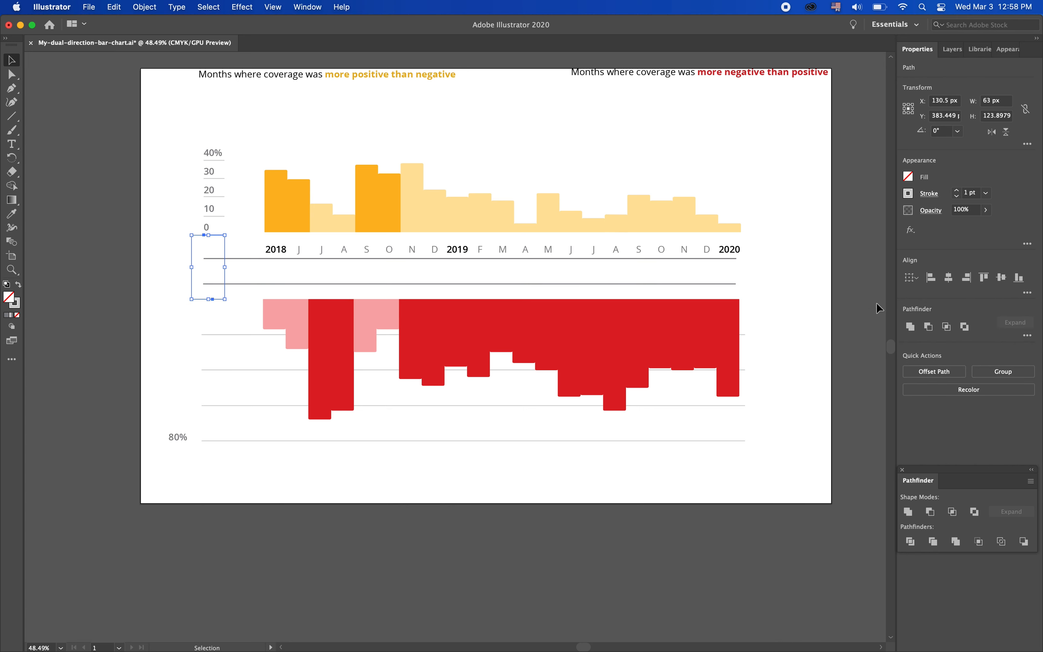
{"action": "left_click", "coordinate": [913, 278]}
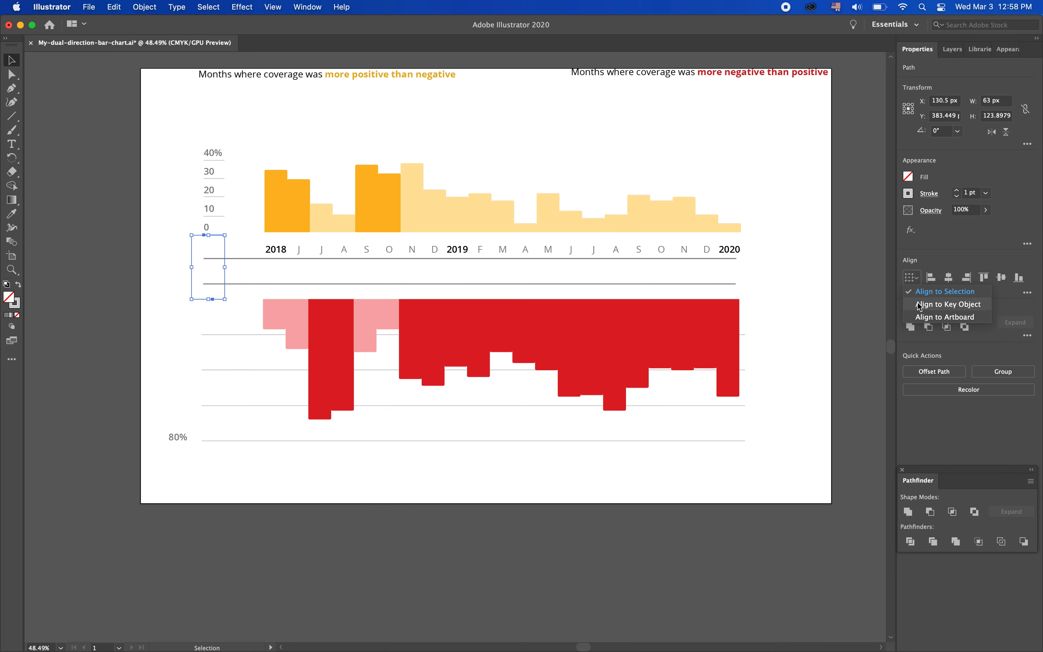
{"action": "left_click", "coordinate": [947, 304]}
{"action": "left_click", "coordinate": [215, 235]}
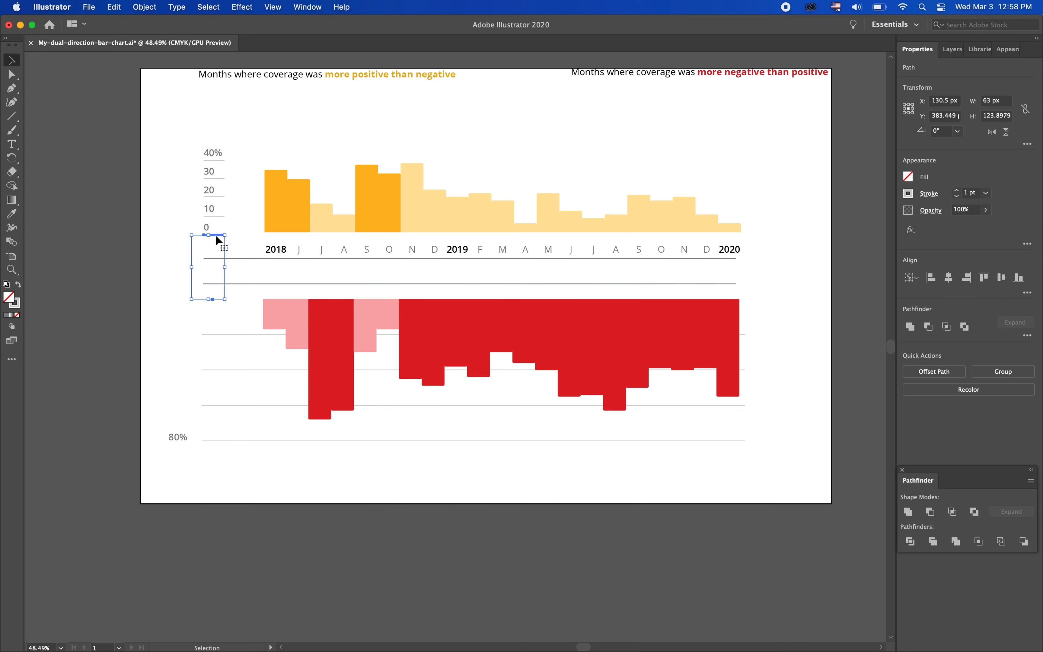
{"action": "left_click", "coordinate": [932, 277]}
{"action": "left_click", "coordinate": [192, 318]}
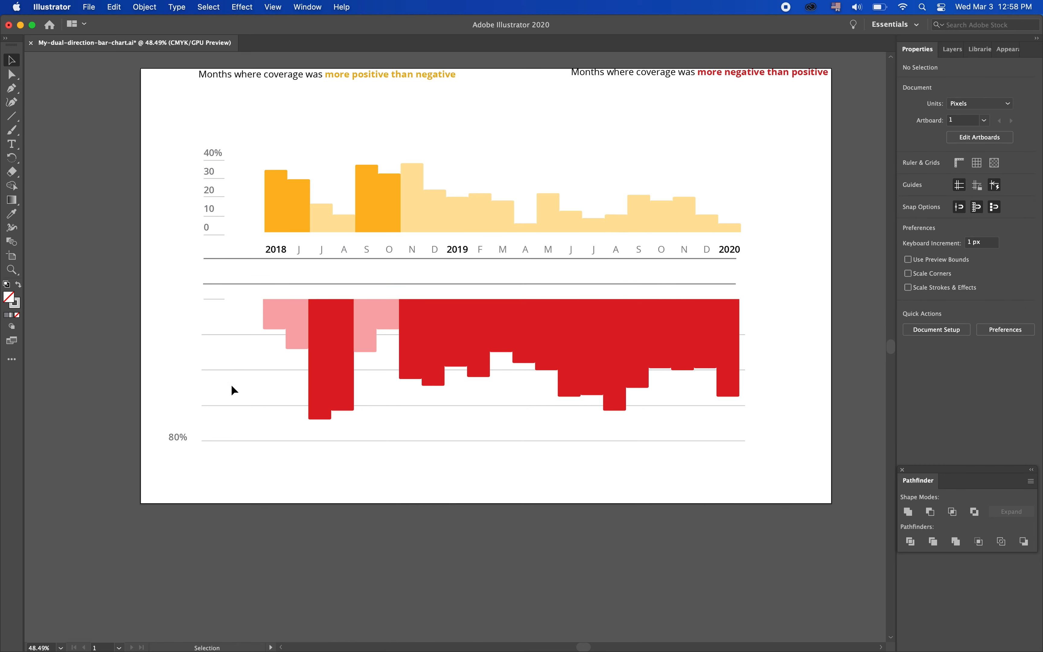
Shorten the lower chart's first full-width gridline below zero to a short tick beside the axis.
{"action": "left_click", "coordinate": [214, 335]}
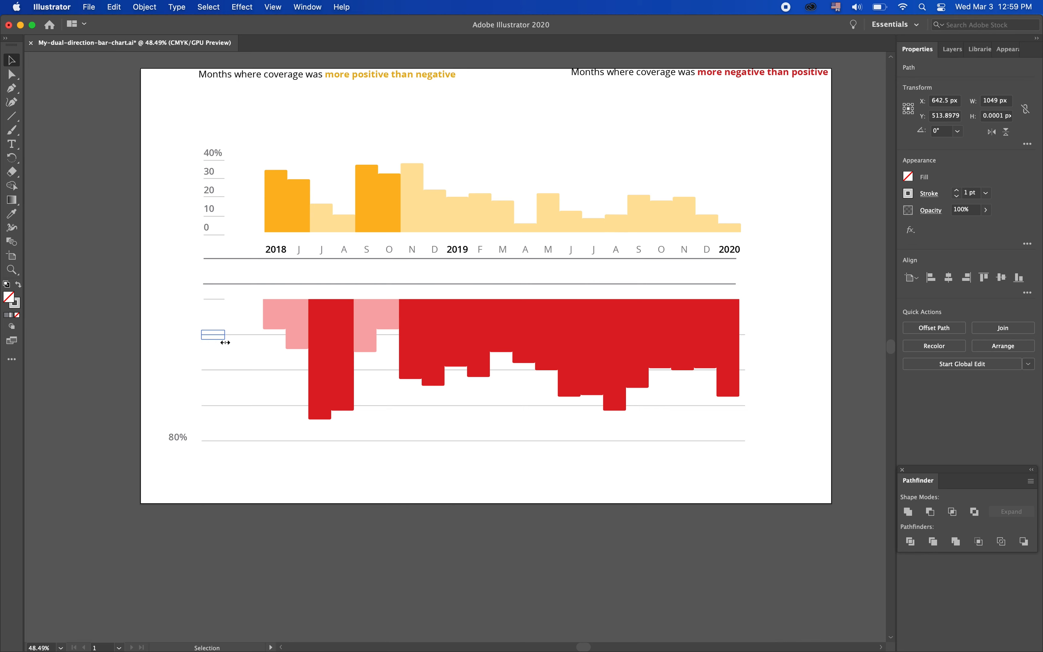
{"action": "left_click_drag", "start_coordinate": [225, 343], "coordinate": [223, 340]}
{"action": "left_click", "coordinate": [191, 329]}
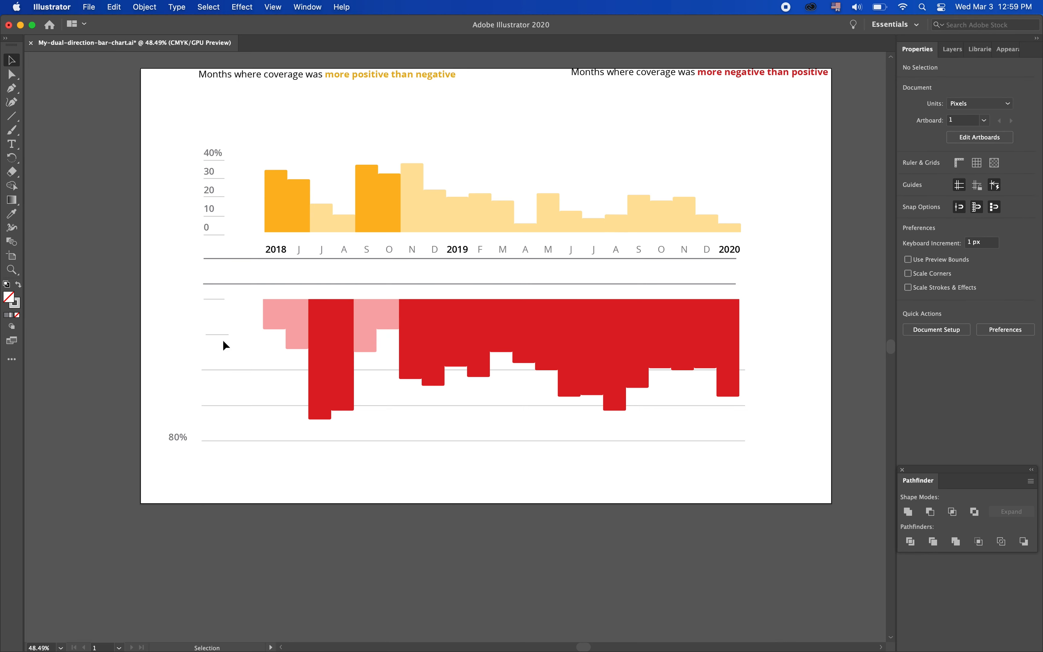
Nudge the lower chart's next full-width gridline slightly right and shorten it to an axis tick about 54 px wide.
{"action": "left_click", "coordinate": [223, 370]}
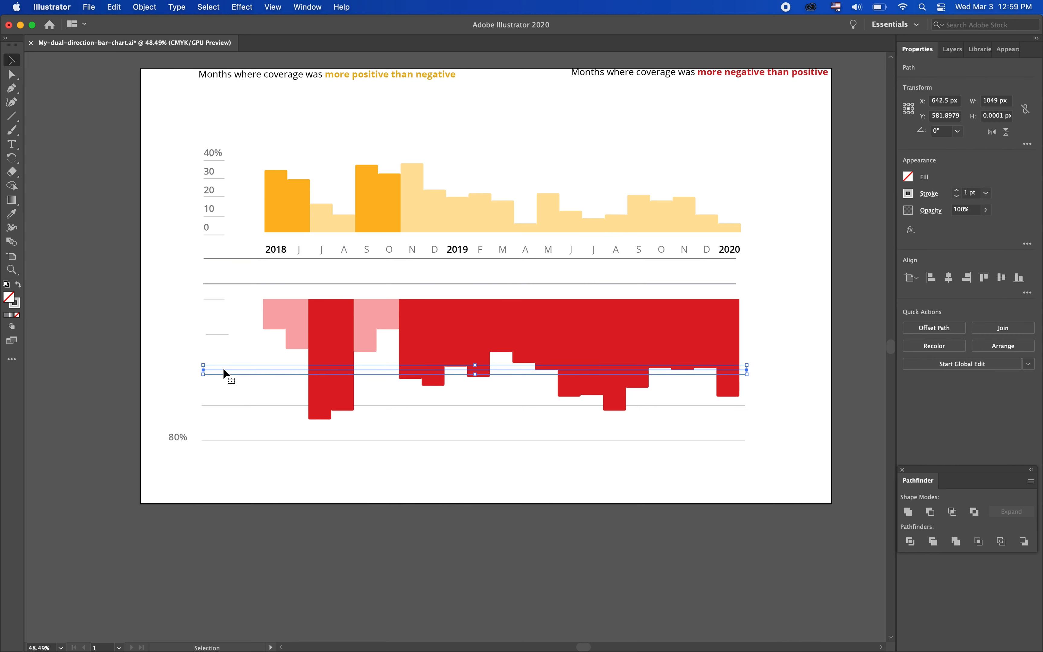
{"action": "key", "text": "Right"}
{"action": "key", "text": "Right"}
{"action": "key", "text": "Right"}
{"action": "key", "text": "Right"}
{"action": "key", "text": "Right"}
{"action": "left_click_drag", "start_coordinate": [750, 369], "coordinate": [234, 366]}
{"action": "left_click", "coordinate": [208, 358]}
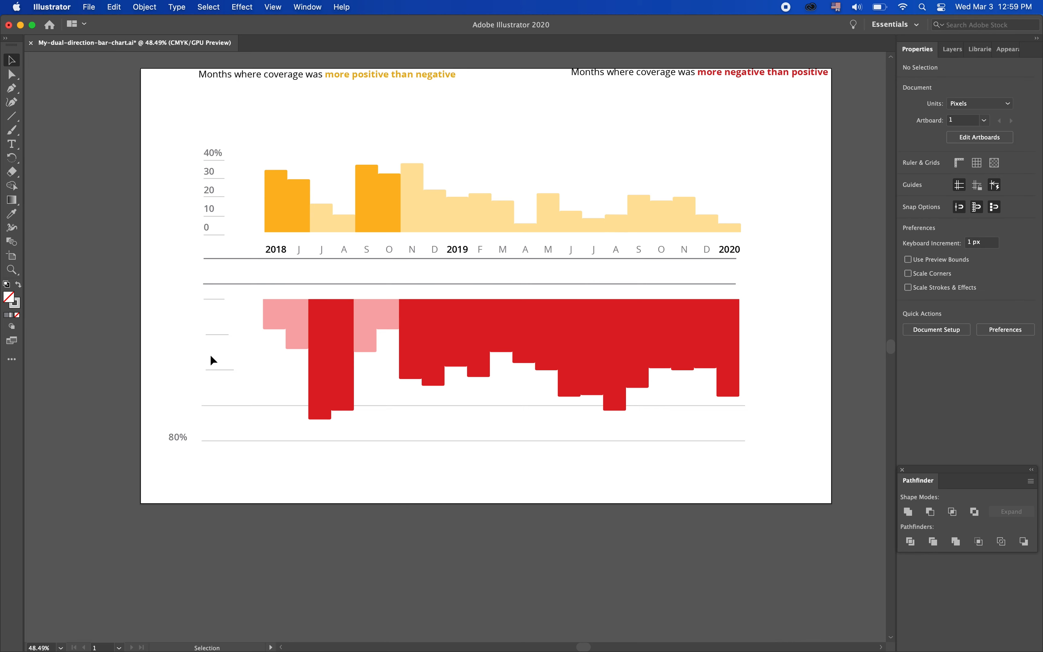
Trim the newly shortened tick to match the length of the tick above it.
{"action": "left_click", "coordinate": [224, 370]}
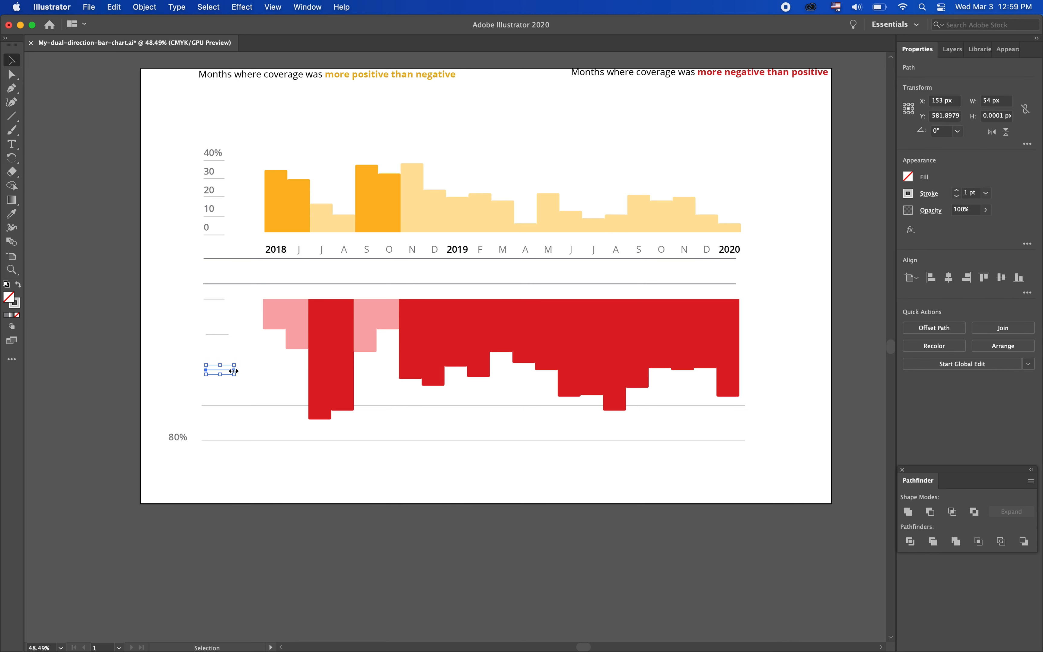
{"action": "left_click", "coordinate": [216, 338]}
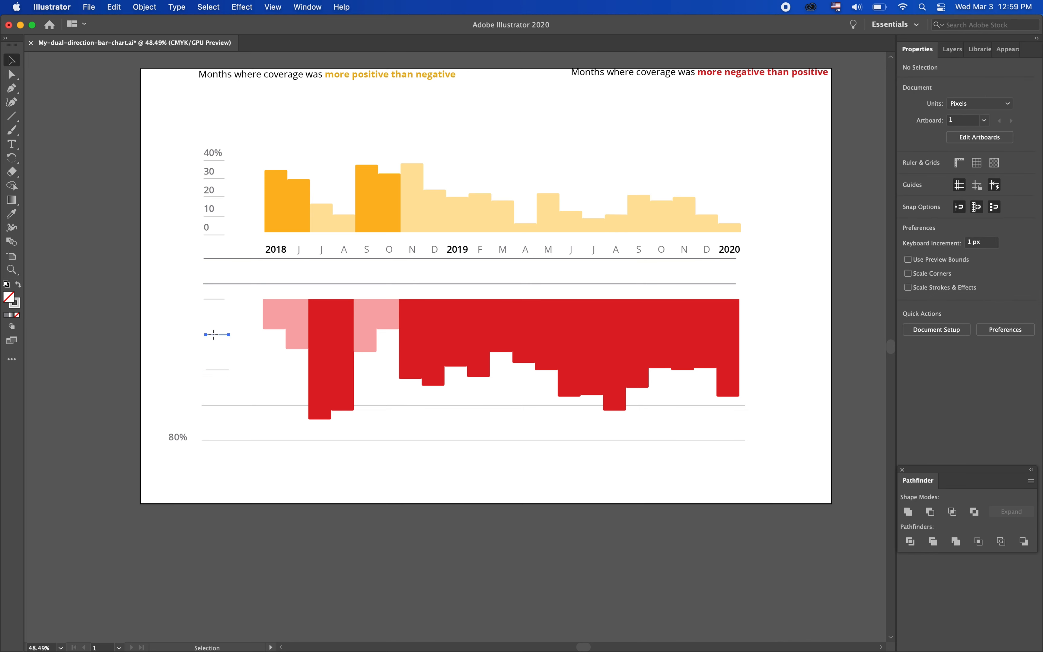
{"action": "left_click", "coordinate": [213, 335]}
{"action": "left_click", "coordinate": [219, 305]}
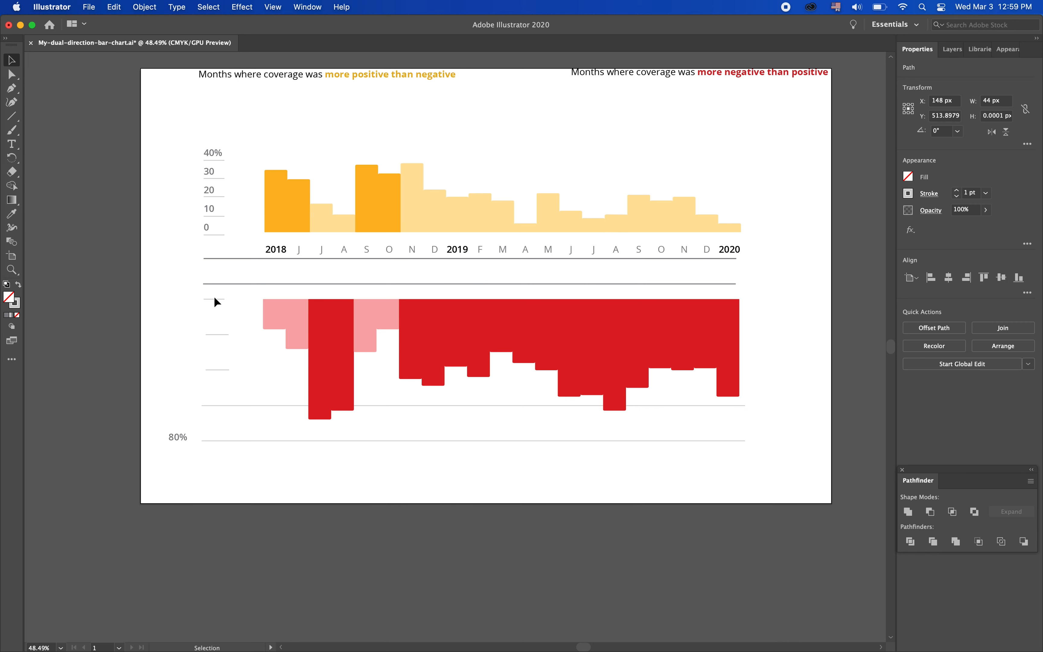
Set the width of the first three short ticks on the lower chart's axis to 40 px.
{"action": "left_click", "coordinate": [215, 299]}
{"action": "left_click", "coordinate": [217, 335]}
{"action": "left_click", "coordinate": [219, 370]}
{"action": "left_click", "coordinate": [990, 101]}
{"action": "type", "text": "40"}
{"action": "key", "text": "Return"}
{"action": "left_click", "coordinate": [188, 383]}
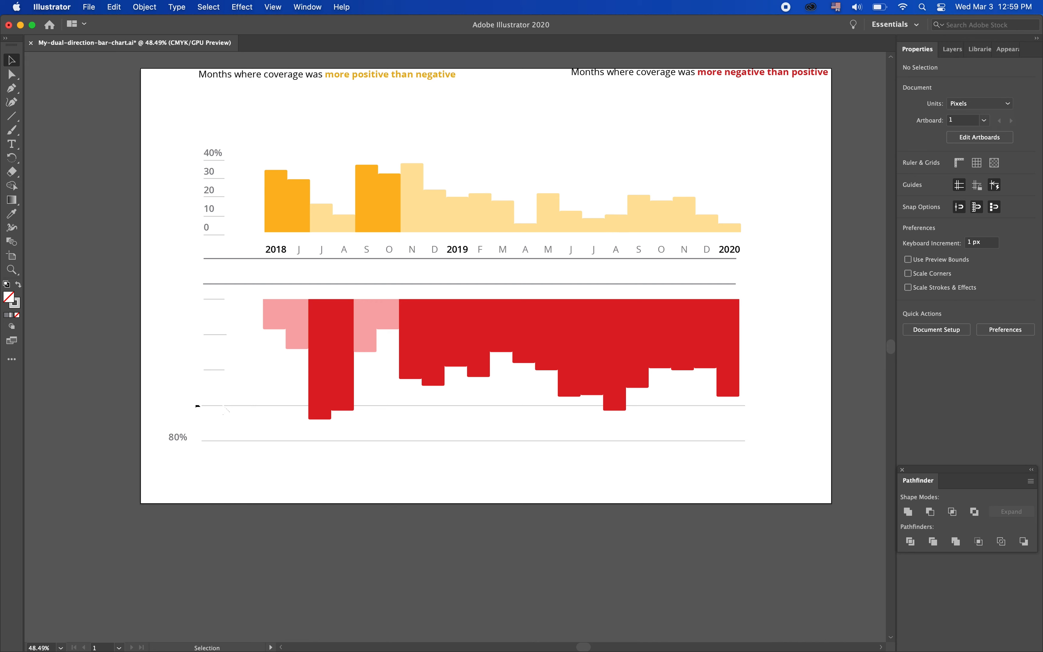
Left-align the lower chart's second-to-last gridline with the short tick above it and shorten it to the same length.
{"action": "left_click", "coordinate": [202, 406], "text": "shift"}
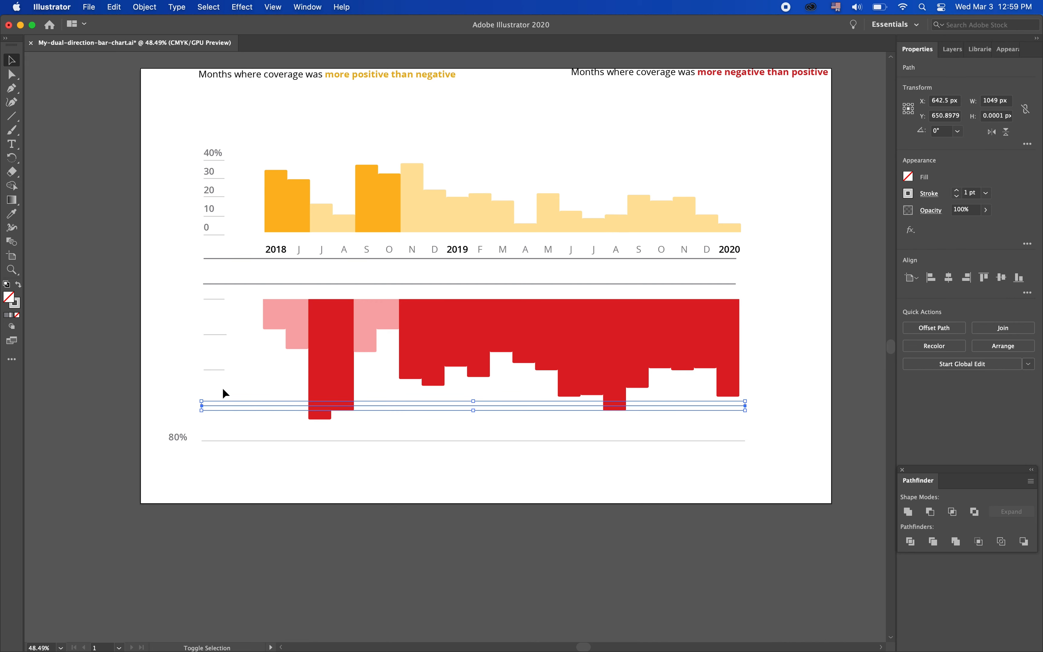
{"action": "left_click", "coordinate": [217, 371], "text": "shift"}
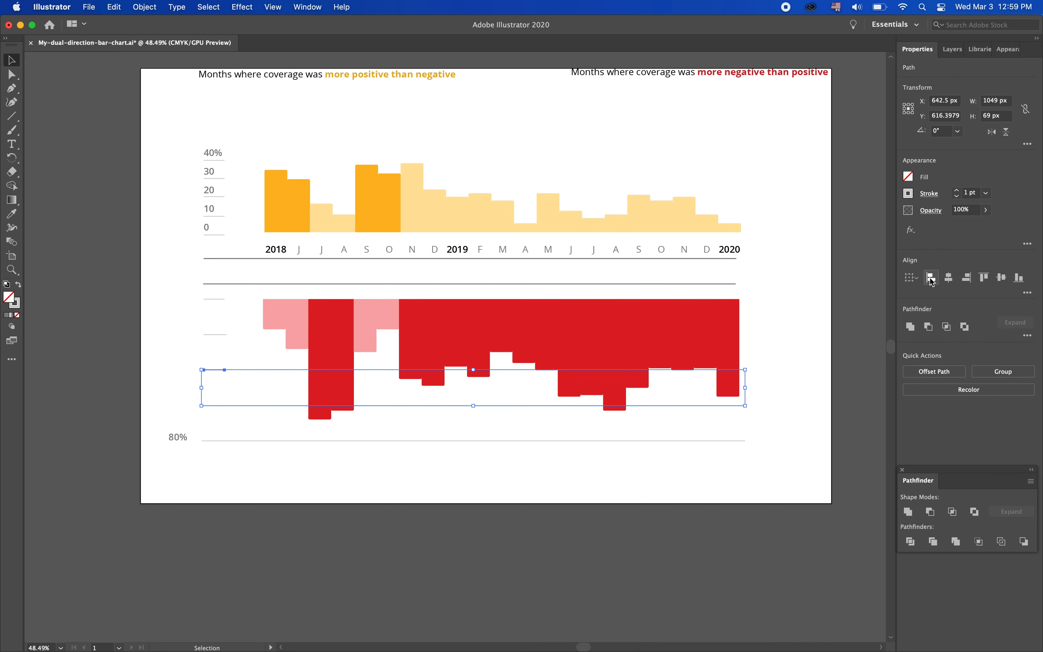
{"action": "left_click", "coordinate": [183, 403]}
{"action": "left_click", "coordinate": [208, 405]}
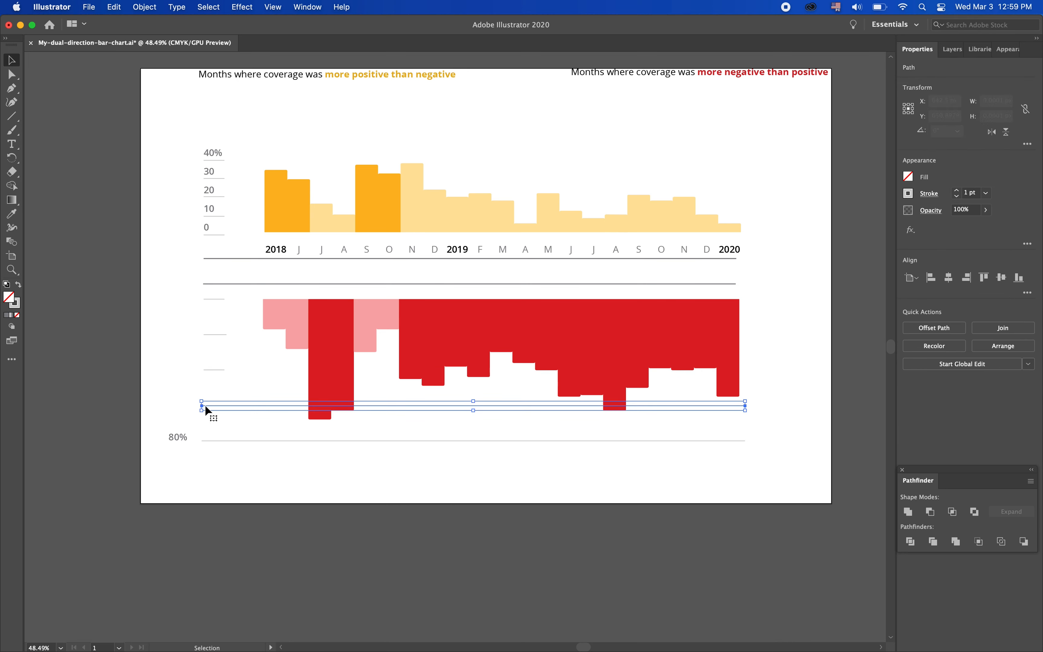
{"action": "left_click", "coordinate": [219, 369], "text": "shift"}
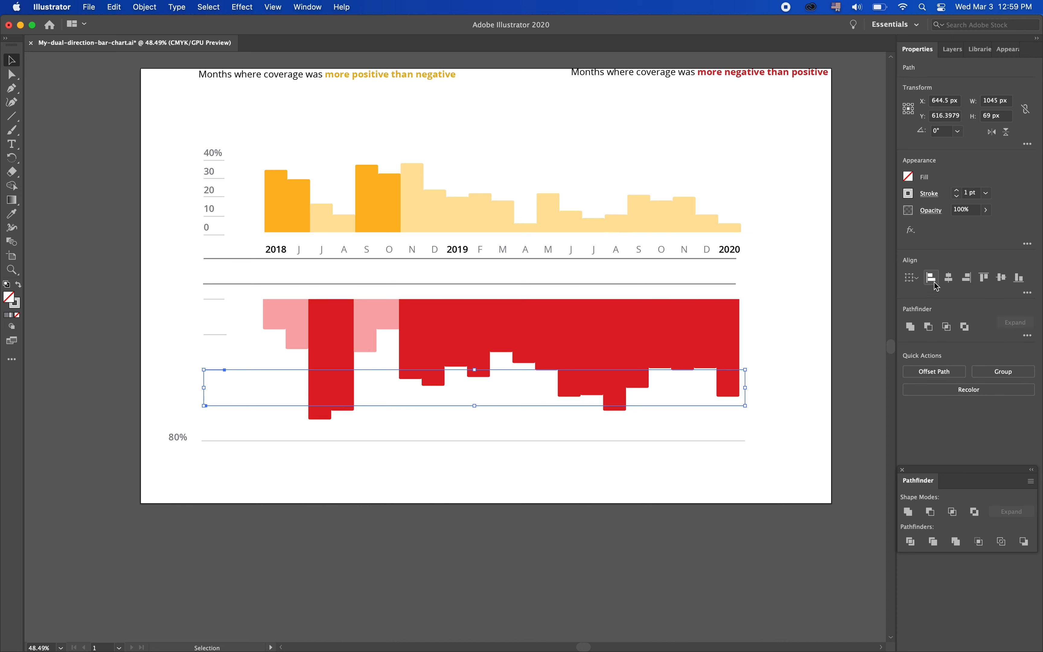
{"action": "left_click", "coordinate": [189, 408]}
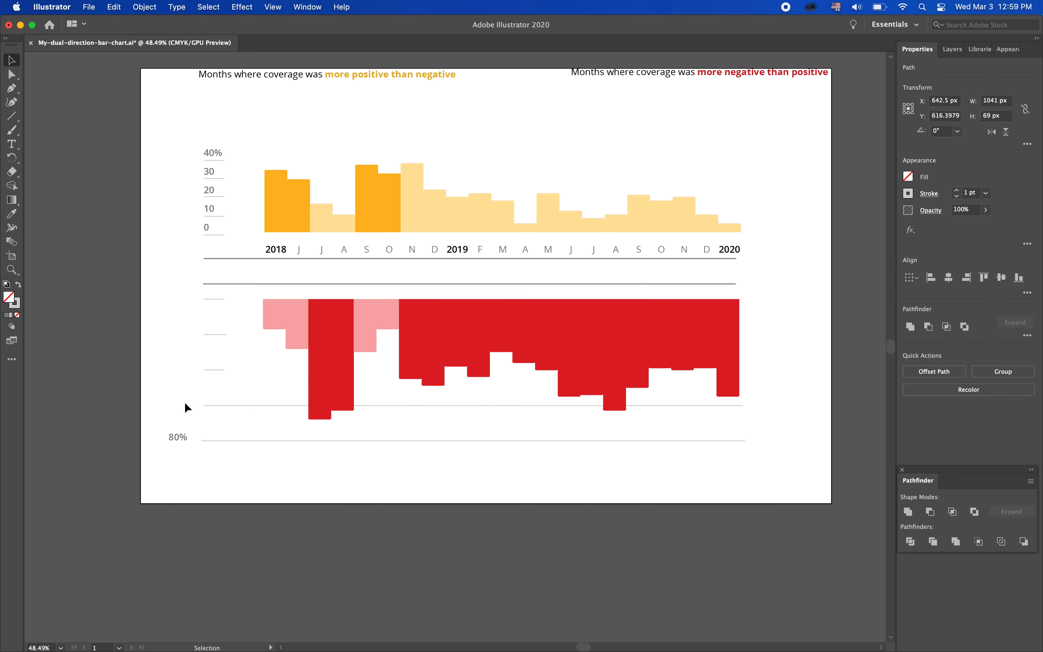
{"action": "left_click", "coordinate": [539, 406]}
{"action": "left_click_drag", "start_coordinate": [743, 406], "coordinate": [225, 407]}
Left-align the 80% gridline with the short tick above it and shorten it to 40 px.
{"action": "left_click", "coordinate": [220, 441], "text": "shift"}
{"action": "left_click", "coordinate": [931, 277]}
{"action": "left_click", "coordinate": [761, 432]}
{"action": "left_click", "coordinate": [737, 440]}
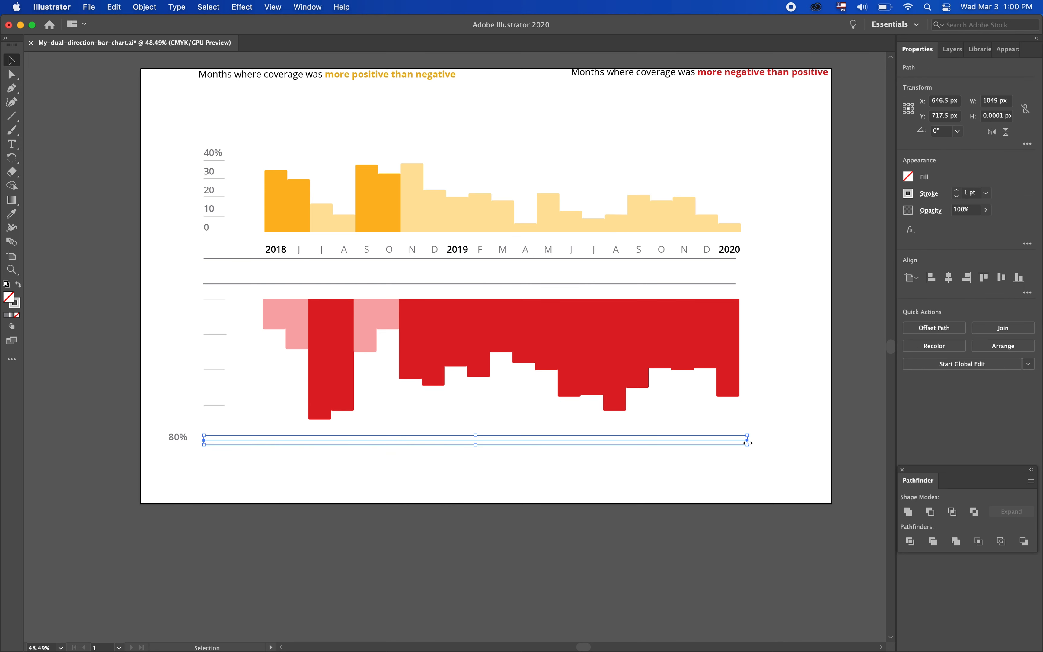
{"action": "left_click_drag", "start_coordinate": [748, 441], "coordinate": [227, 452]}
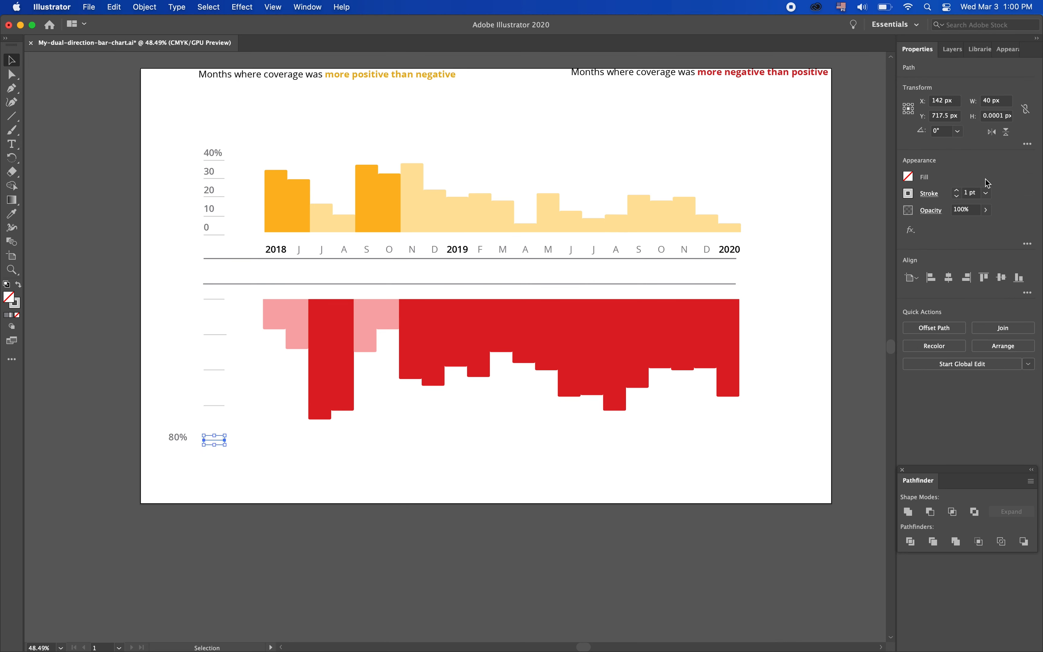
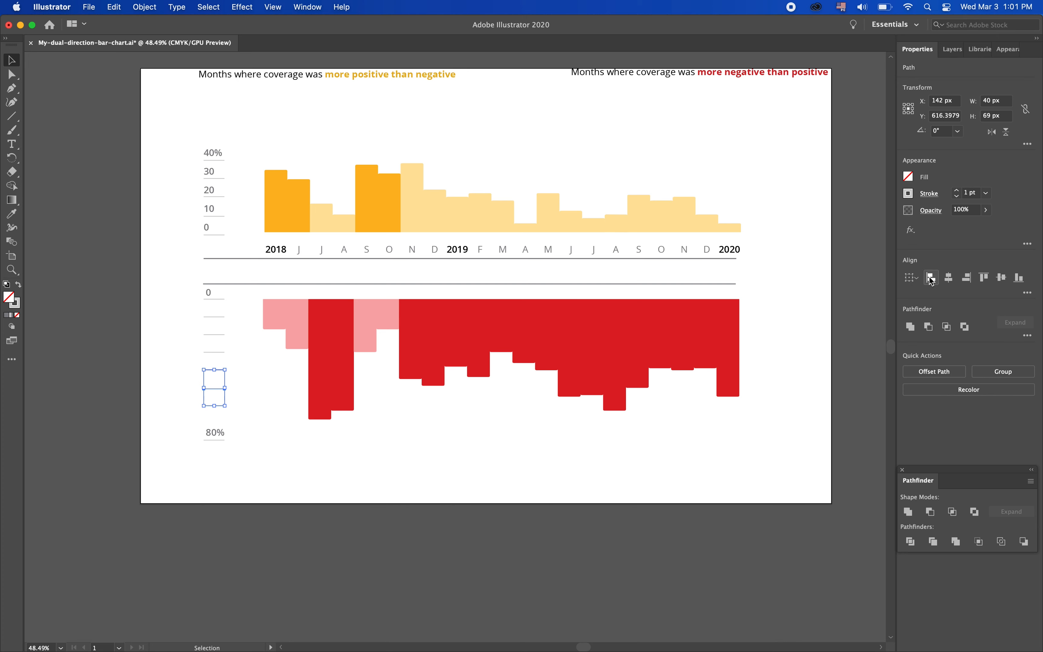
Distribute the lower axis ticks for 40, 50 and 60 evenly in height, and duplicate the middle one.
{"action": "left_click", "coordinate": [1028, 293]}
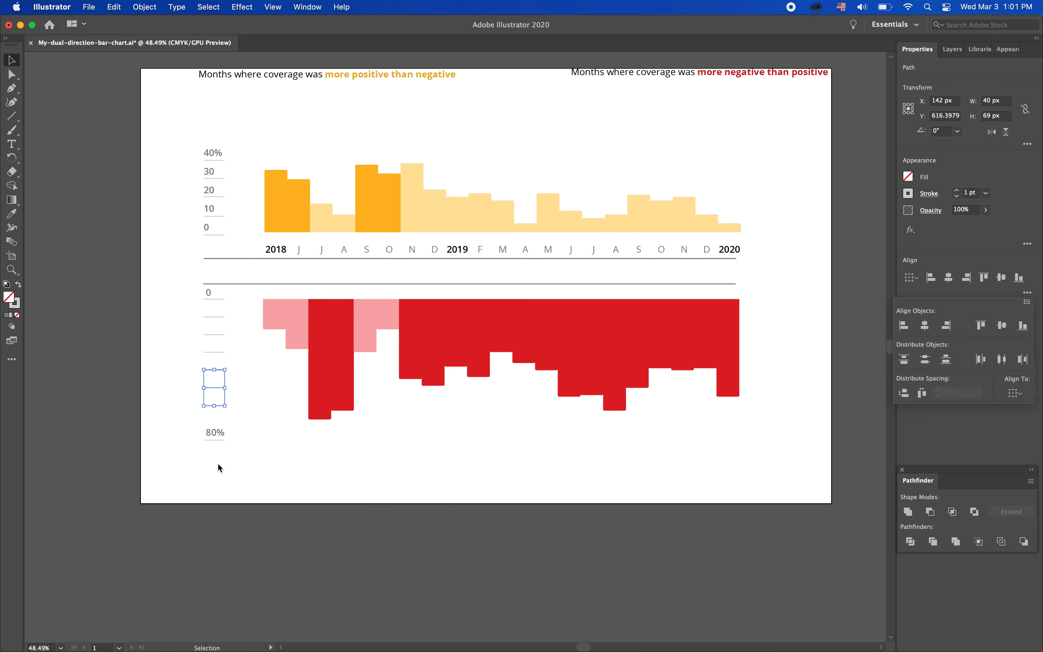
{"action": "left_click", "coordinate": [255, 380]}
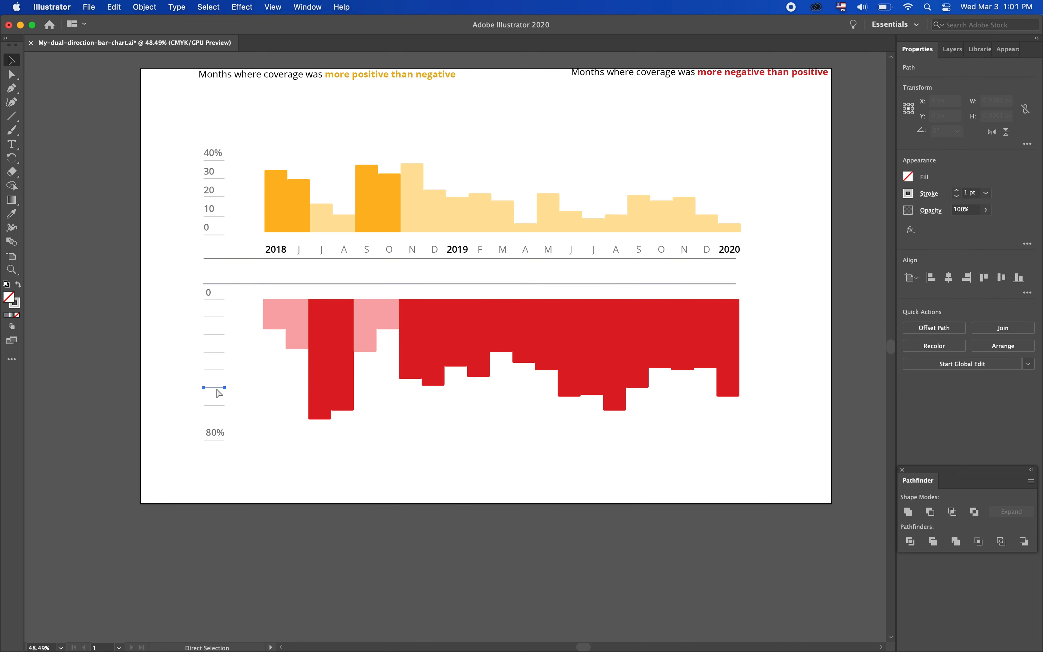
{"action": "left_click", "coordinate": [460, 347]}
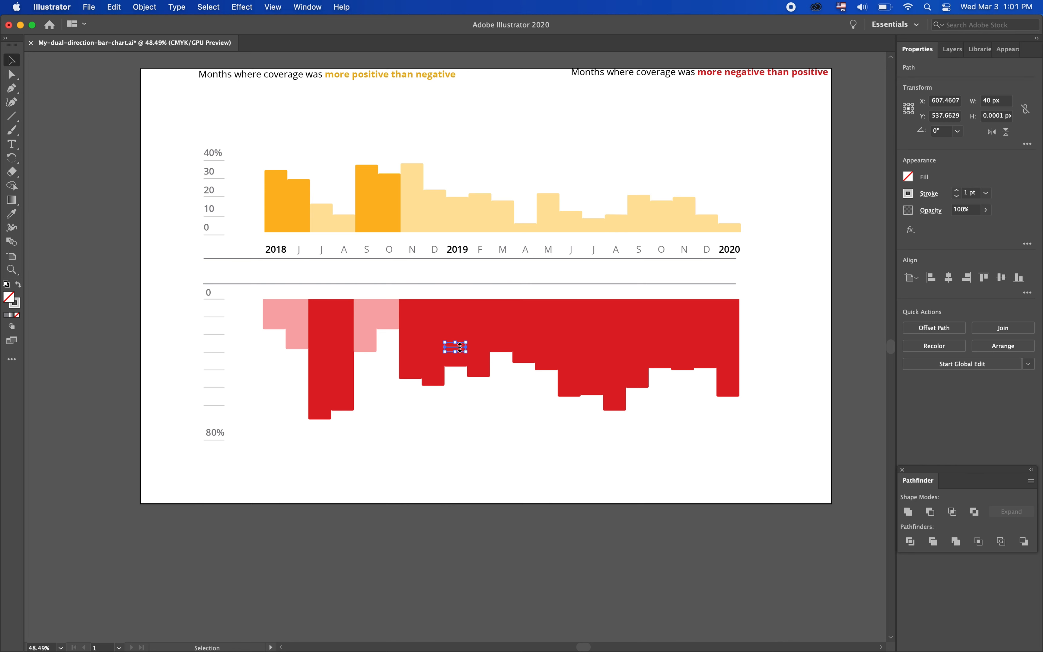
Place the duplicated tick between the 60 and 80% ticks, left-align it with them and distribute the three evenly in height.
{"action": "left_click_drag", "start_coordinate": [460, 347], "coordinate": [219, 424]}
{"action": "left_click", "coordinate": [215, 432], "text": "shift"}
{"action": "left_click", "coordinate": [217, 406], "text": "shift"}
{"action": "left_click", "coordinate": [931, 277]}
{"action": "left_click", "coordinate": [1027, 292]}
{"action": "left_click", "coordinate": [927, 353]}
{"action": "left_click", "coordinate": [241, 345]}
Copy the upper chart's 10 label and place the copy above the first tick below zero on the lower axis.
{"action": "left_click", "coordinate": [211, 208]}
{"action": "key", "text": "super+c"}
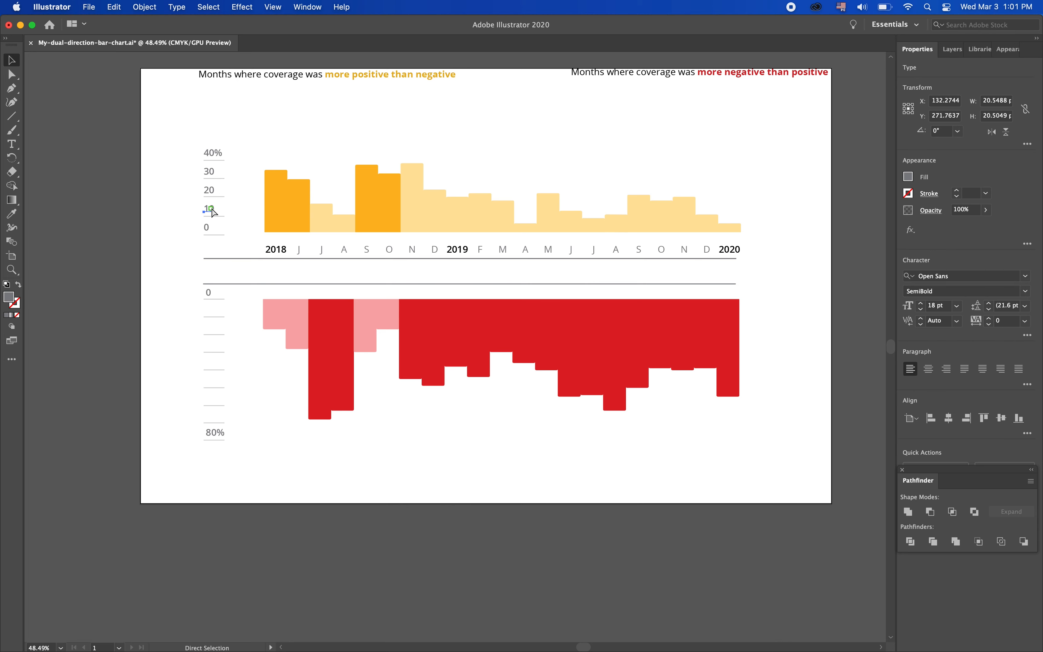
{"action": "key", "text": "super+v"}
{"action": "left_click_drag", "start_coordinate": [455, 347], "coordinate": [280, 348]}
{"action": "left_click_drag", "start_coordinate": [209, 315], "coordinate": [208, 315]}
Add copies of the axis label above the next two lower ticks, reading 20 and 30.
{"action": "key", "text": "super+v"}
{"action": "left_click_drag", "start_coordinate": [457, 350], "coordinate": [216, 337]}
{"action": "key", "text": "t"}
{"action": "left_click", "coordinate": [206, 347]}
{"action": "type", "text": "30"}
{"action": "key", "text": "super+a"}
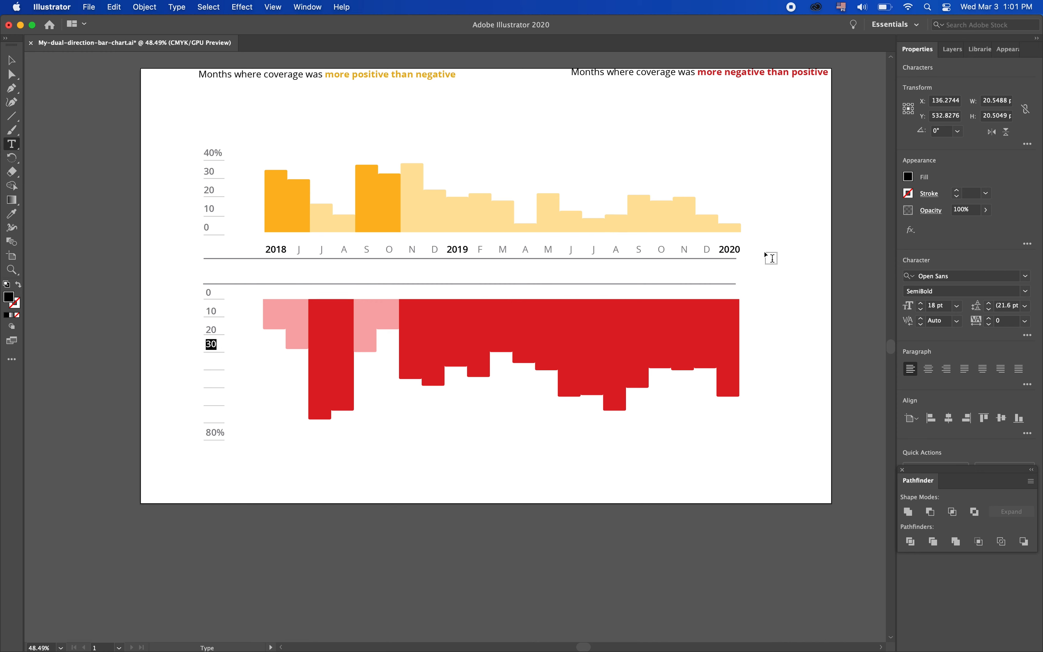
Try a dark gray fill and the Regular weight on the 30 label, and undo the weight change.
{"action": "left_click", "coordinate": [908, 173]}
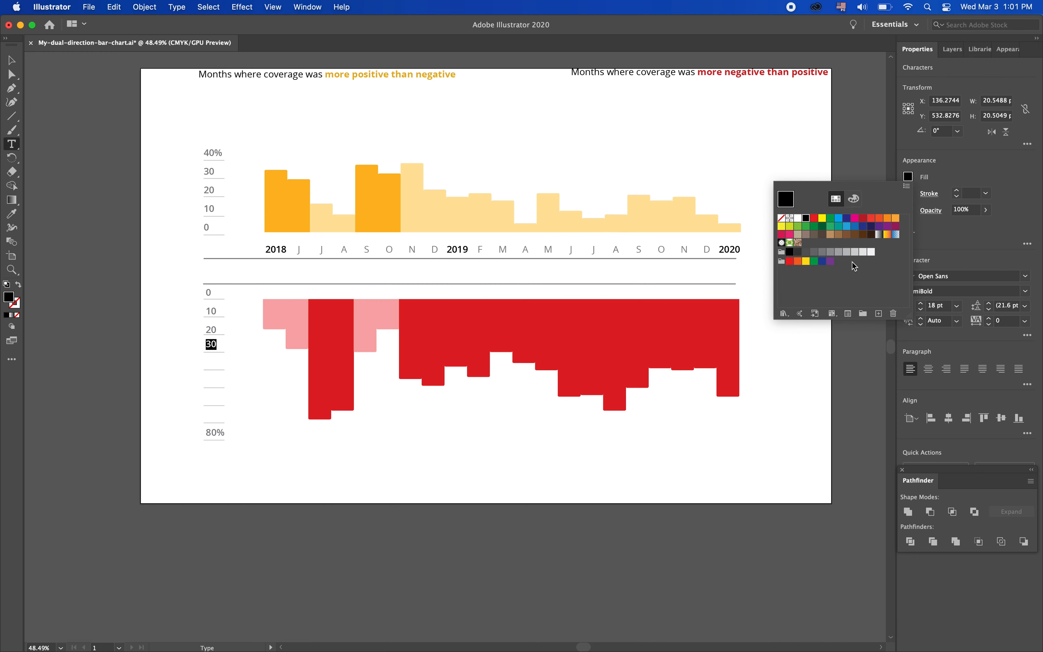
{"action": "left_click", "coordinate": [813, 253]}
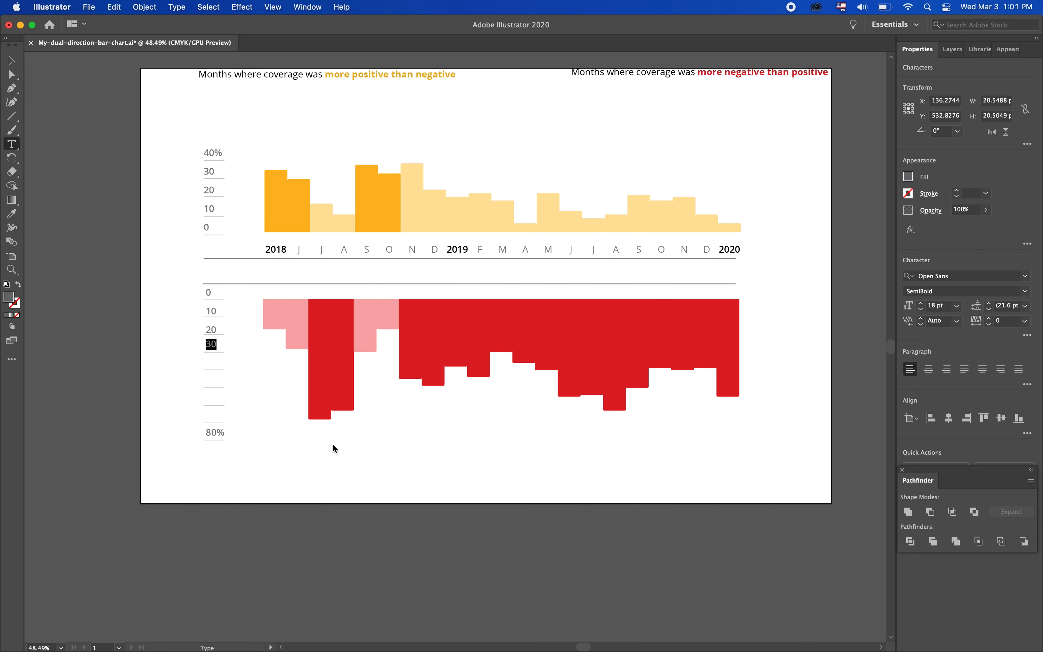
{"action": "left_click", "coordinate": [285, 409]}
{"action": "double_click", "coordinate": [212, 344]}
{"action": "left_click", "coordinate": [968, 291]}
{"action": "left_click", "coordinate": [922, 301]}
{"action": "left_click", "coordinate": [12, 61]}
{"action": "key", "text": "super+z"}
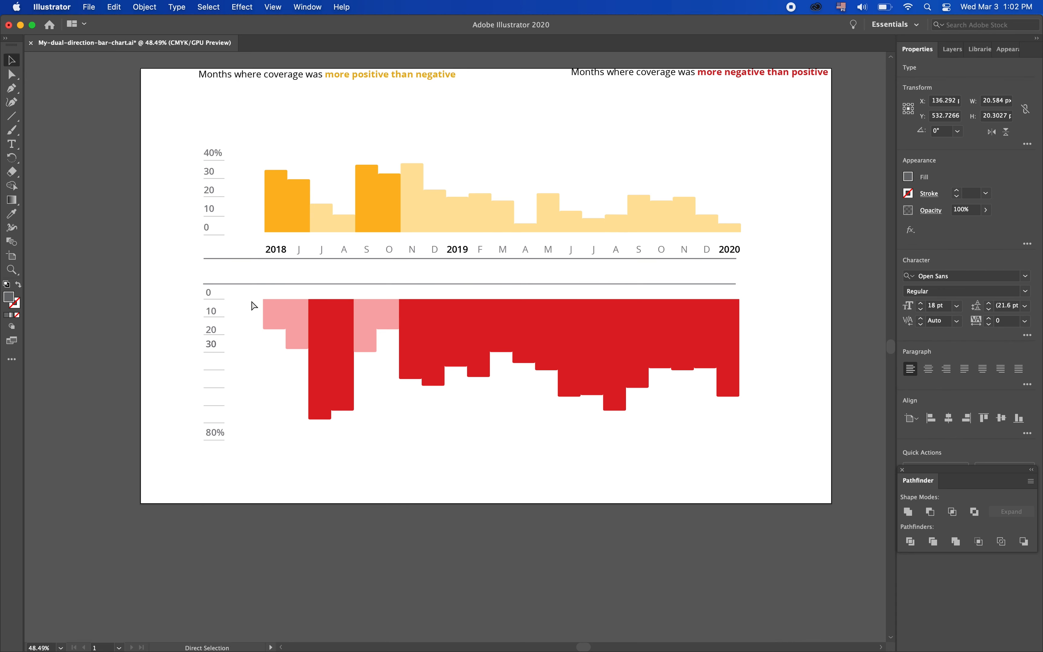
Fill the lower axis's 30 label with a medium gray swatch to match the other axis labels.
{"action": "left_click", "coordinate": [909, 177]}
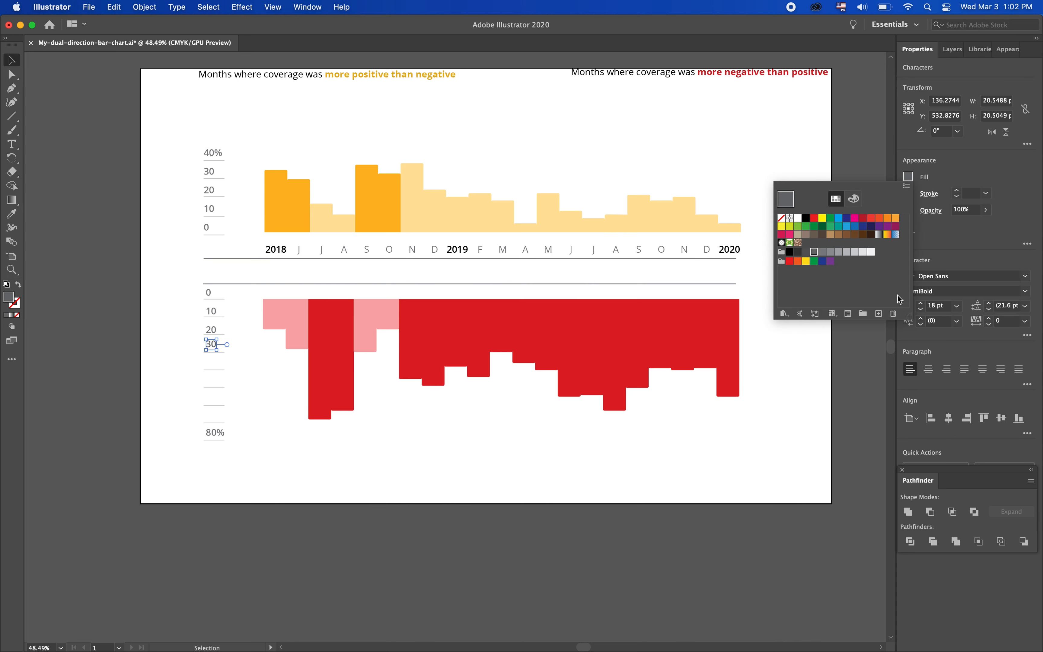
{"action": "left_click", "coordinate": [823, 253]}
{"action": "left_click", "coordinate": [210, 346]}
{"action": "left_click", "coordinate": [12, 144]}
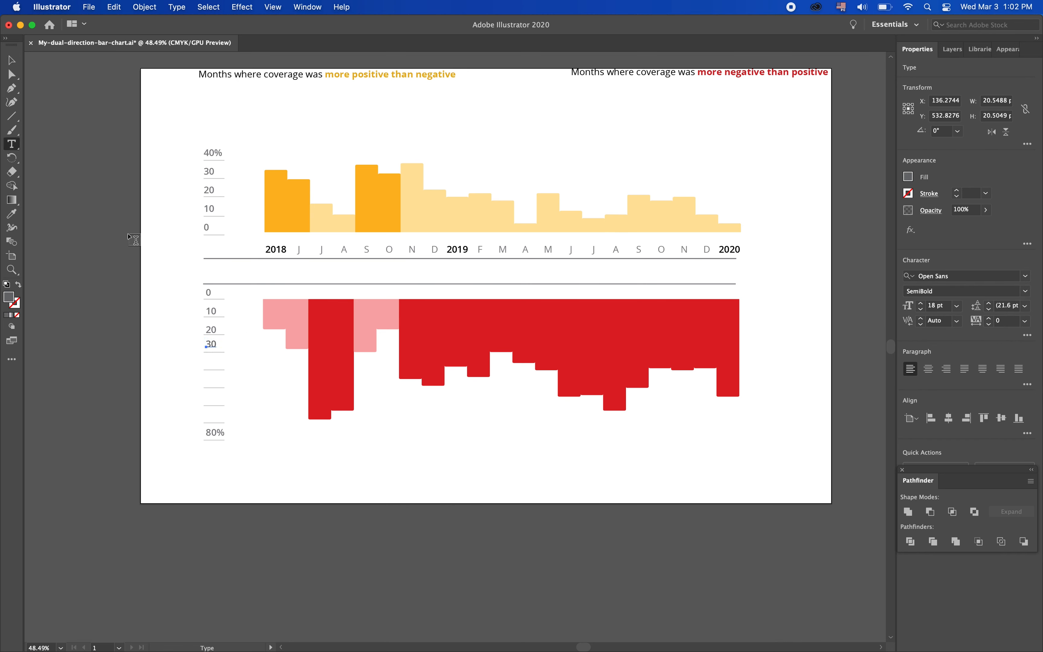
{"action": "left_click", "coordinate": [214, 343]}
{"action": "double_click", "coordinate": [213, 343]}
{"action": "left_click", "coordinate": [908, 177]}
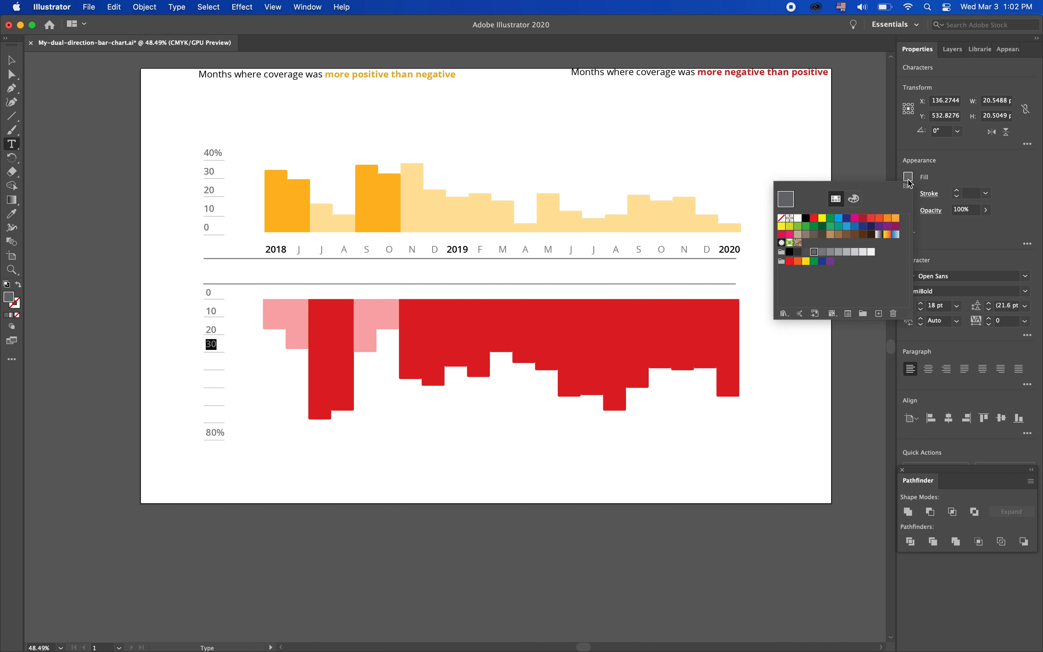
{"action": "left_click", "coordinate": [823, 252]}
{"action": "left_click", "coordinate": [31, 65]}
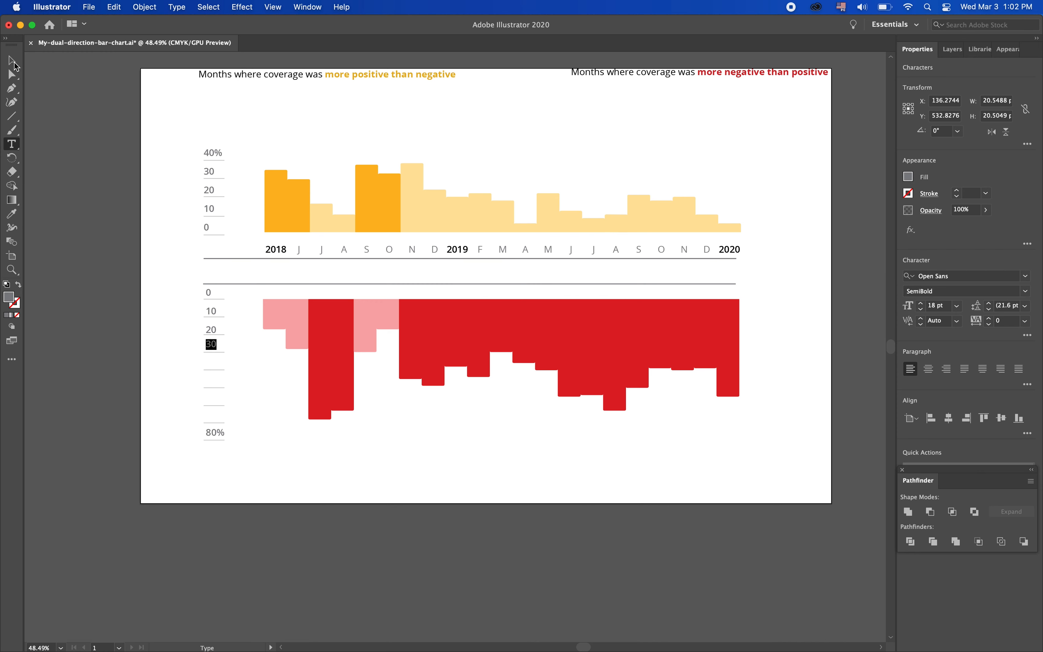
{"action": "key", "text": "Escape"}
Fine-tune the position of the 20 label above its tick on the lower axis.
{"action": "left_click", "coordinate": [211, 330]}
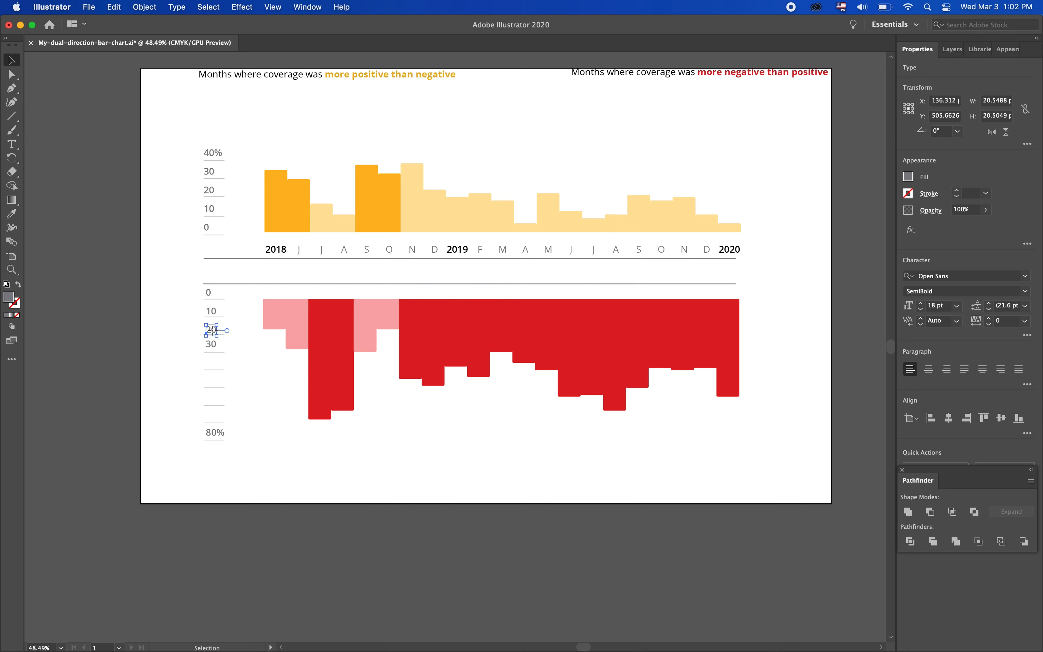
{"action": "left_click_drag", "start_coordinate": [212, 330], "coordinate": [216, 329]}
{"action": "left_click", "coordinate": [168, 348]}
{"action": "left_click_drag", "start_coordinate": [212, 326], "coordinate": [211, 327]}
{"action": "left_click", "coordinate": [271, 367]}
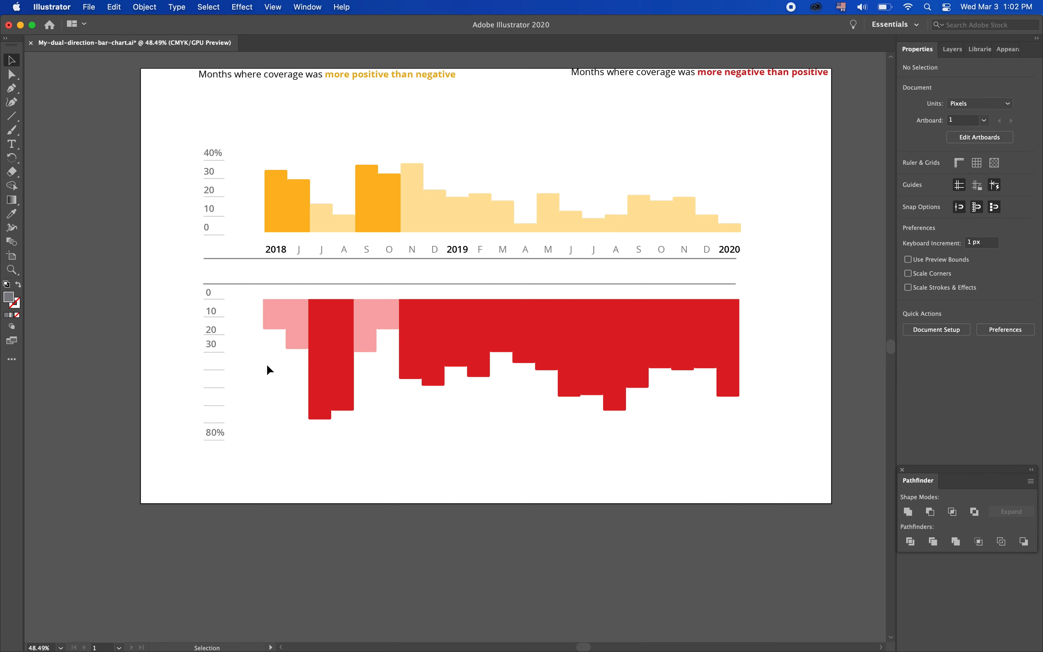
Duplicate the 30 label above the next lower tick and change the copy's text to 40.
{"action": "left_click", "coordinate": [210, 346]}
{"action": "key", "text": "super+c"}
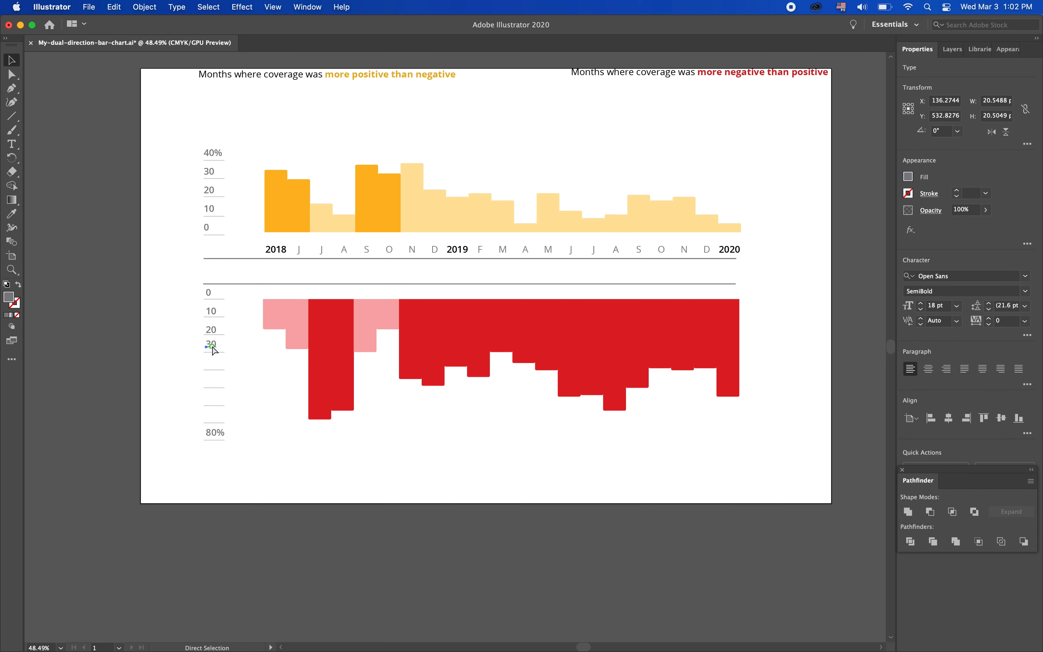
{"action": "key", "text": "super+v"}
{"action": "left_click_drag", "start_coordinate": [454, 343], "coordinate": [210, 371]}
{"action": "left_click", "coordinate": [12, 144]}
{"action": "double_click", "coordinate": [211, 363]}
{"action": "type", "text": "40"}
{"action": "left_click", "coordinate": [12, 60]}
Add two more label copies above the following lower ticks, reading 50 and 60.
{"action": "key", "text": "super+c"}
{"action": "key", "text": "super+v"}
{"action": "left_click", "coordinate": [11, 144]}
{"action": "double_click", "coordinate": [210, 382]}
{"action": "left_click_drag", "start_coordinate": [453, 347], "coordinate": [196, 406]}
{"action": "left_click", "coordinate": [11, 144]}
{"action": "type", "text": "6"}
{"action": "left_click", "coordinate": [11, 61]}
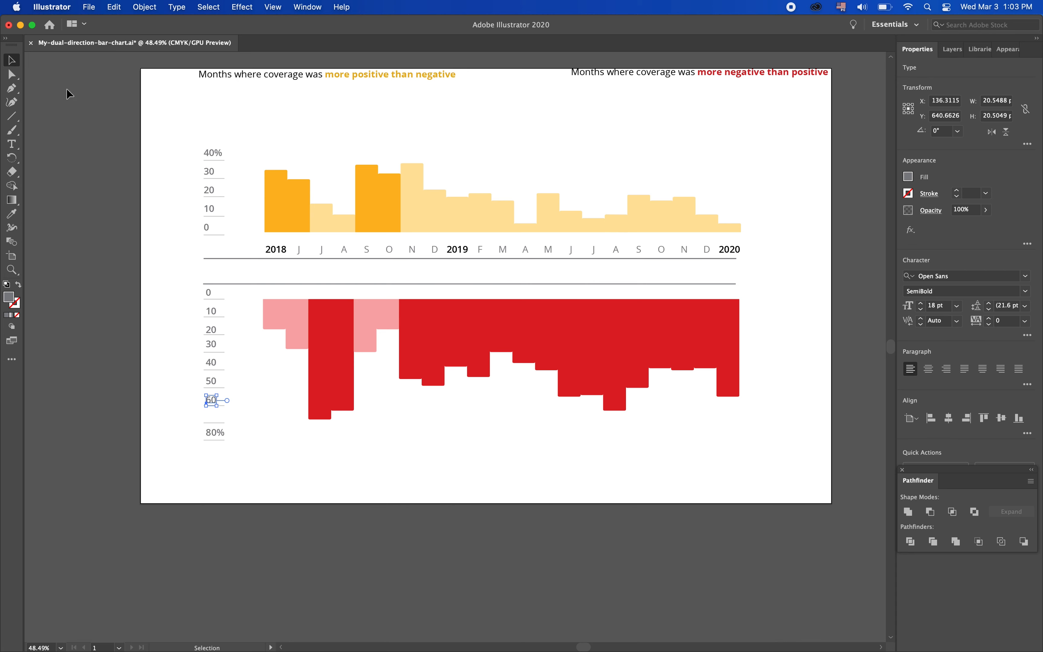
Duplicate the 60 label above the tick before 80%, change its text to 70%, and clear the selection.
{"action": "key", "text": "super+c"}
{"action": "key", "text": "super+v"}
{"action": "left_click_drag", "start_coordinate": [450, 347], "coordinate": [197, 421]}
{"action": "left_click", "coordinate": [12, 144]}
{"action": "type", "text": "70"}
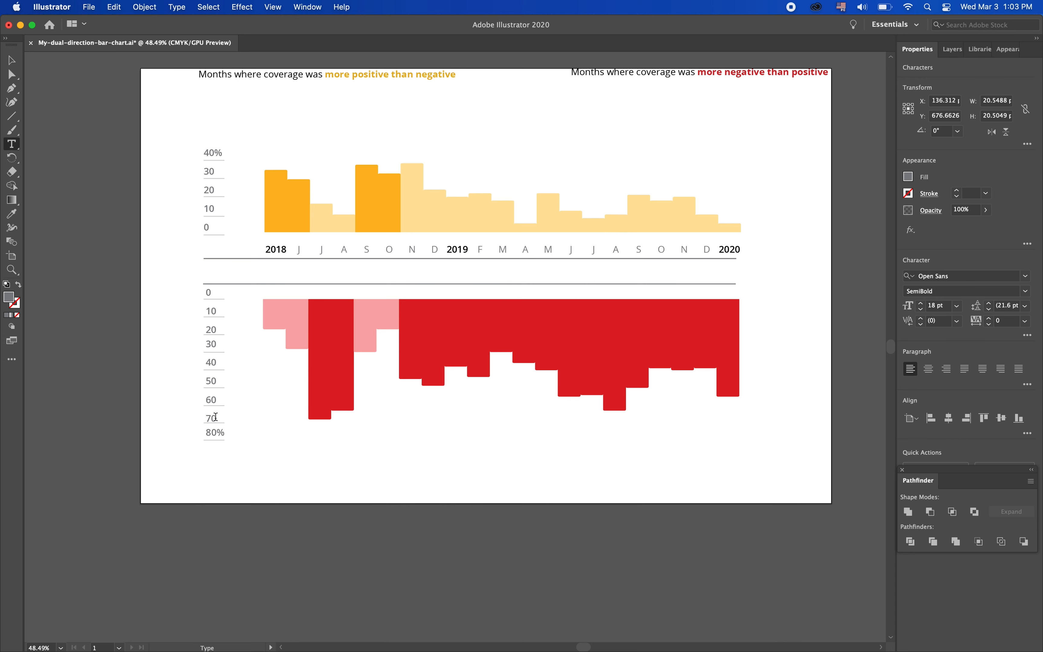
{"action": "type", "text": "%"}
{"action": "key", "text": "Escape"}
{"action": "left_click", "coordinate": [310, 467]}
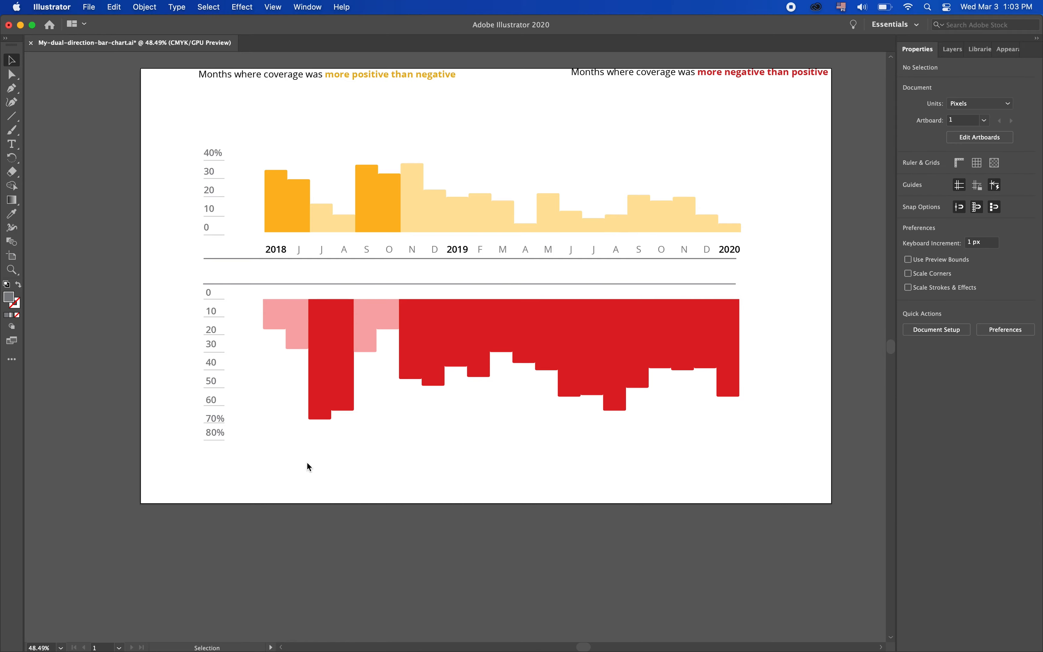
{"action": "key", "text": "super+Tab"}
{"action": "key", "text": "super+Tab"}
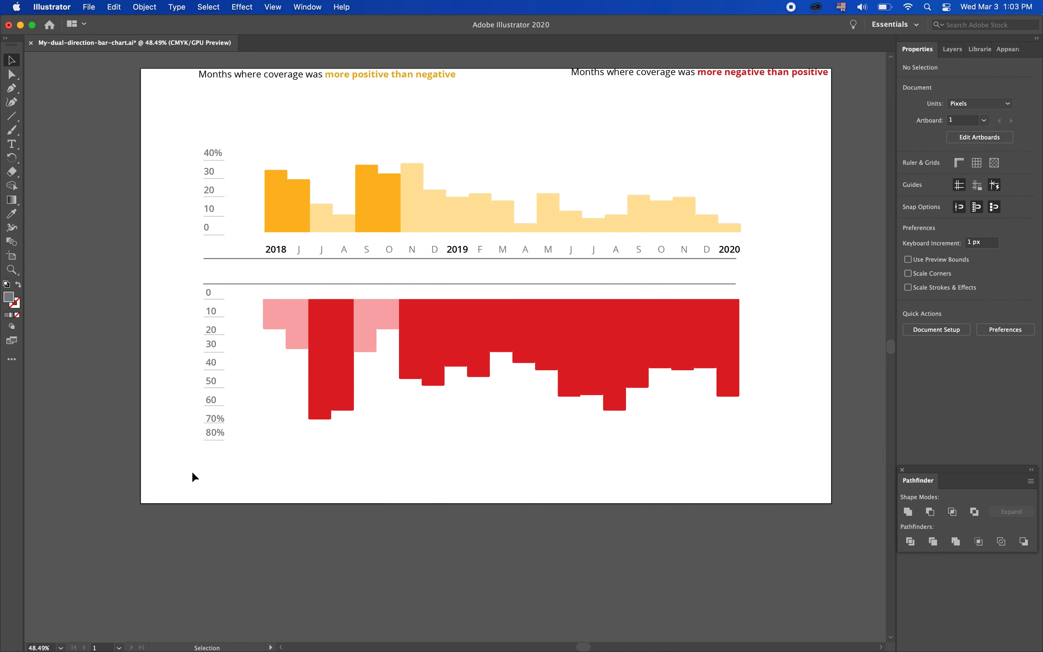
Delete the 80% label and its tick line from the lower axis.
{"action": "left_click", "coordinate": [211, 437]}
{"action": "key", "text": "Delete"}
{"action": "left_click", "coordinate": [211, 438]}
{"action": "key", "text": "Delete"}
Fine-tune the 70% label's position just above the lowest tick and clear the selection.
{"action": "left_click", "coordinate": [212, 415]}
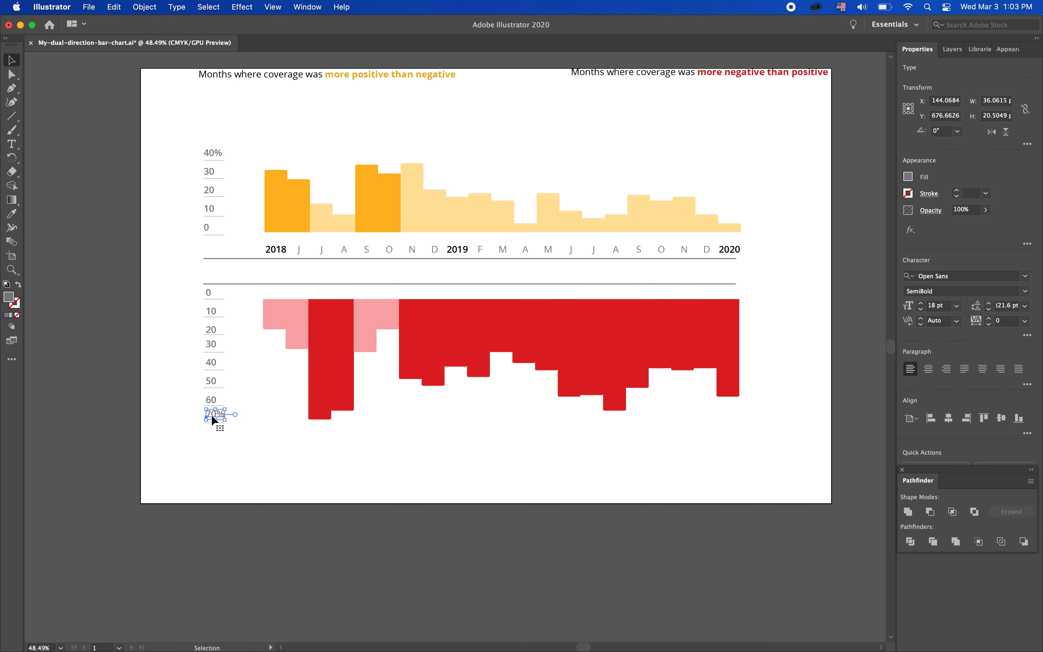
{"action": "left_click", "coordinate": [184, 443]}
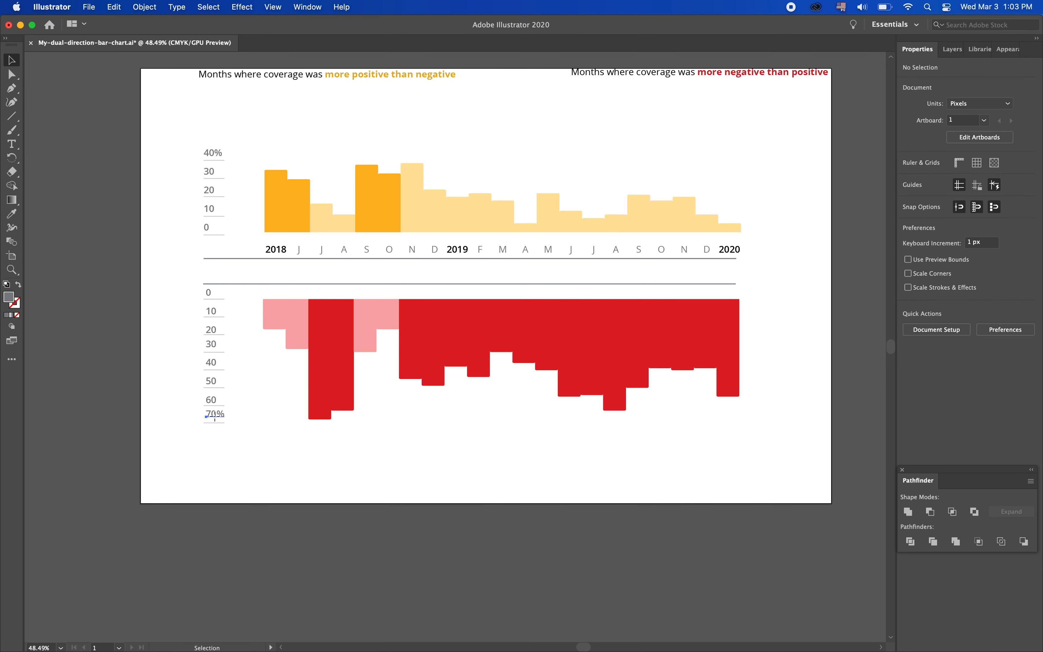
{"action": "left_click", "coordinate": [215, 417]}
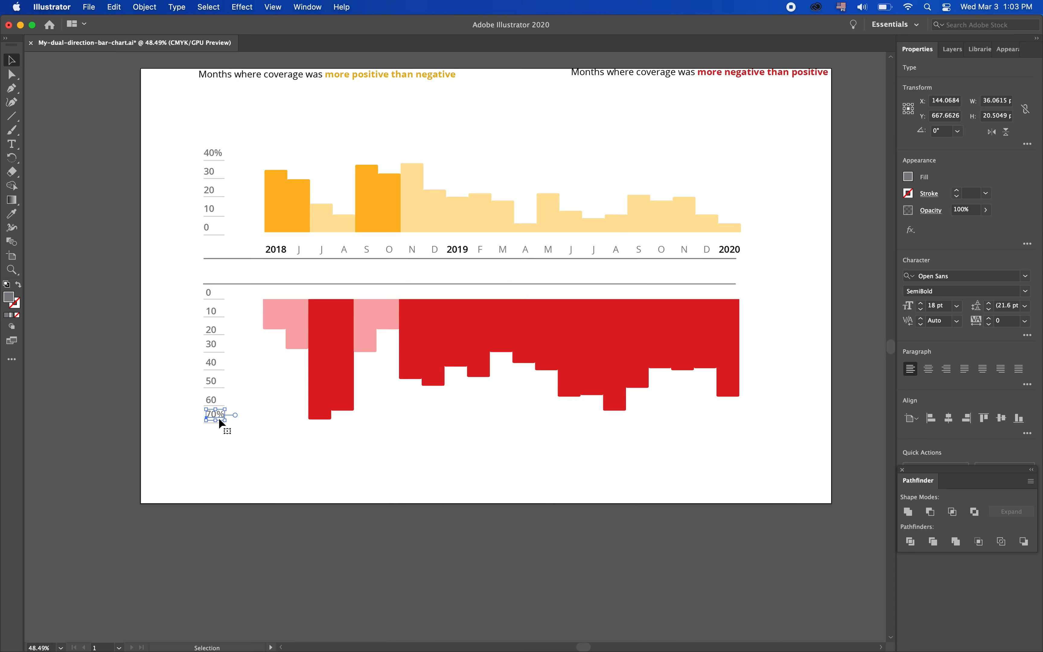
{"action": "key", "text": "Left"}
{"action": "left_click", "coordinate": [226, 450]}
Nudge the 20 and 10 labels on the lower axis up slightly and the 30 label down slightly.
{"action": "left_click", "coordinate": [212, 330]}
{"action": "key", "text": "Up"}
{"action": "key", "text": "Up"}
{"action": "left_click", "coordinate": [211, 311]}
{"action": "key", "text": "Up"}
{"action": "key", "text": "Up"}
{"action": "left_click", "coordinate": [211, 344]}
{"action": "key", "text": "Down"}
{"action": "key", "text": "Down"}
{"action": "key", "text": "Down"}
{"action": "key", "text": "Down"}
Left-align all lower-axis labels and tick lines from 0 to 70%, and save the document.
{"action": "left_click", "coordinate": [215, 417]}
{"action": "left_click", "coordinate": [216, 423], "text": "shift"}
{"action": "left_click", "coordinate": [217, 405], "text": "shift"}
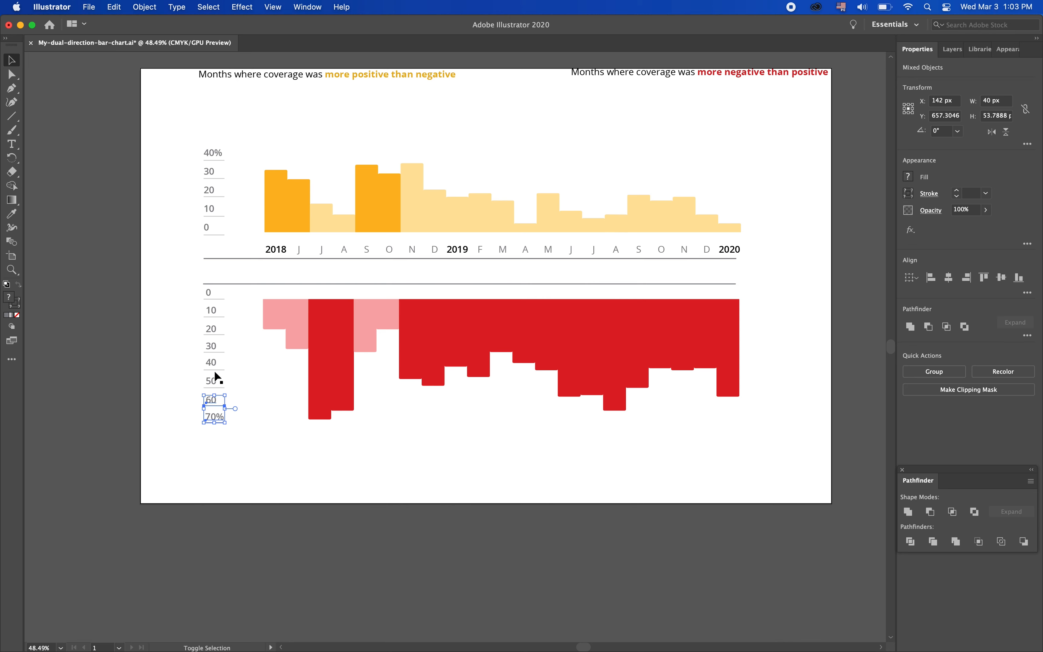
{"action": "left_click", "coordinate": [215, 372], "text": "shift"}
{"action": "left_click", "coordinate": [216, 388], "text": "shift"}
{"action": "left_click", "coordinate": [217, 364], "text": "shift"}
{"action": "left_click", "coordinate": [216, 353], "text": "shift"}
{"action": "left_click", "coordinate": [215, 347], "text": "shift"}
{"action": "left_click", "coordinate": [217, 335], "text": "shift"}
{"action": "left_click", "coordinate": [215, 329], "text": "shift"}
{"action": "left_click", "coordinate": [217, 317], "text": "shift"}
{"action": "left_click", "coordinate": [215, 312], "text": "shift"}
{"action": "left_click", "coordinate": [210, 293], "text": "shift"}
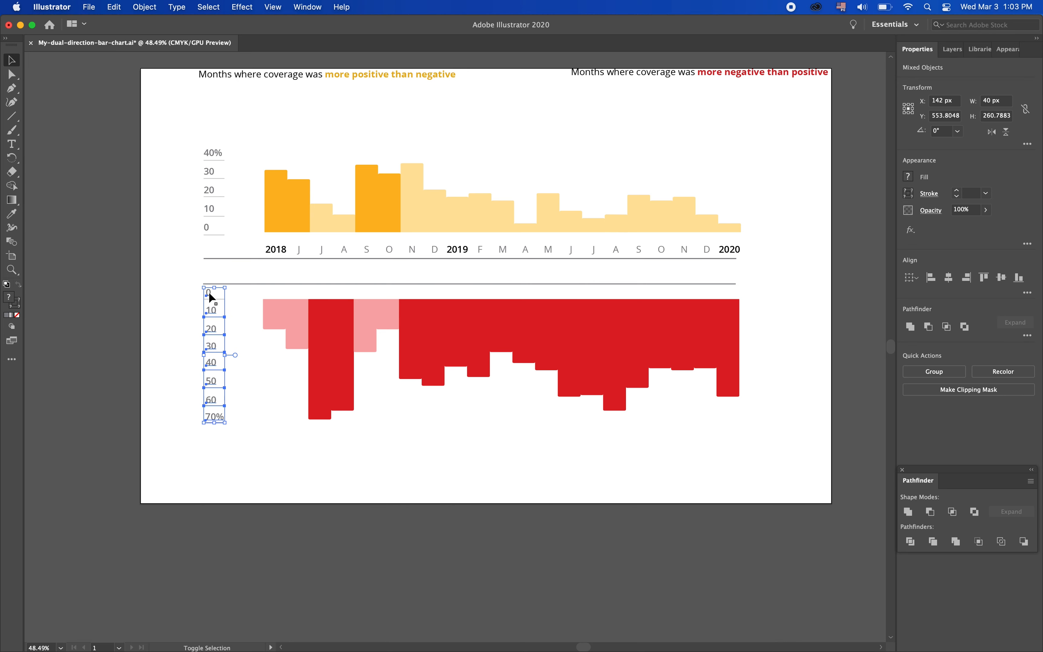
{"action": "left_click", "coordinate": [212, 300], "text": "shift"}
{"action": "left_click", "coordinate": [932, 277]}
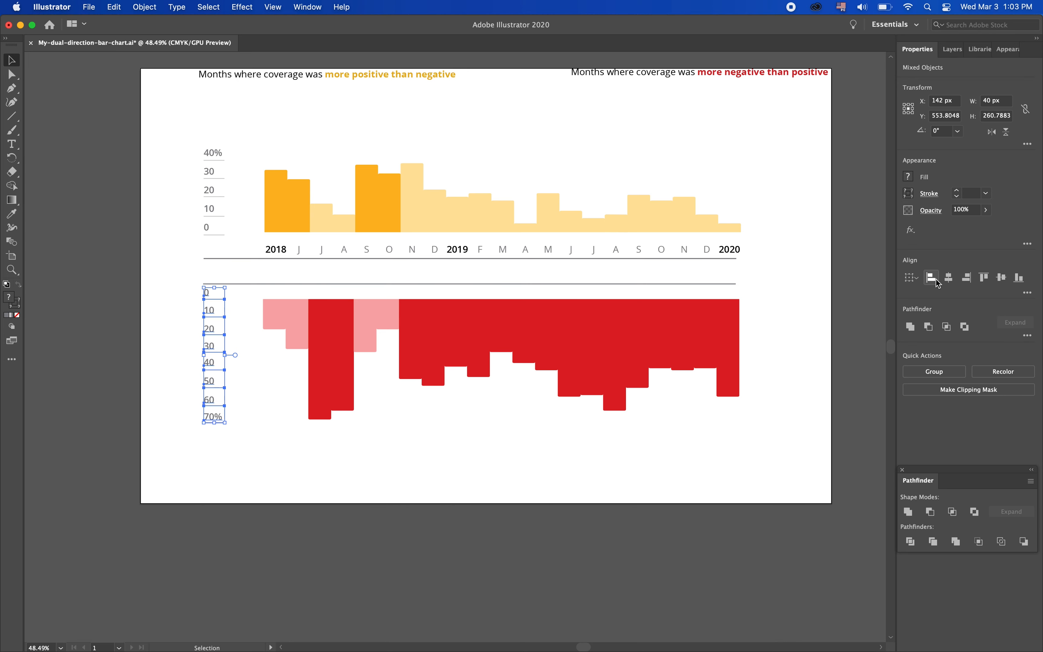
{"action": "left_click", "coordinate": [86, 124]}
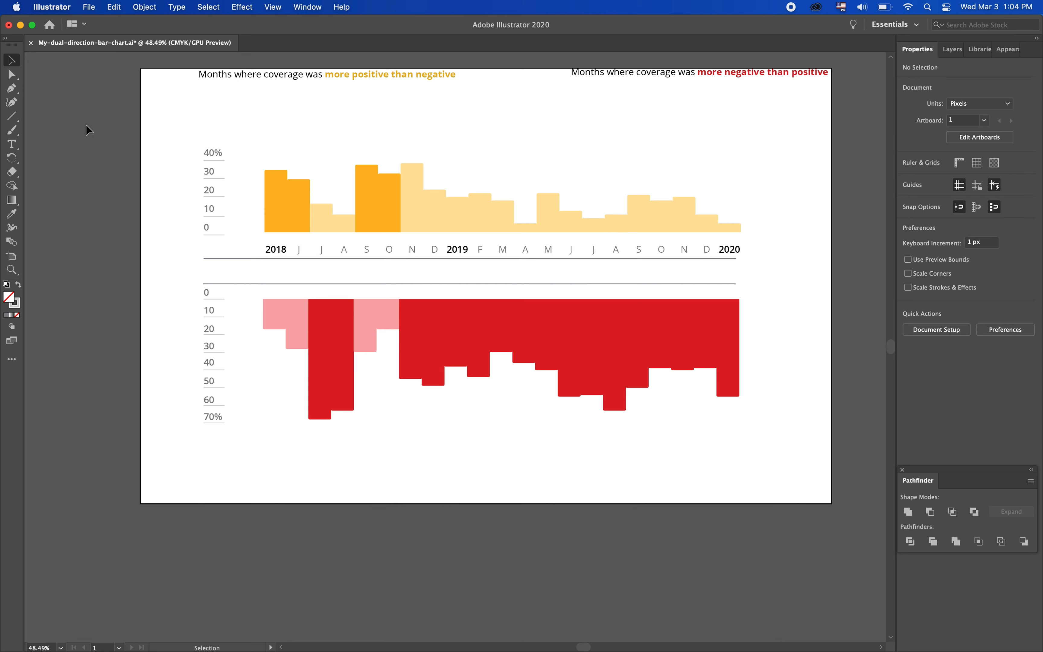
{"action": "key", "text": "super+s"}
Move the lower axis's 60 label up slightly above its tick and clear the selection.
{"action": "left_click", "coordinate": [210, 400]}
{"action": "left_click", "coordinate": [217, 423]}
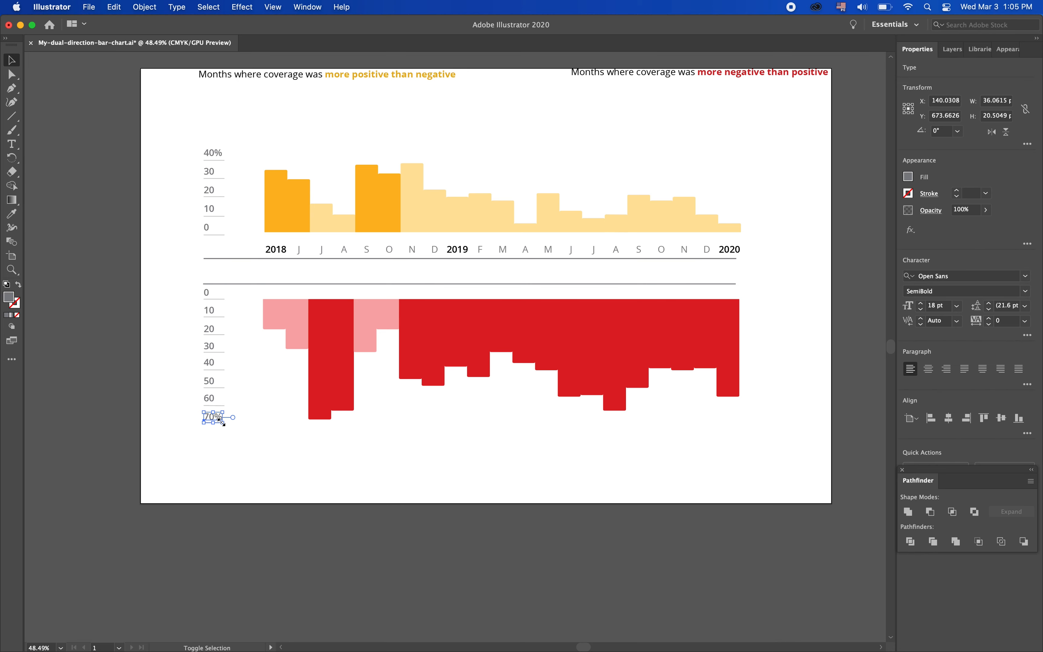
{"action": "key", "text": "super+shift+a"}
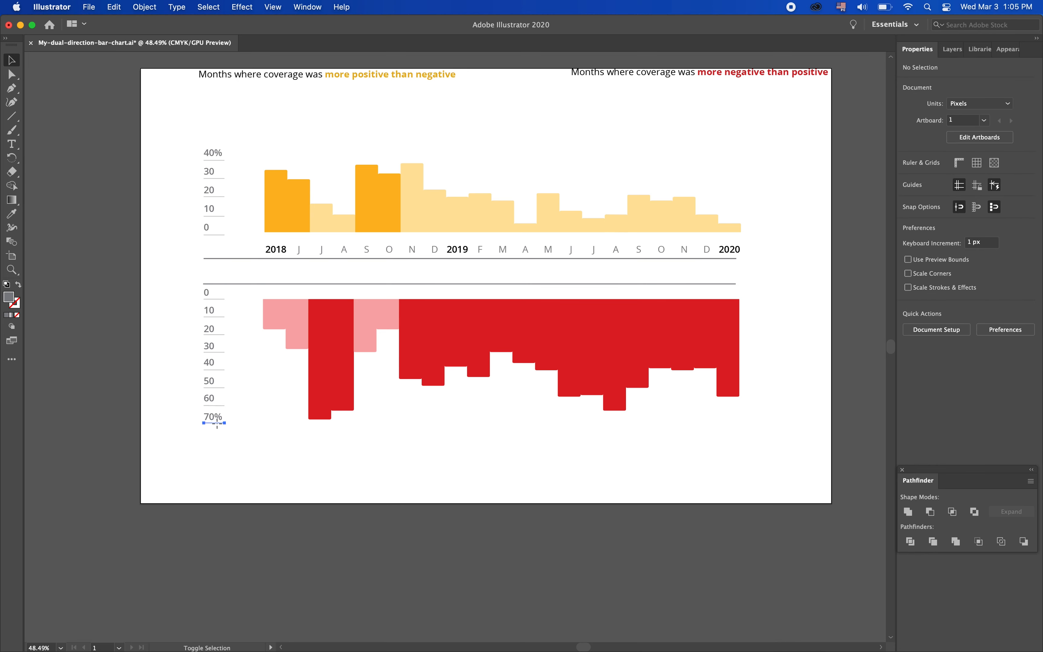
Distribute the 70% label vertically at 3 px spacing from its tick, with the tick as key object.
{"action": "left_click", "coordinate": [216, 424]}
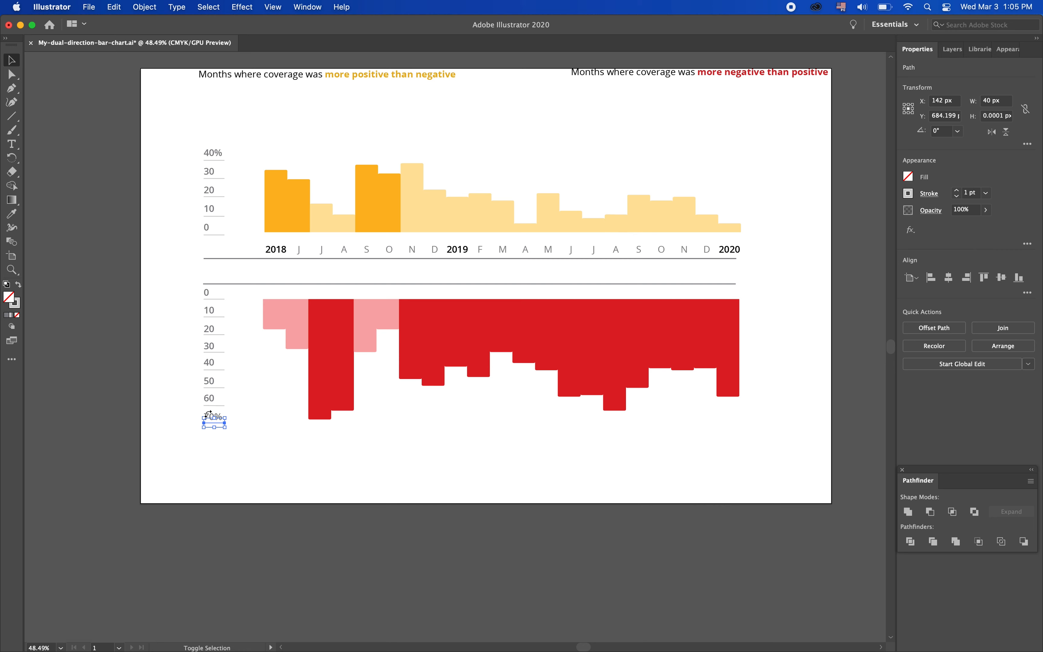
{"action": "left_click", "coordinate": [206, 434]}
{"action": "left_click", "coordinate": [215, 418]}
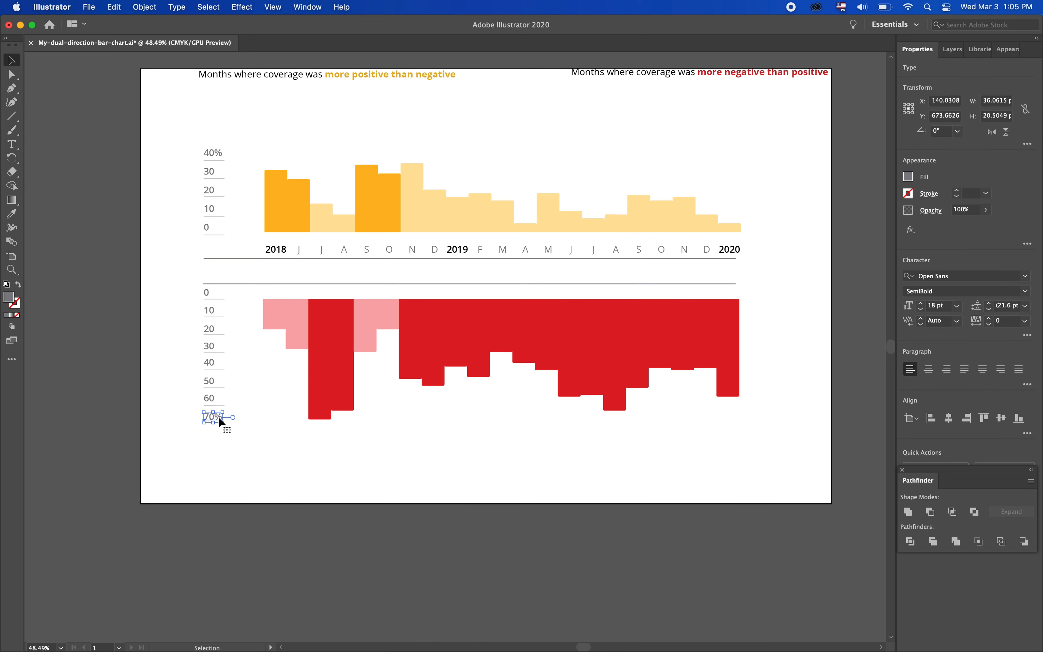
{"action": "left_click", "coordinate": [228, 433]}
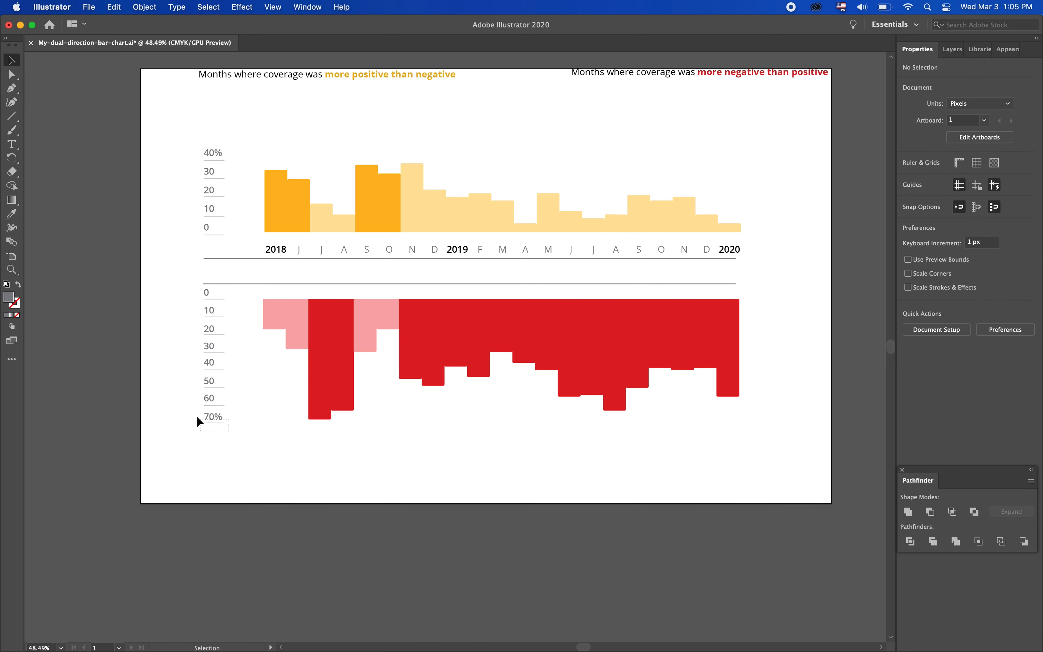
{"action": "left_click_drag", "start_coordinate": [198, 417], "coordinate": [195, 409]}
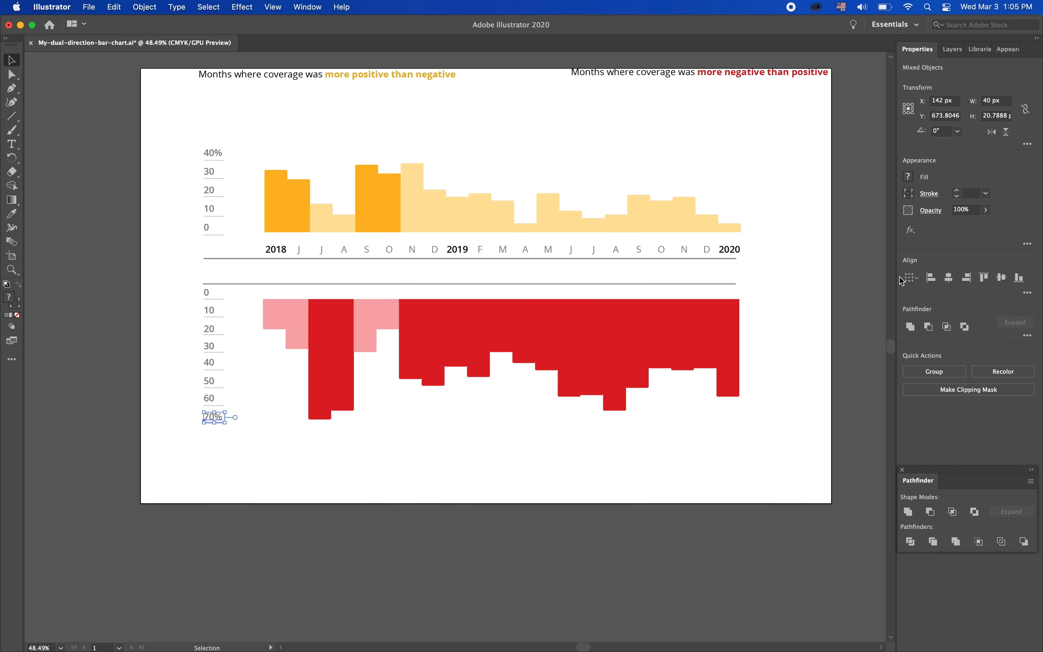
{"action": "left_click", "coordinate": [912, 277]}
{"action": "left_click", "coordinate": [926, 299]}
{"action": "left_click", "coordinate": [1028, 292]}
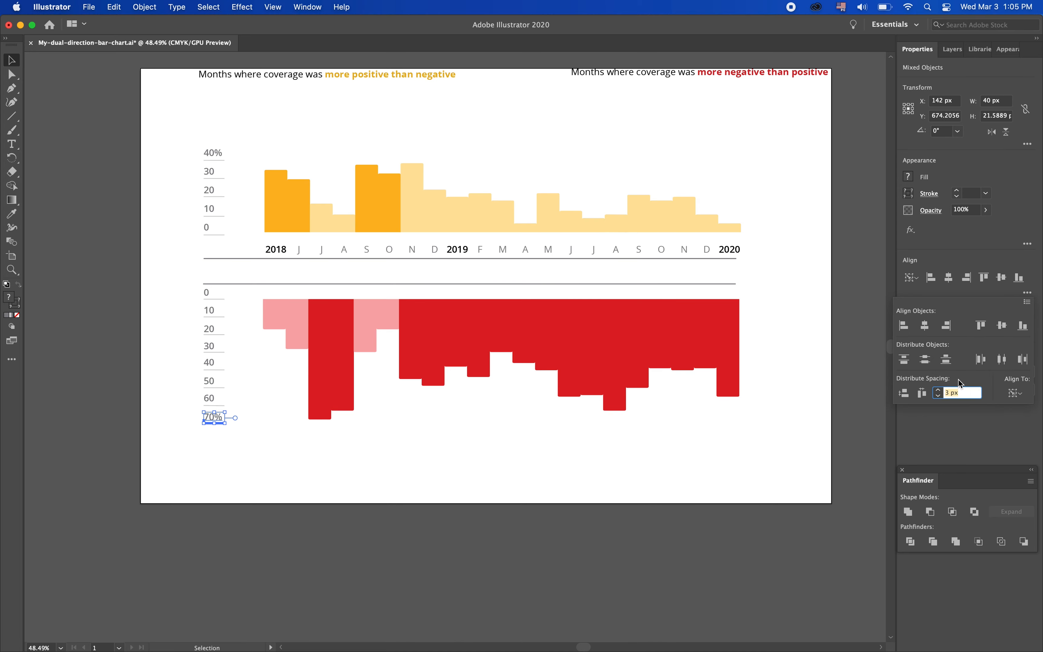
{"action": "left_click", "coordinate": [906, 394]}
{"action": "left_click", "coordinate": [242, 424]}
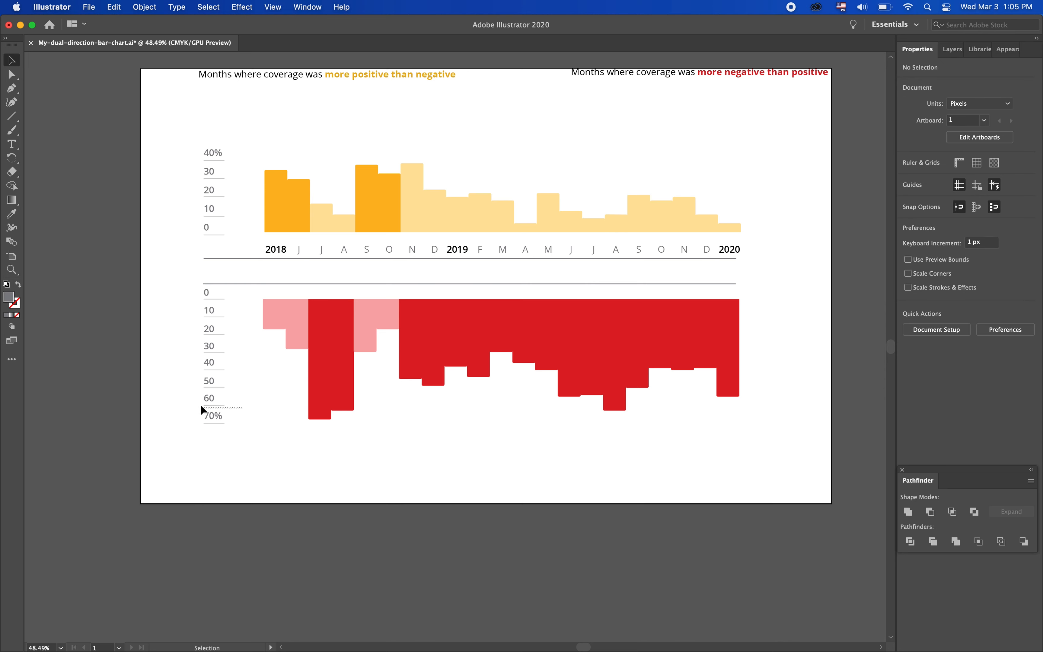
Set 3 px vertical spacing between the lower axis's 60 label and its tick, using the tick as key object.
{"action": "left_click_drag", "start_coordinate": [242, 392], "coordinate": [203, 408]}
{"action": "left_click", "coordinate": [914, 280]}
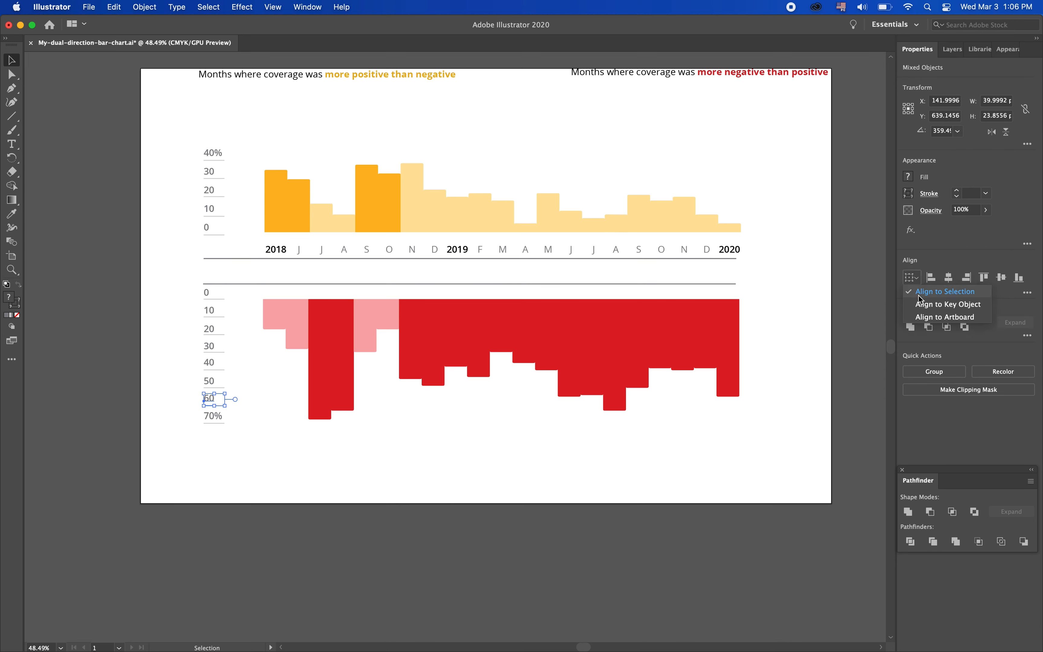
{"action": "left_click", "coordinate": [927, 305]}
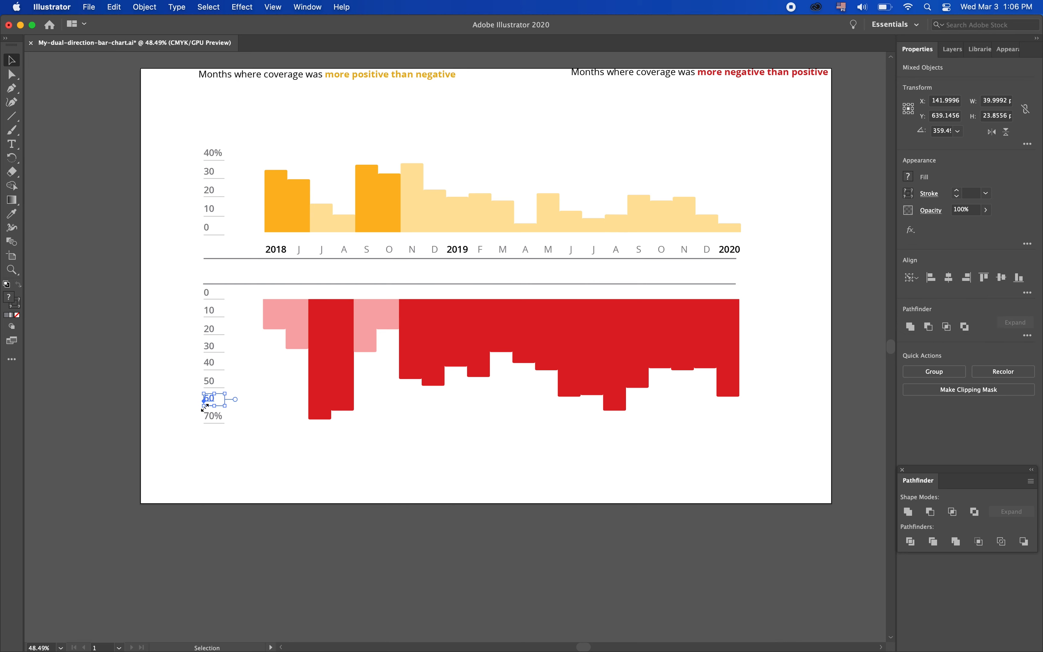
{"action": "left_click", "coordinate": [207, 406]}
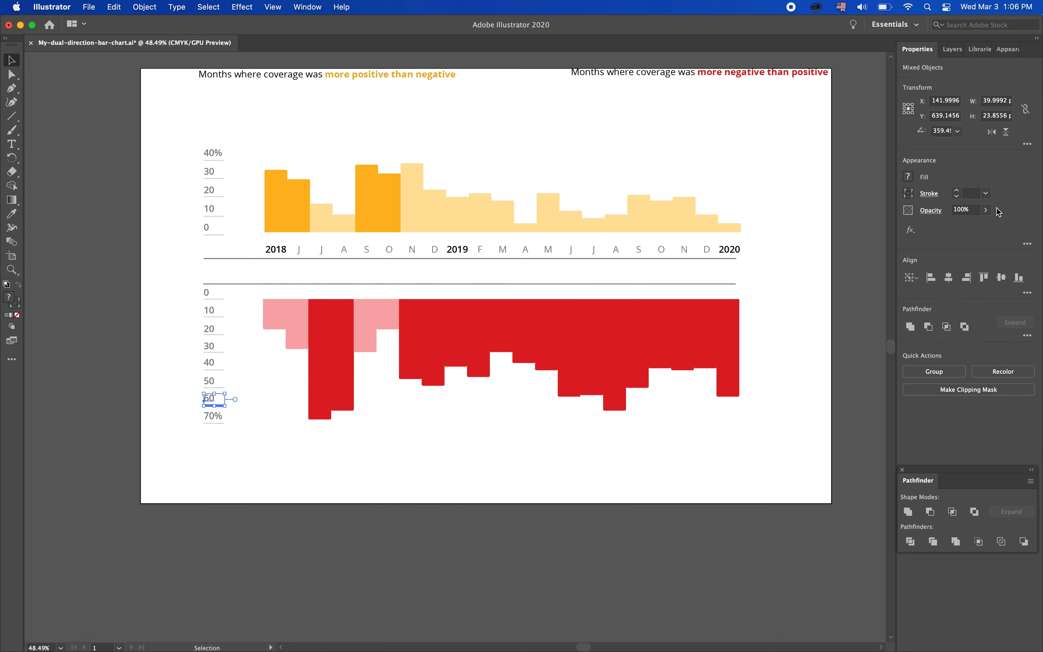
{"action": "left_click", "coordinate": [1029, 296]}
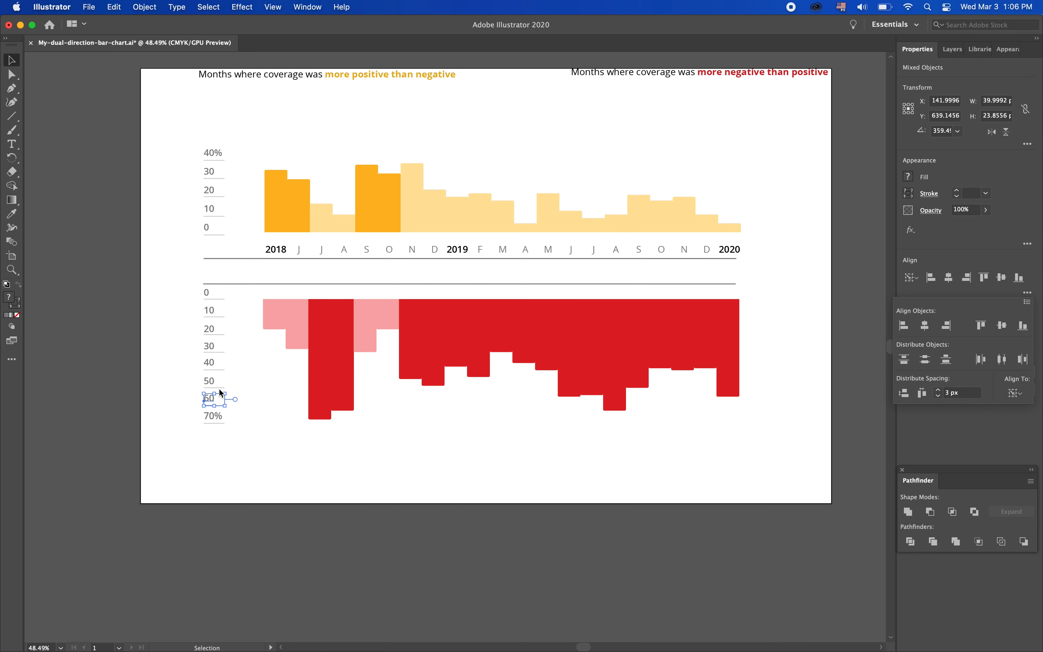
{"action": "left_click", "coordinate": [220, 392]}
Set 3 px vertical spacing between the lower axis's 50 label and its tick, aligning to a key object.
{"action": "left_click_drag", "start_coordinate": [235, 390], "coordinate": [190, 382]}
{"action": "left_click", "coordinate": [912, 277]}
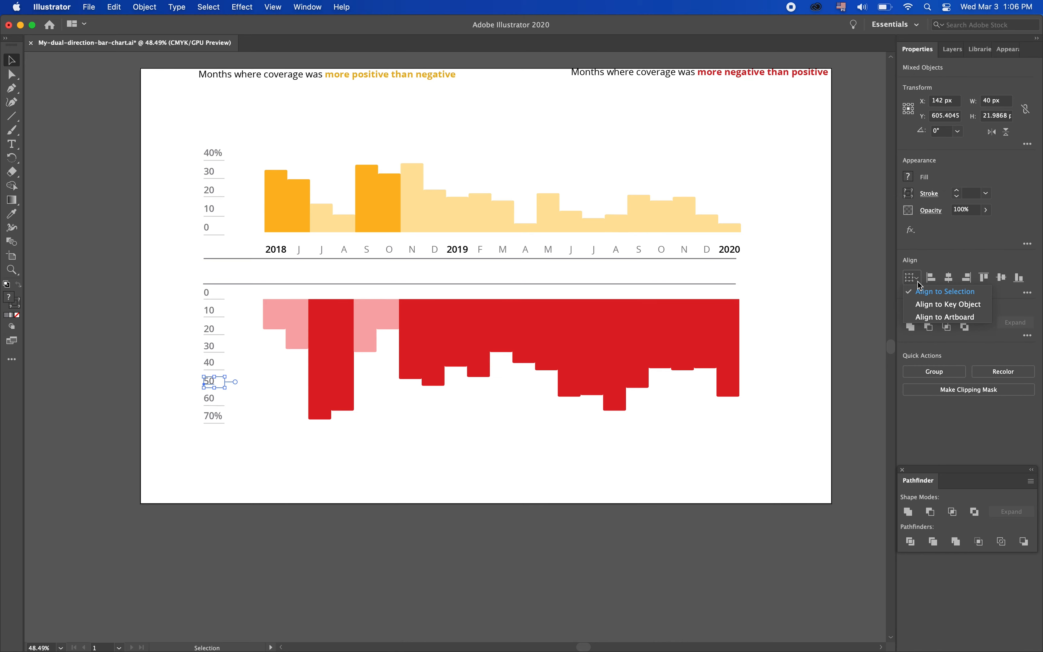
{"action": "left_click", "coordinate": [921, 301]}
{"action": "left_click", "coordinate": [1028, 293]}
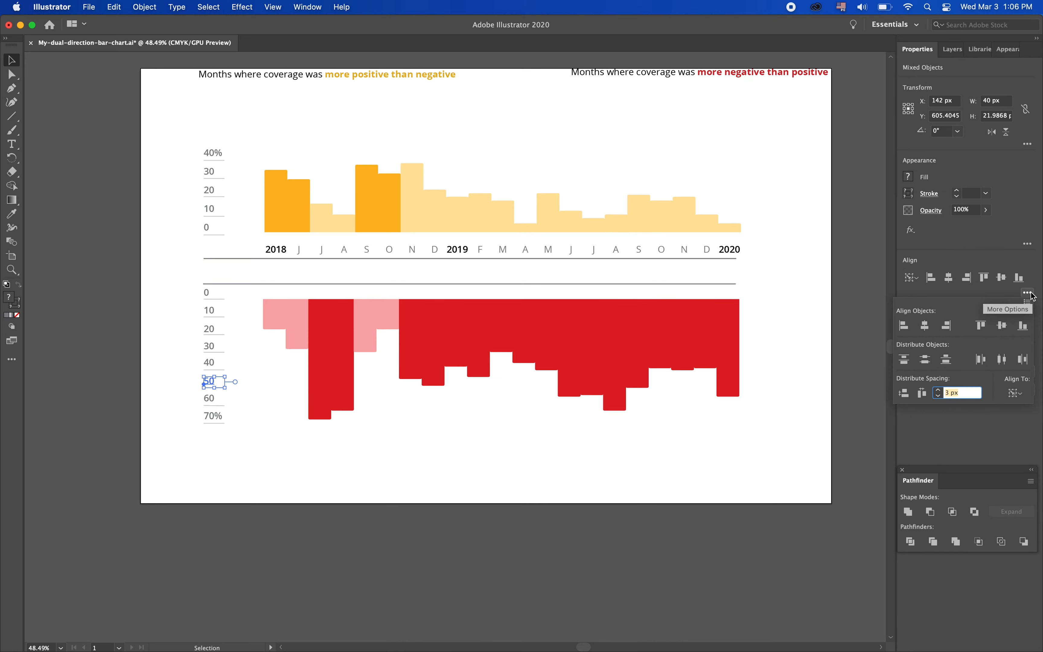
{"action": "left_click", "coordinate": [1017, 393]}
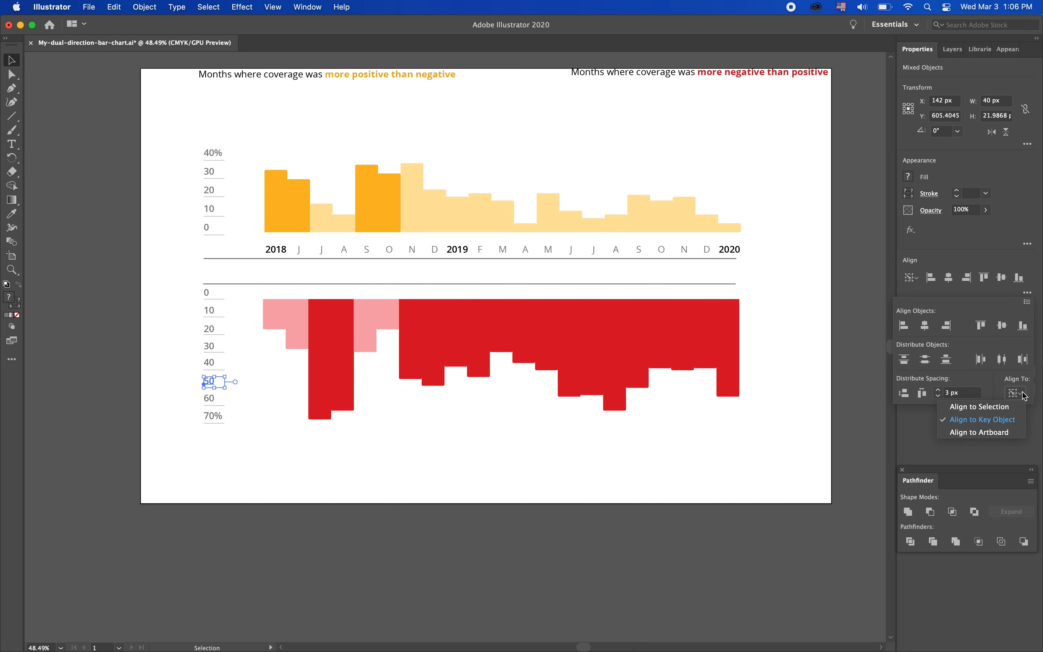
{"action": "left_click", "coordinate": [978, 435]}
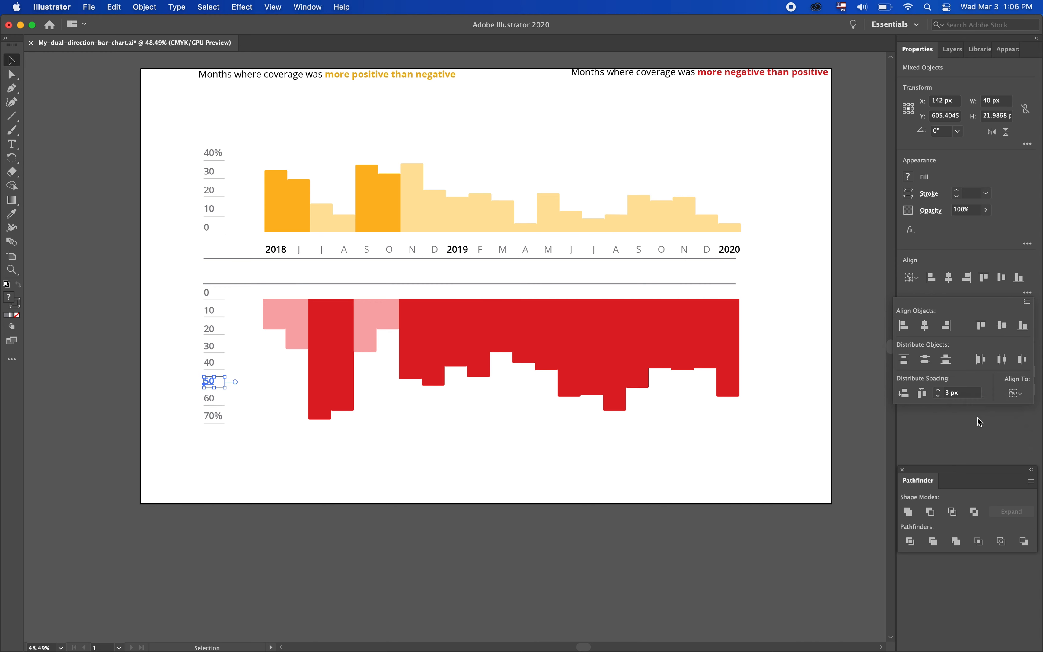
{"action": "left_click", "coordinate": [211, 392]}
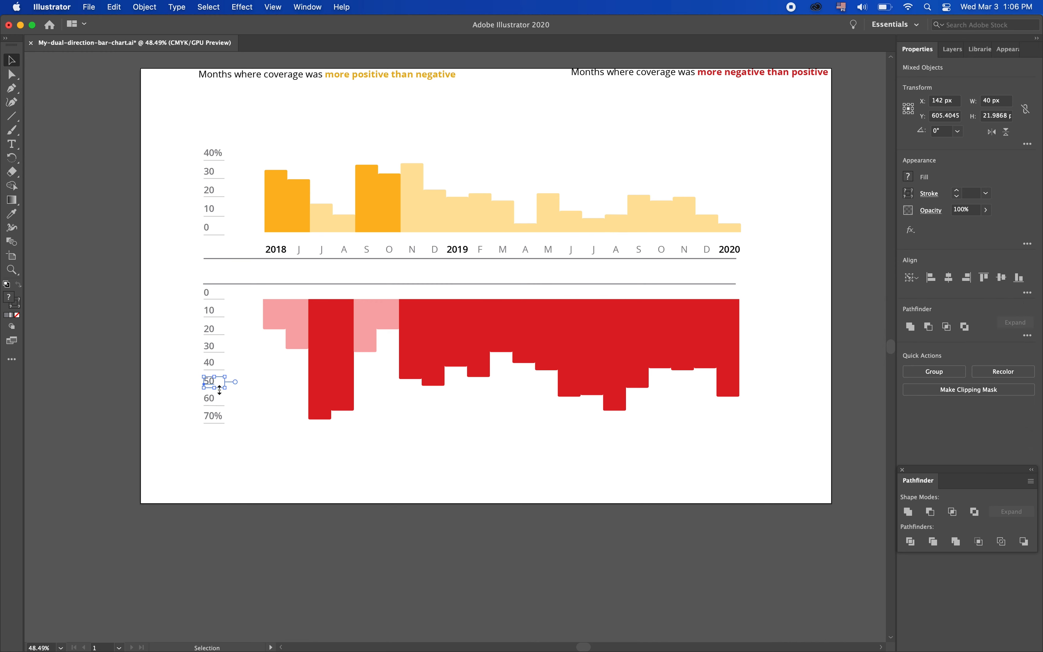
{"action": "left_click", "coordinate": [239, 365]}
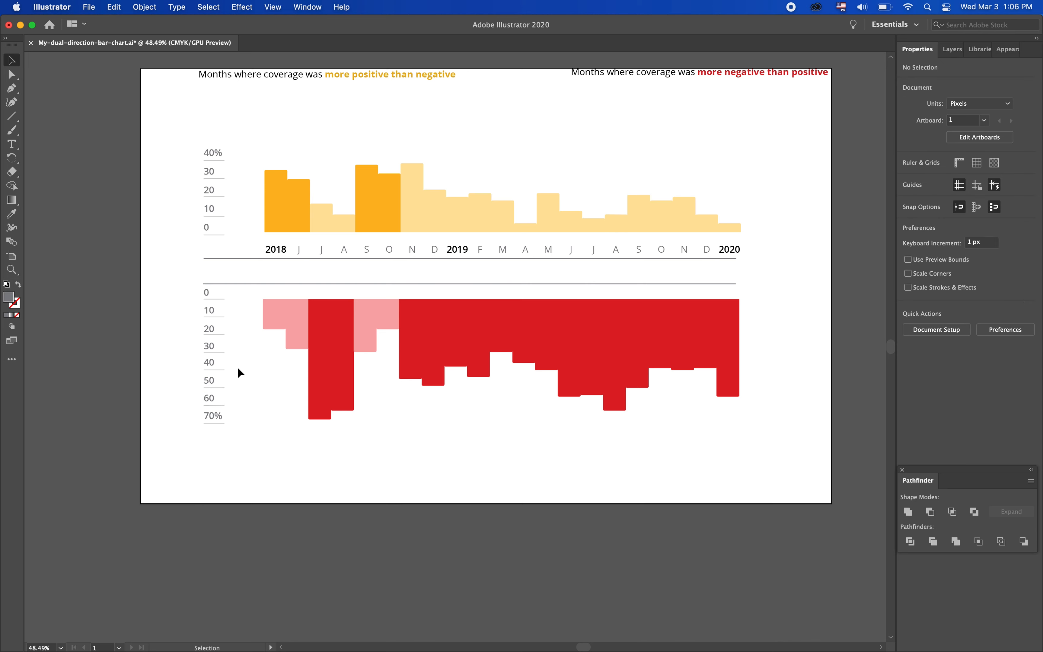
Set 3 px vertical spacing between the lower axis's 40 label and its tick, aligning to a key object.
{"action": "left_click", "coordinate": [209, 363]}
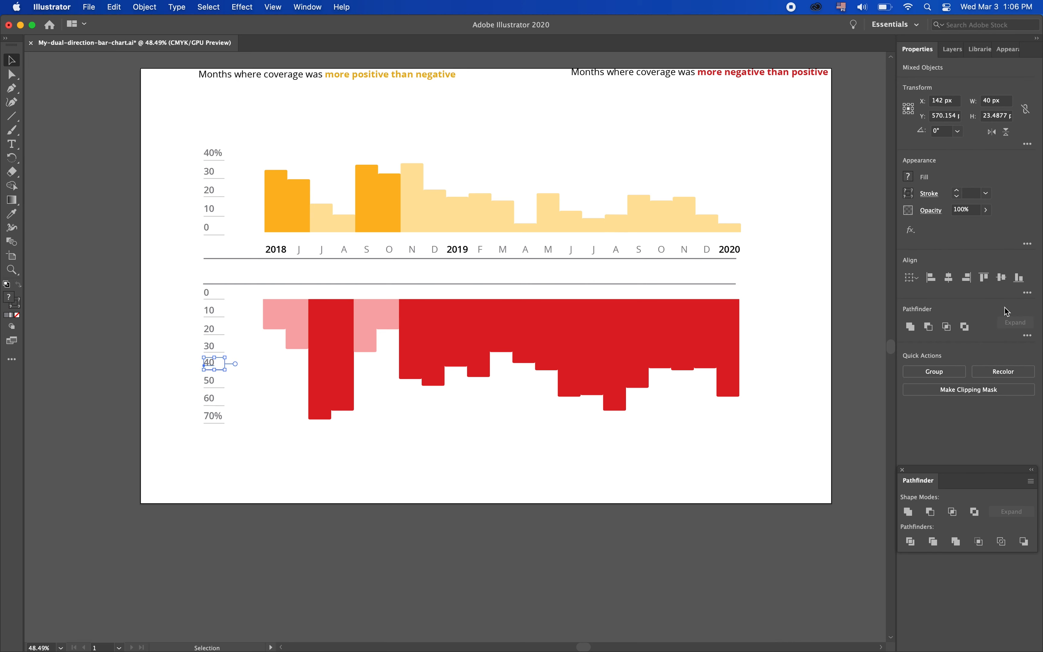
{"action": "left_click", "coordinate": [912, 278]}
{"action": "left_click", "coordinate": [931, 305]}
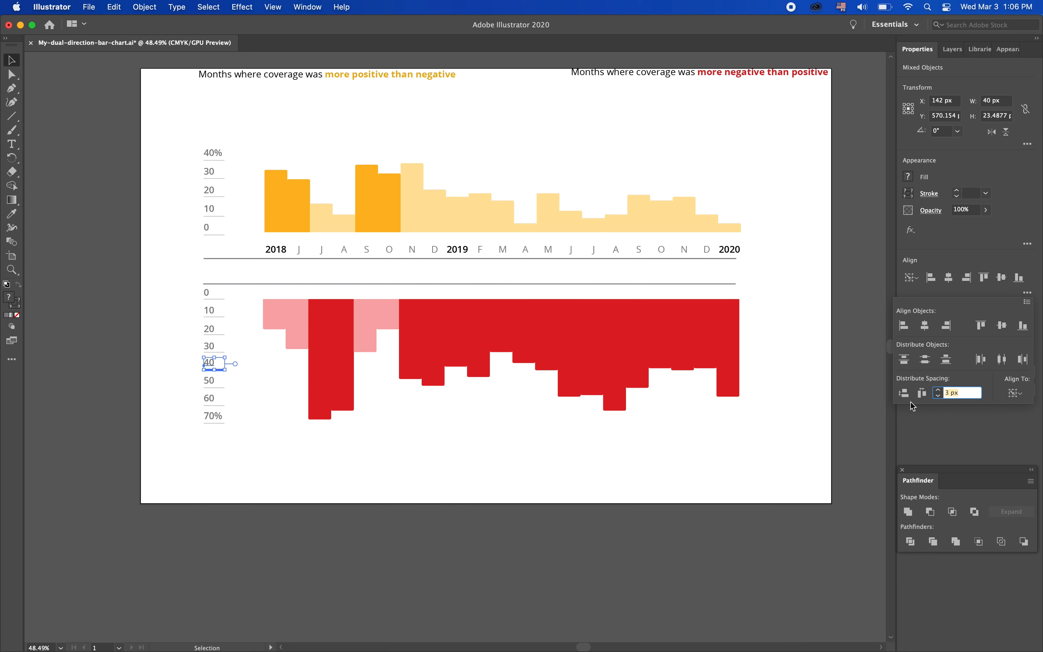
{"action": "left_click", "coordinate": [209, 360]}
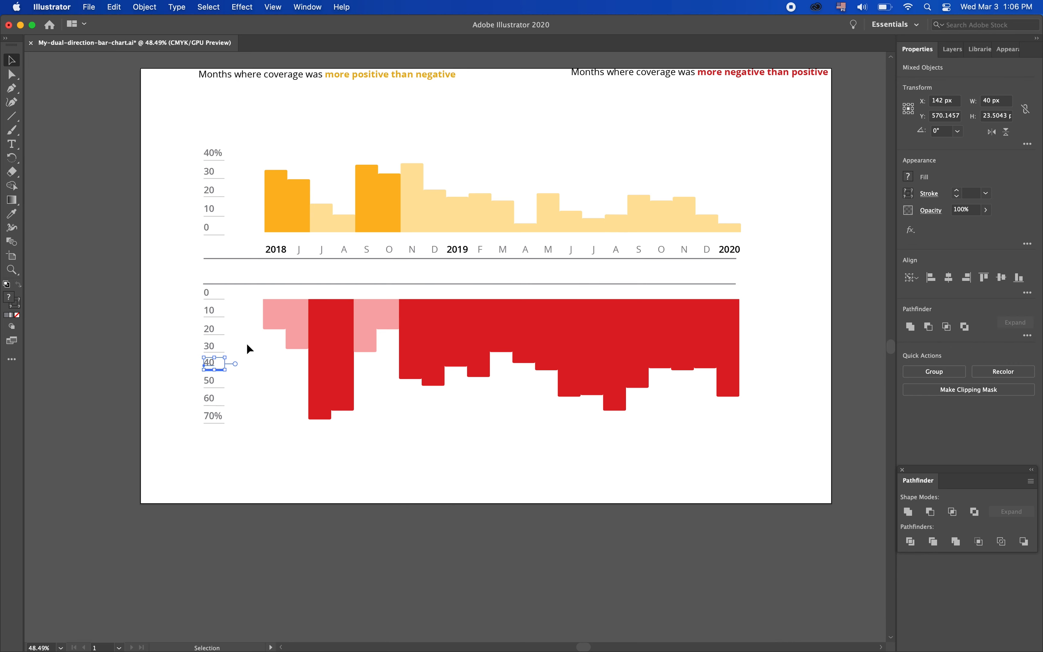
{"action": "left_click", "coordinate": [234, 352]}
Set 3 px vertical spacing between the lower axis's 30 label and its tick, aligning to a key object.
{"action": "left_click_drag", "start_coordinate": [195, 354], "coordinate": [192, 345]}
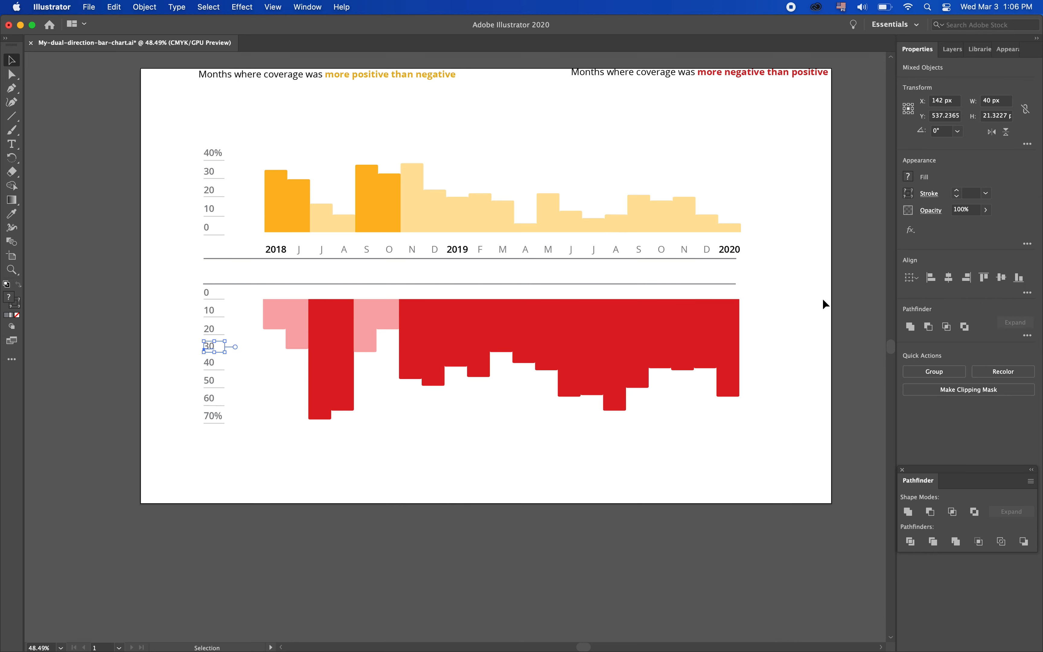
{"action": "left_click", "coordinate": [912, 278]}
{"action": "left_click", "coordinate": [913, 305]}
{"action": "left_click", "coordinate": [1028, 293]}
{"action": "left_click", "coordinate": [905, 393]}
Try to space the lower axis's 20 label 3 px from its tick as key object, and undo the distribution.
{"action": "left_click_drag", "start_coordinate": [237, 325], "coordinate": [215, 337]}
{"action": "left_click", "coordinate": [912, 278]}
{"action": "left_click", "coordinate": [917, 303]}
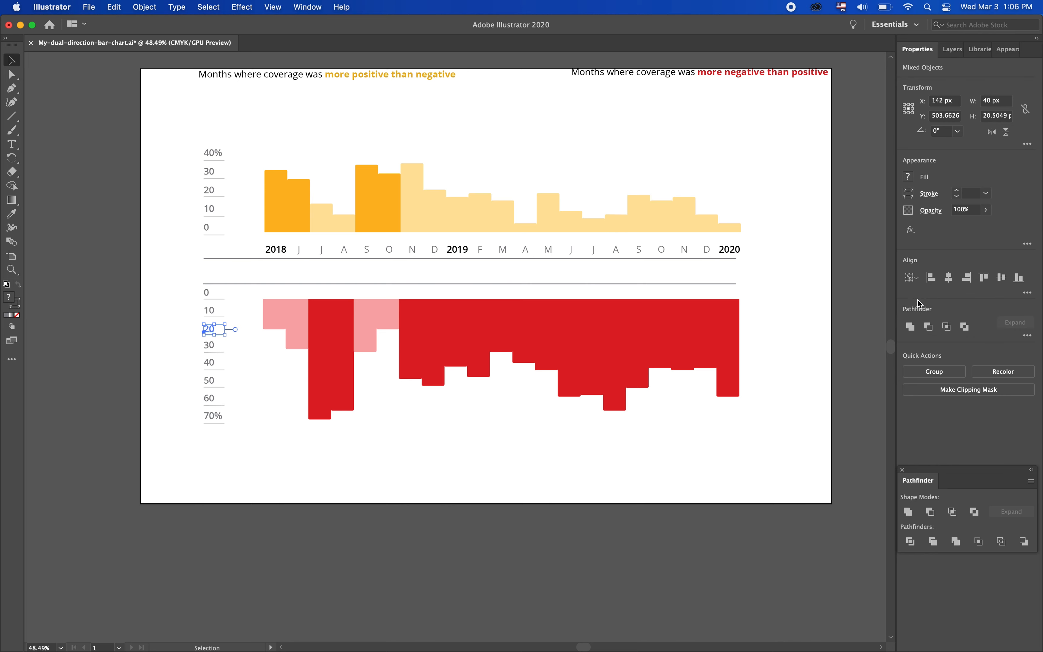
{"action": "left_click", "coordinate": [210, 335]}
{"action": "left_click", "coordinate": [1028, 292]}
{"action": "left_click", "coordinate": [904, 393]}
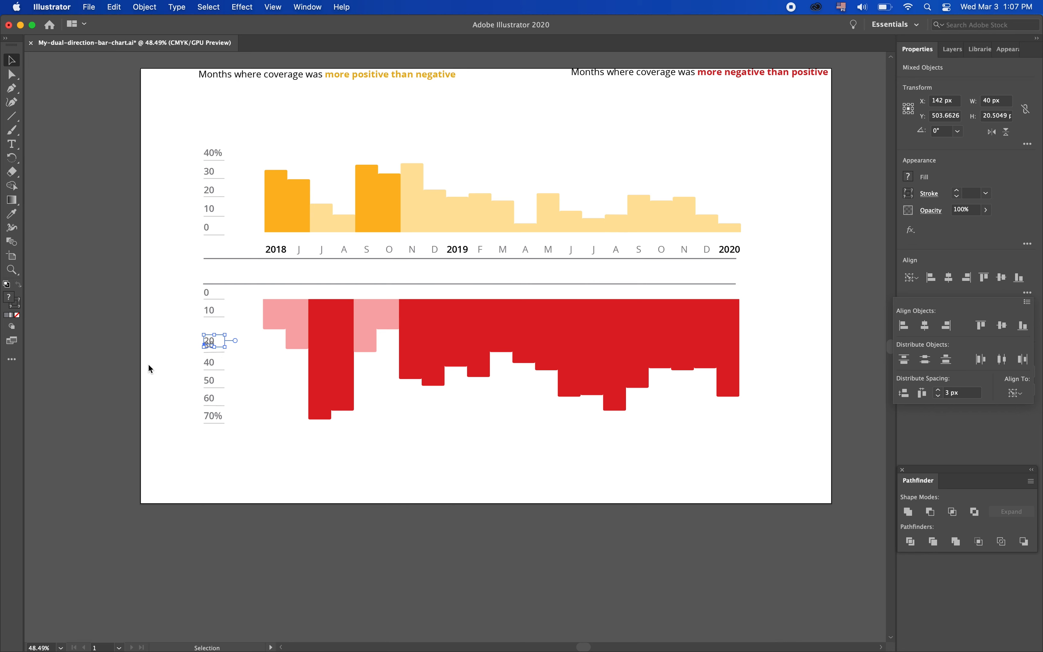
{"action": "key", "text": "super+z"}
Try again to distribute the lower axis's 20 label vertically at 3 px from its tick as key object.
{"action": "key", "text": "v"}
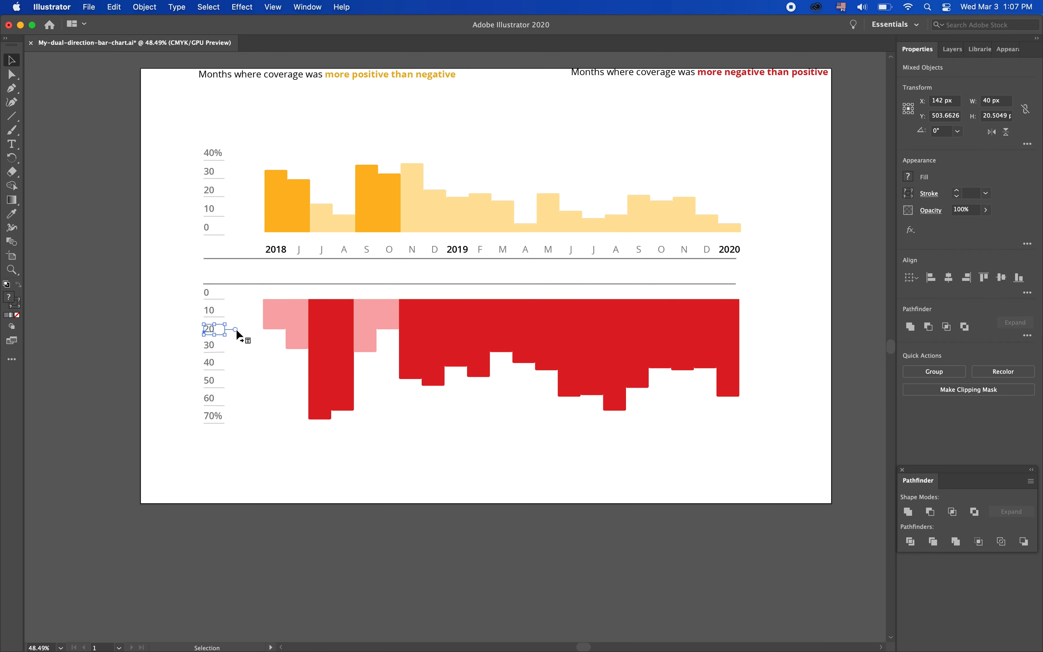
{"action": "left_click", "coordinate": [919, 279]}
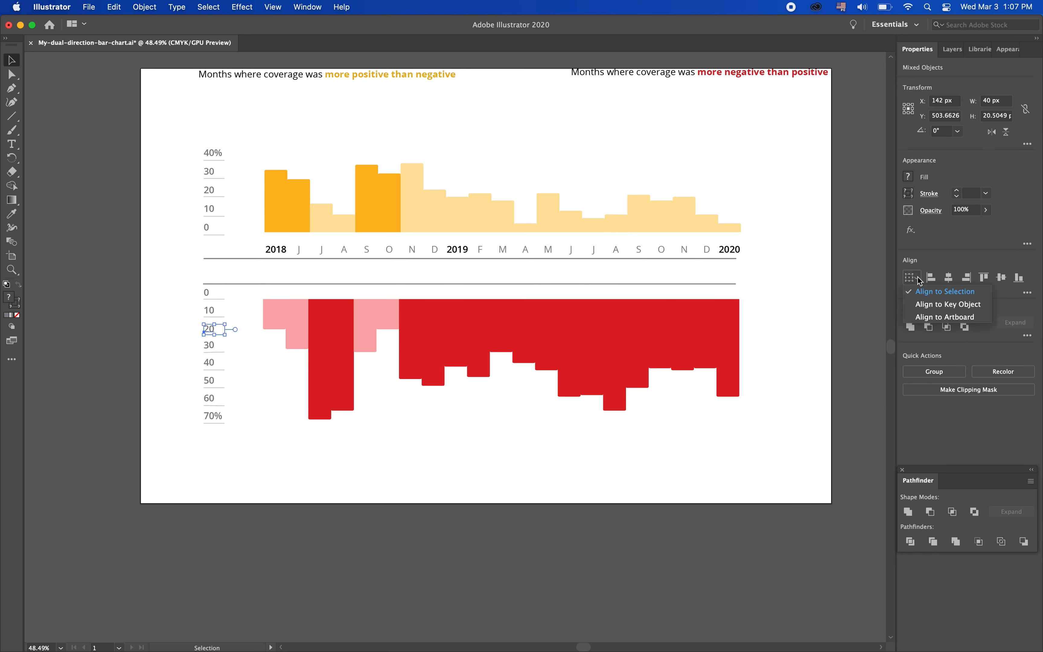
{"action": "left_click", "coordinate": [925, 306]}
{"action": "left_click", "coordinate": [1029, 293]}
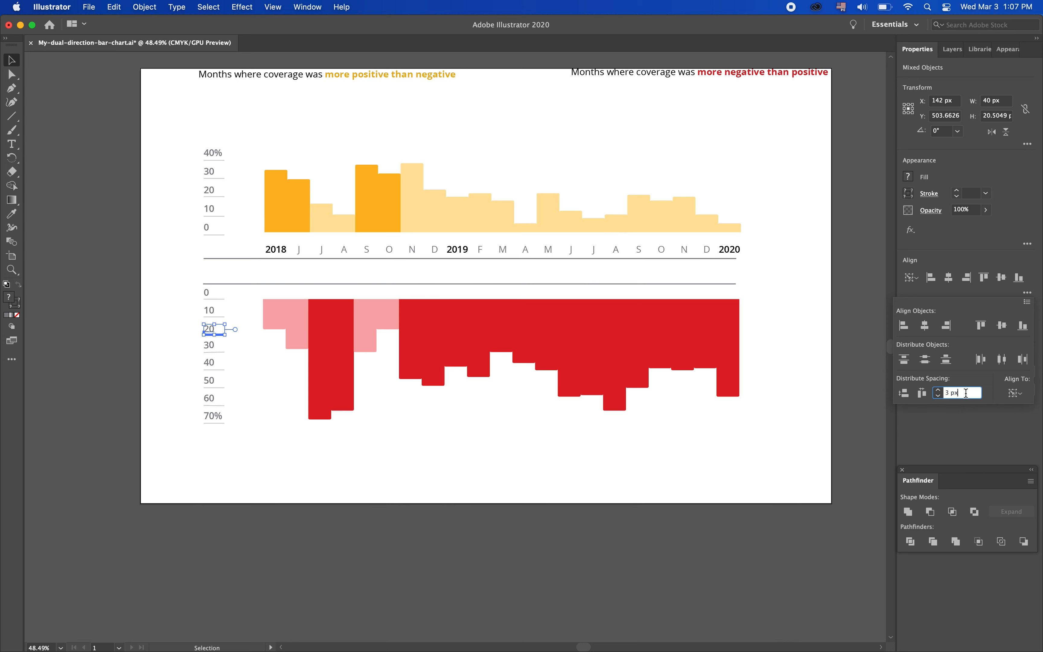
{"action": "left_click", "coordinate": [905, 393]}
{"action": "left_click", "coordinate": [164, 359]}
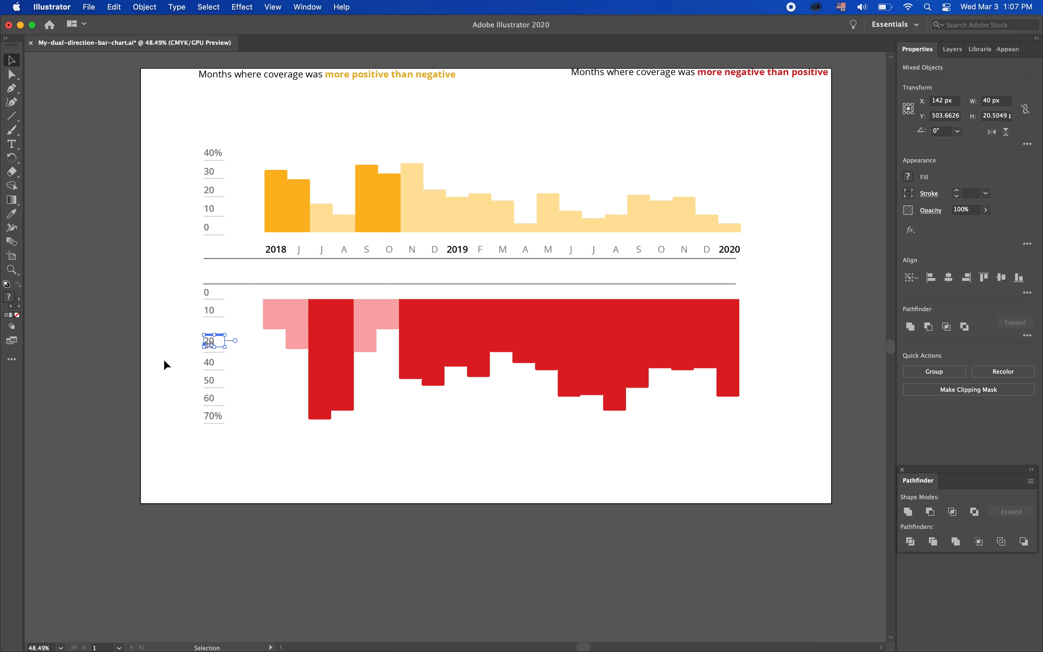
Undo the last distribution and set 3 px vertical spacing between the lower axis's 20 label and its tick, using a key object.
{"action": "left_click", "coordinate": [174, 341]}
{"action": "key", "text": "super+z"}
{"action": "left_click", "coordinate": [242, 362]}
{"action": "left_click", "coordinate": [213, 333]}
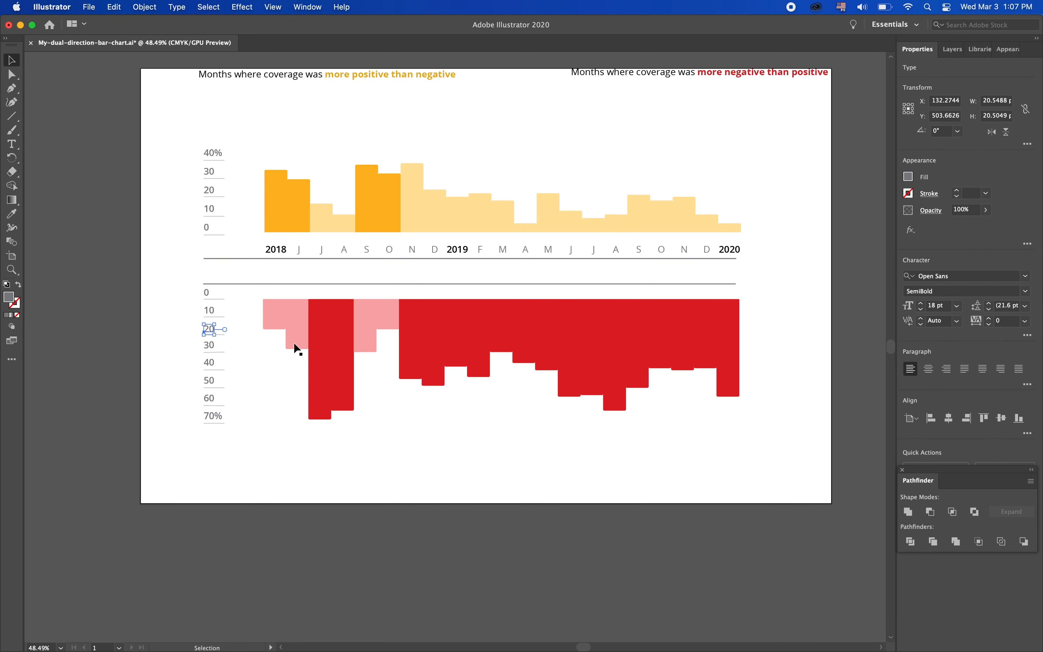
{"action": "left_click", "coordinate": [223, 335], "text": "shift"}
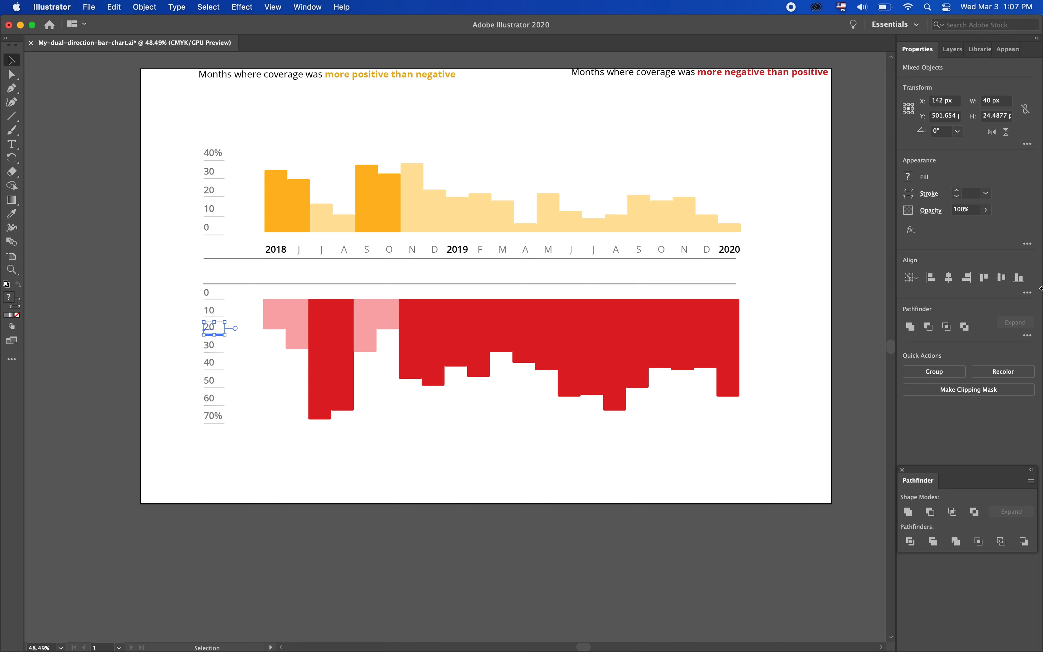
{"action": "left_click", "coordinate": [1028, 293]}
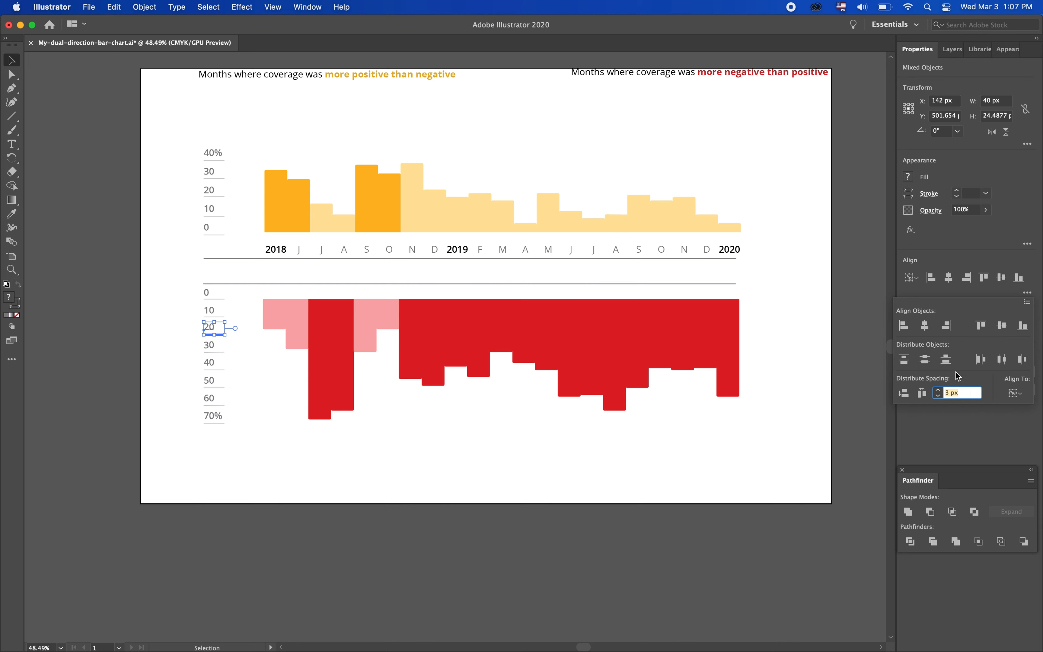
{"action": "left_click", "coordinate": [905, 393]}
{"action": "left_click", "coordinate": [156, 324]}
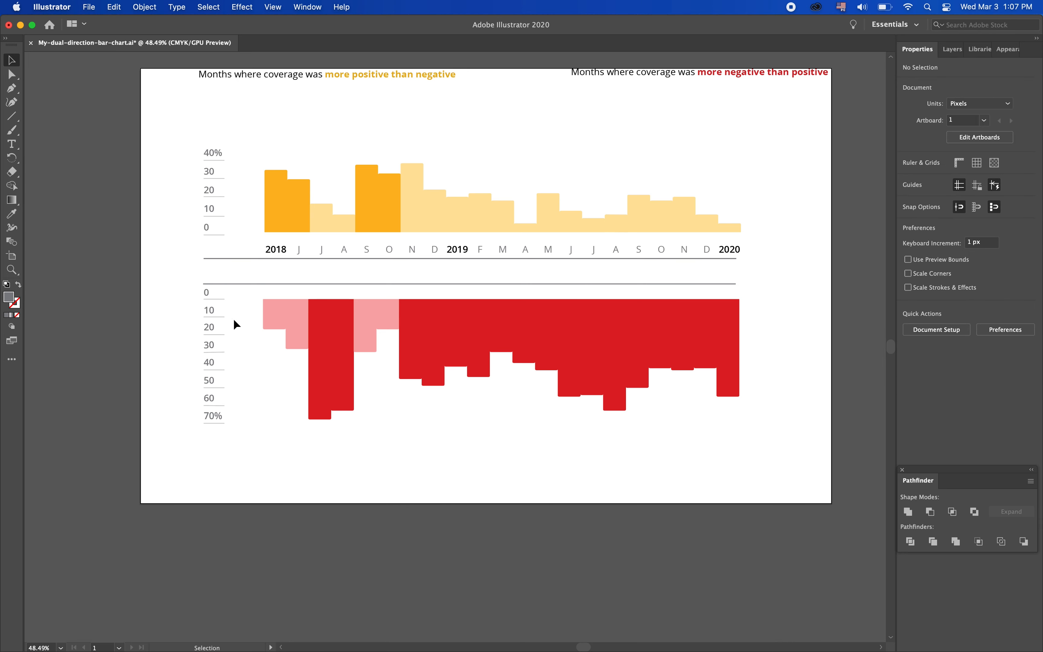
Set 3 px vertical spacing between the lower axis's 10 label and its tick, aligning to a key object.
{"action": "left_click_drag", "start_coordinate": [190, 304], "coordinate": [229, 314]}
{"action": "left_click", "coordinate": [914, 277]}
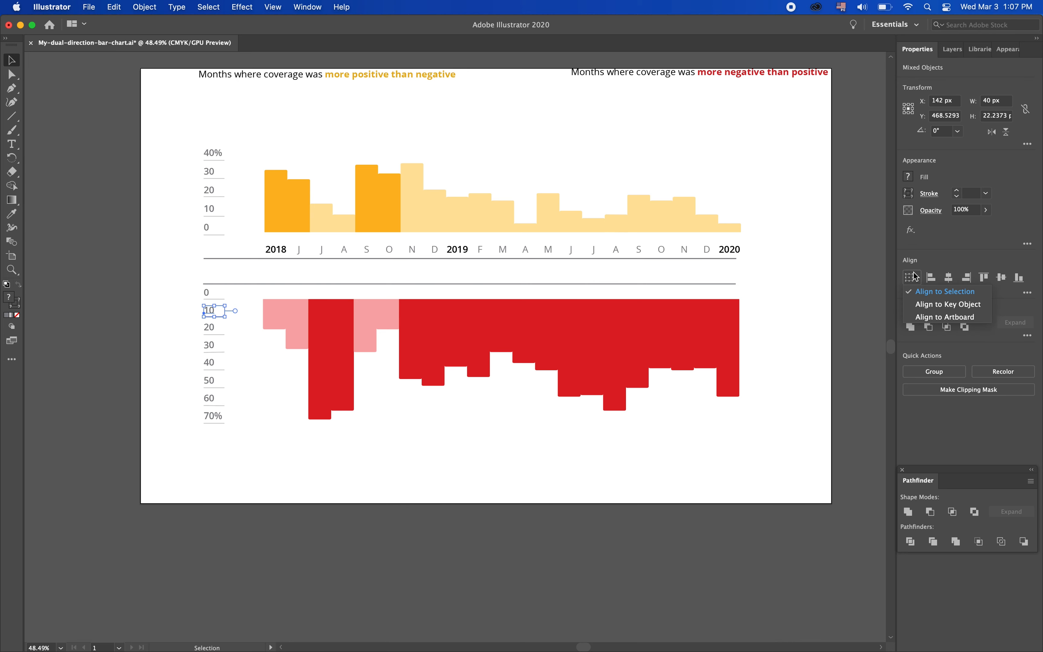
{"action": "left_click", "coordinate": [926, 304]}
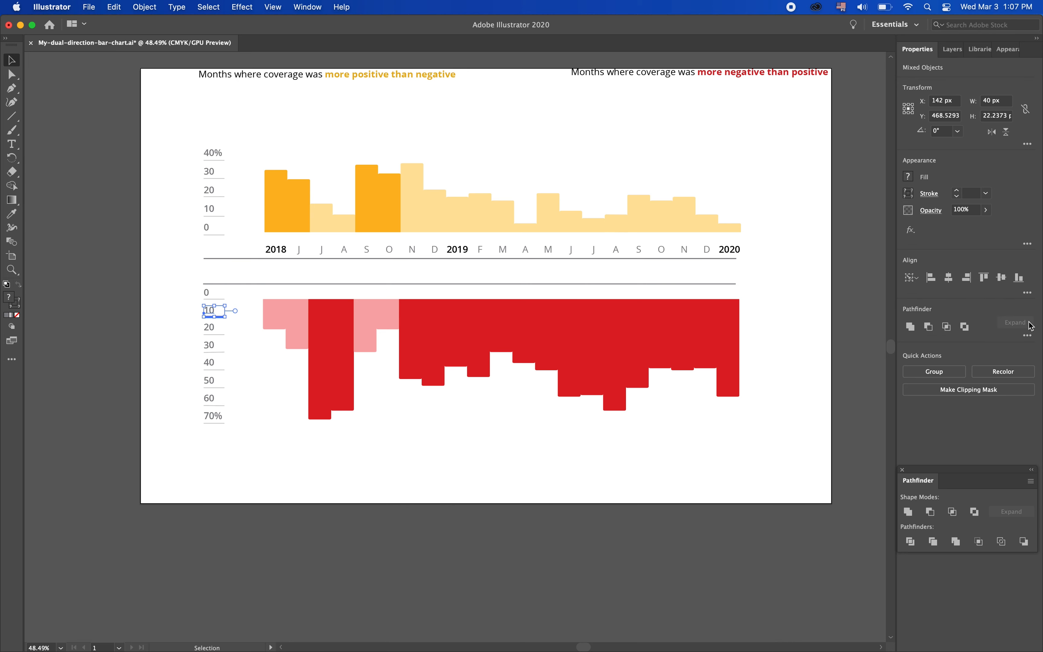
{"action": "left_click", "coordinate": [1029, 293]}
{"action": "left_click", "coordinate": [905, 393]}
Set 3 px vertical spacing between the lower axis's 0 label and its tick, aligning to a key object.
{"action": "left_click_drag", "start_coordinate": [190, 289], "coordinate": [222, 301]}
{"action": "left_click", "coordinate": [913, 278]}
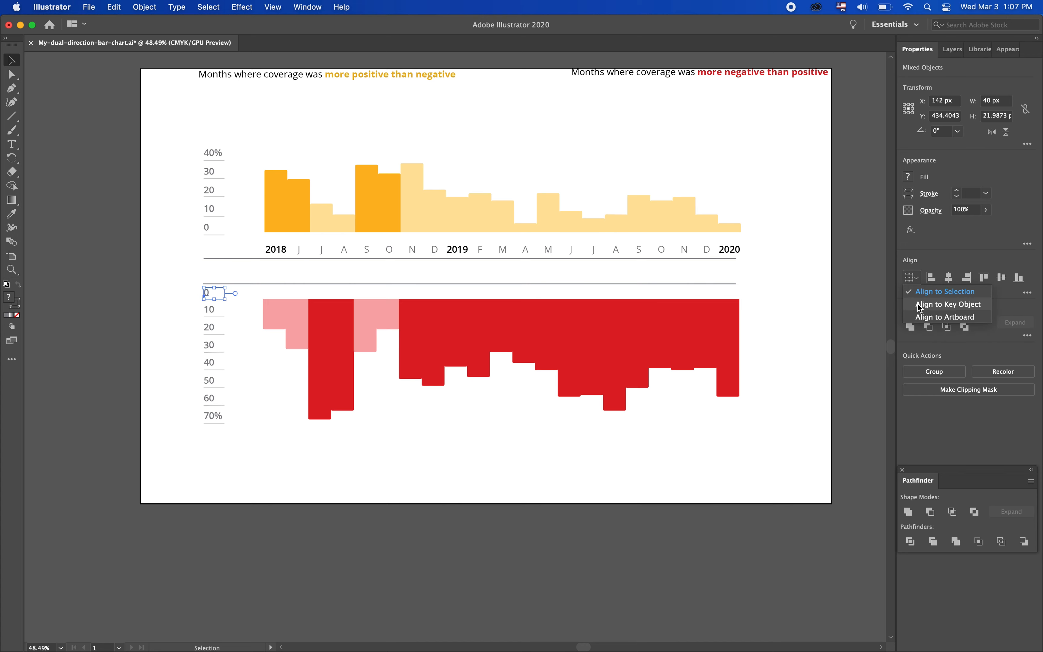
{"action": "left_click", "coordinate": [927, 305]}
{"action": "left_click", "coordinate": [1025, 294]}
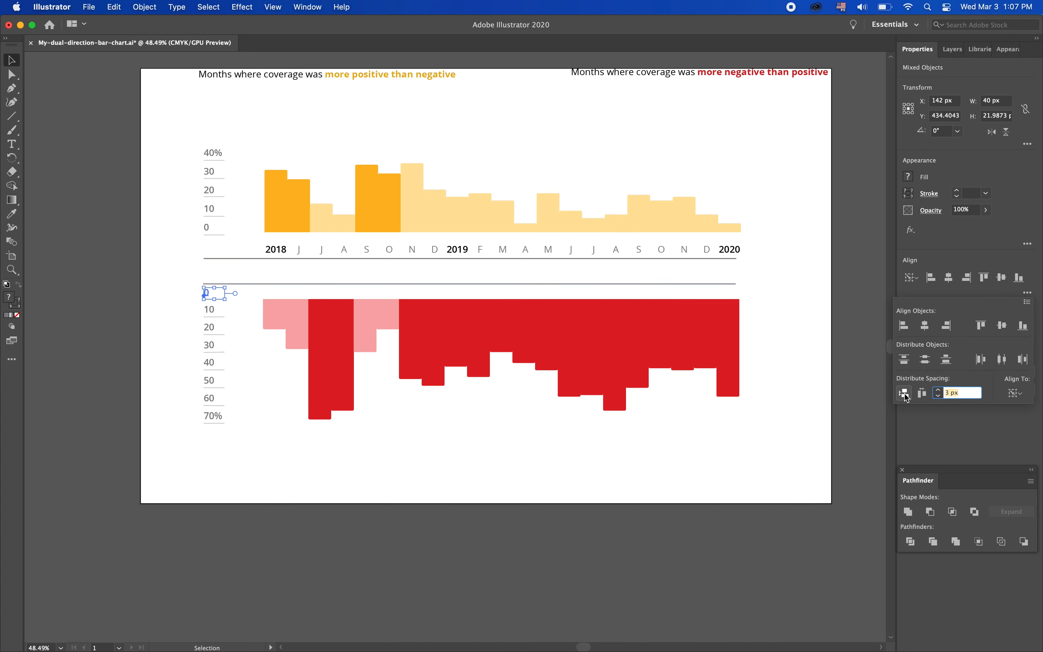
{"action": "left_click", "coordinate": [218, 300]}
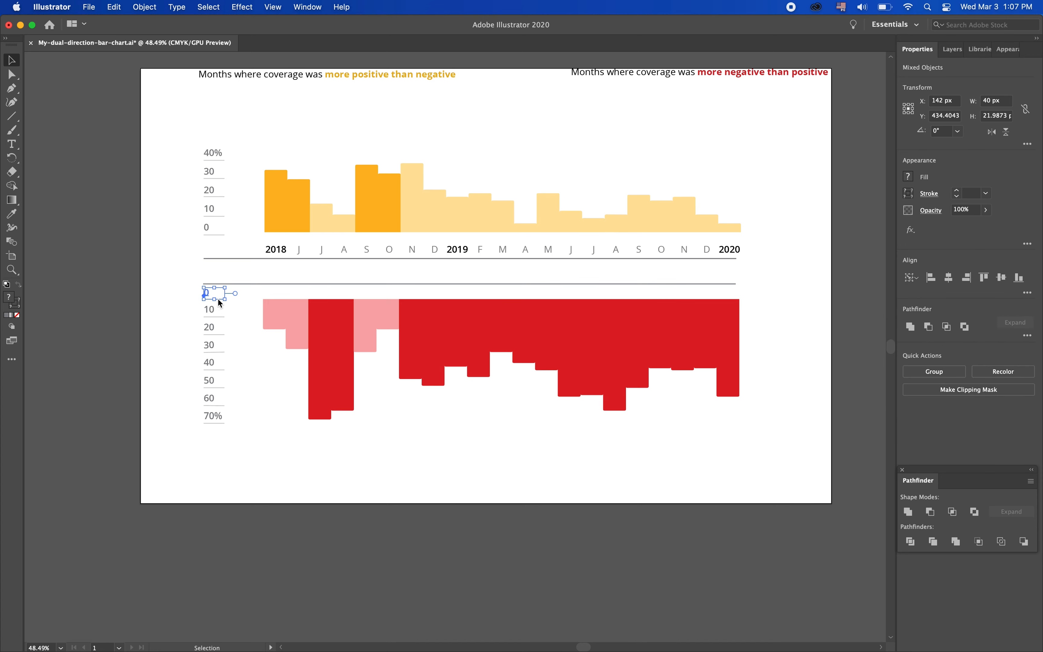
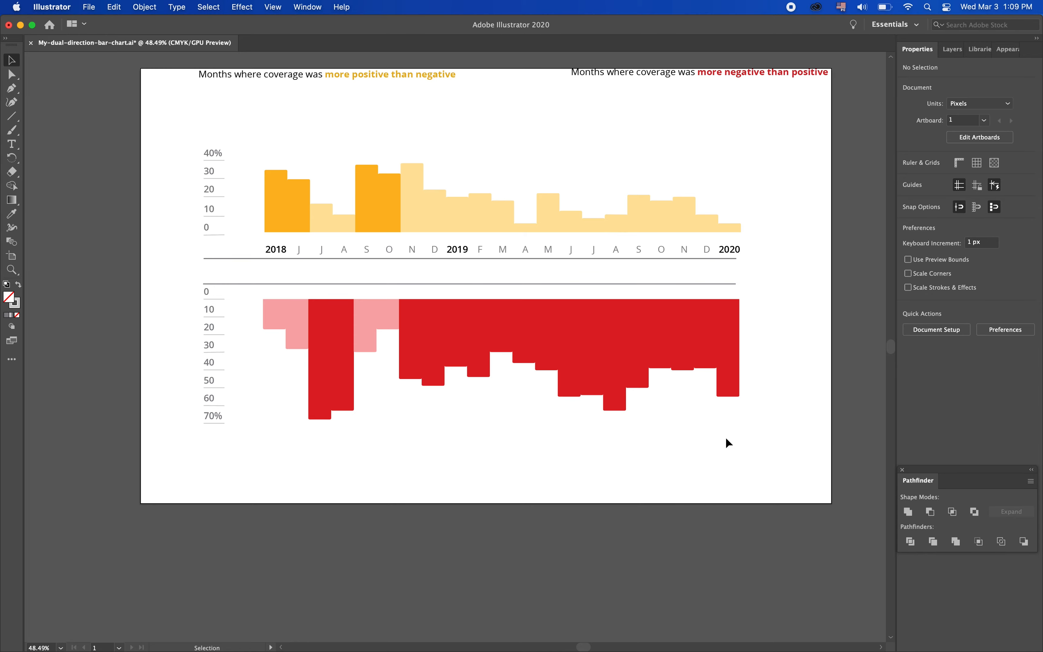
Move all the lower chart's bars left until they meet the ends of the axis ticks, at X 622.24 px.
{"action": "left_click_drag", "start_coordinate": [793, 437], "coordinate": [250, 292]}
{"action": "key", "text": "ctrl+Left"}
{"action": "key", "text": "Left"}
{"action": "key", "text": "Left"}
{"action": "key", "text": "Left"}
{"action": "key", "text": "Left"}
{"action": "key", "text": "Left"}
{"action": "key", "text": "Left"}
{"action": "key", "text": "Left"}
{"action": "key", "text": "Left"}
{"action": "key", "text": "Left"}
{"action": "key", "text": "Left"}
{"action": "key", "text": "Left"}
{"action": "key", "text": "Left"}
{"action": "key", "text": "Left"}
{"action": "key", "text": "Left"}
{"action": "key", "text": "Left"}
{"action": "key", "text": "Left"}
{"action": "key", "text": "Left"}
{"action": "key", "text": "Left"}
{"action": "key", "text": "Left"}
{"action": "key", "text": "Left"}
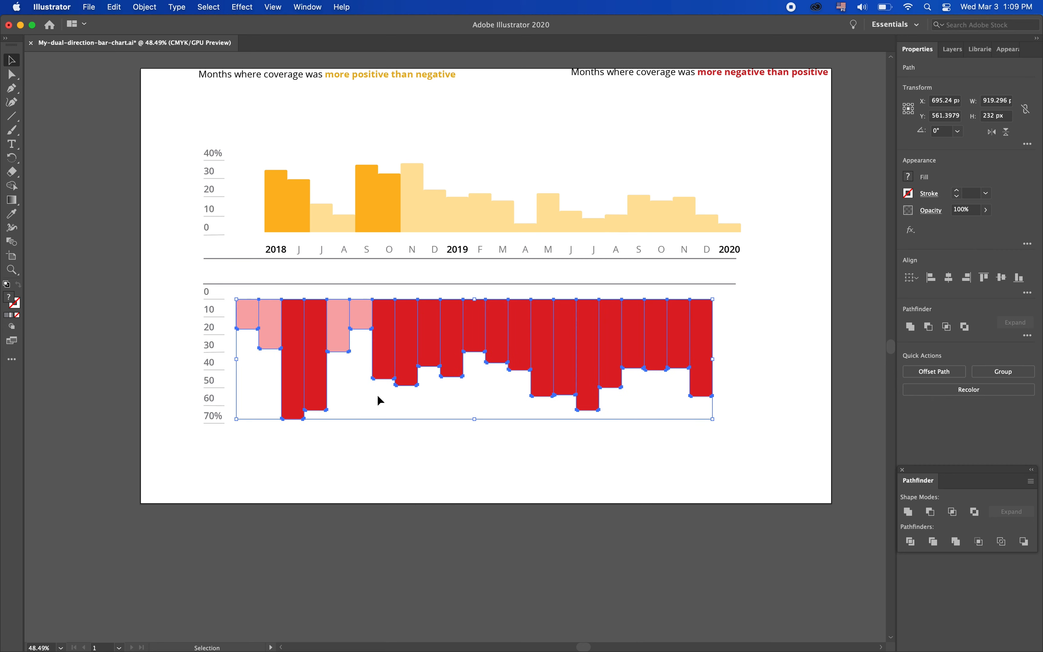
{"action": "key", "text": "Left"}
{"action": "key", "text": "Left"}
{"action": "key", "text": "Left"}
{"action": "key", "text": "Left"}
{"action": "key", "text": "Left"}
{"action": "key", "text": "Left"}
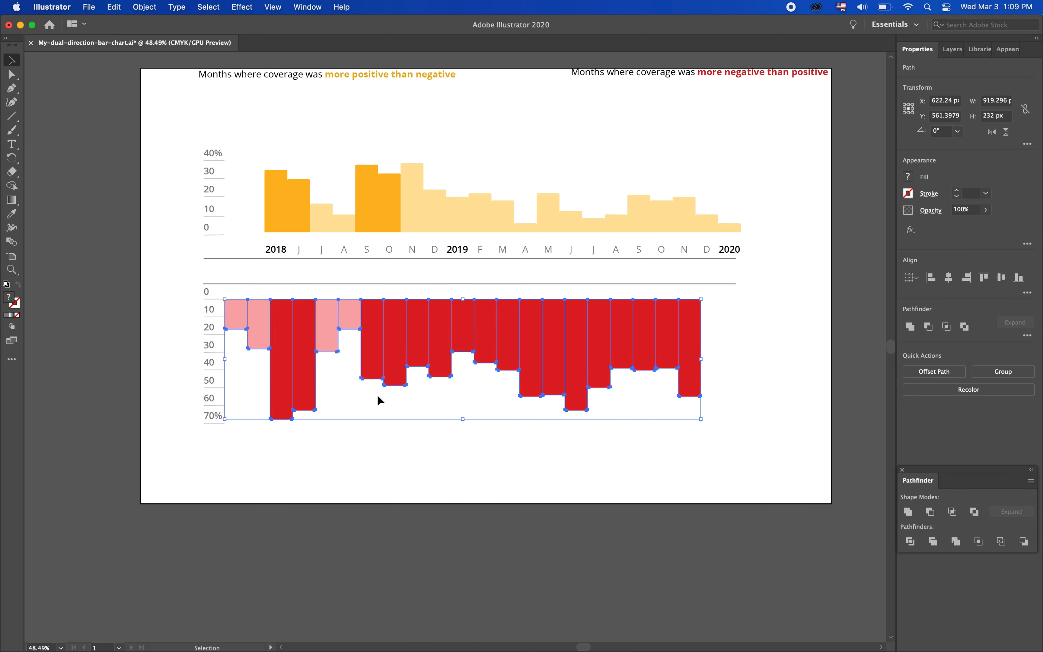
{"action": "left_click", "coordinate": [174, 405]}
Move the upper chart's bars and the month labels left to line up with the lower chart's bars.
{"action": "left_click_drag", "start_coordinate": [761, 258], "coordinate": [239, 150]}
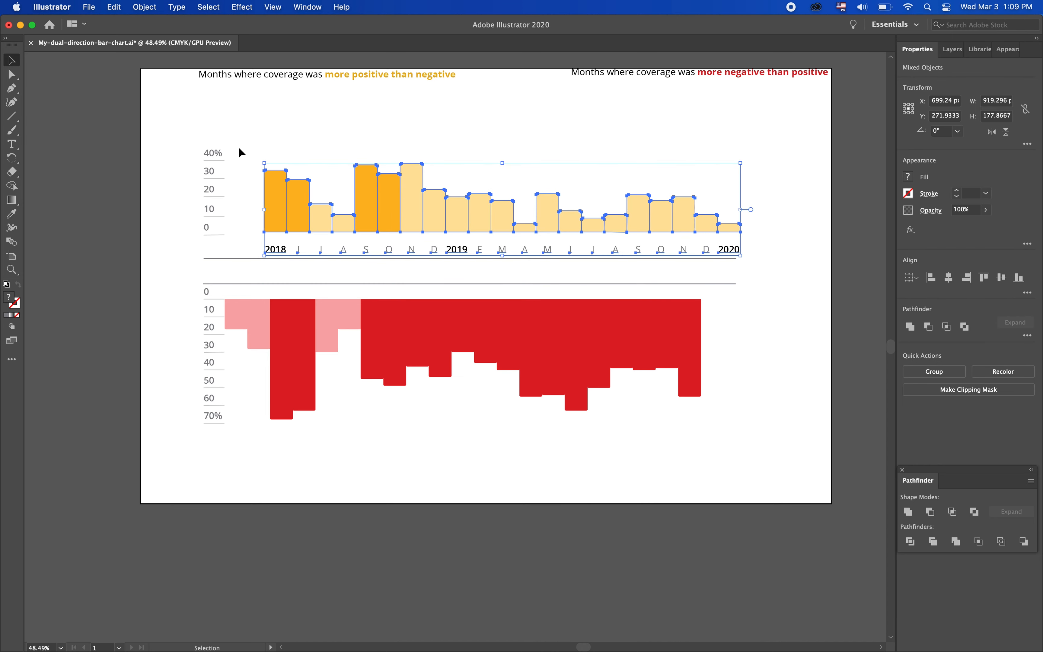
{"action": "key", "text": "Left"}
{"action": "key", "text": "Left"}
{"action": "key", "text": "Left"}
{"action": "key", "text": "Left"}
{"action": "key", "text": "Left"}
{"action": "key", "text": "Left"}
{"action": "key", "text": "Left"}
{"action": "key", "text": "Left"}
{"action": "key", "text": "Left"}
{"action": "key", "text": "Left"}
{"action": "key", "text": "Left"}
{"action": "key", "text": "Left"}
{"action": "key", "text": "Left"}
{"action": "key", "text": "Left"}
{"action": "key", "text": "Left"}
{"action": "key", "text": "Left"}
{"action": "key", "text": "Left"}
{"action": "key", "text": "Left"}
{"action": "key", "text": "Left"}
{"action": "key", "text": "Left"}
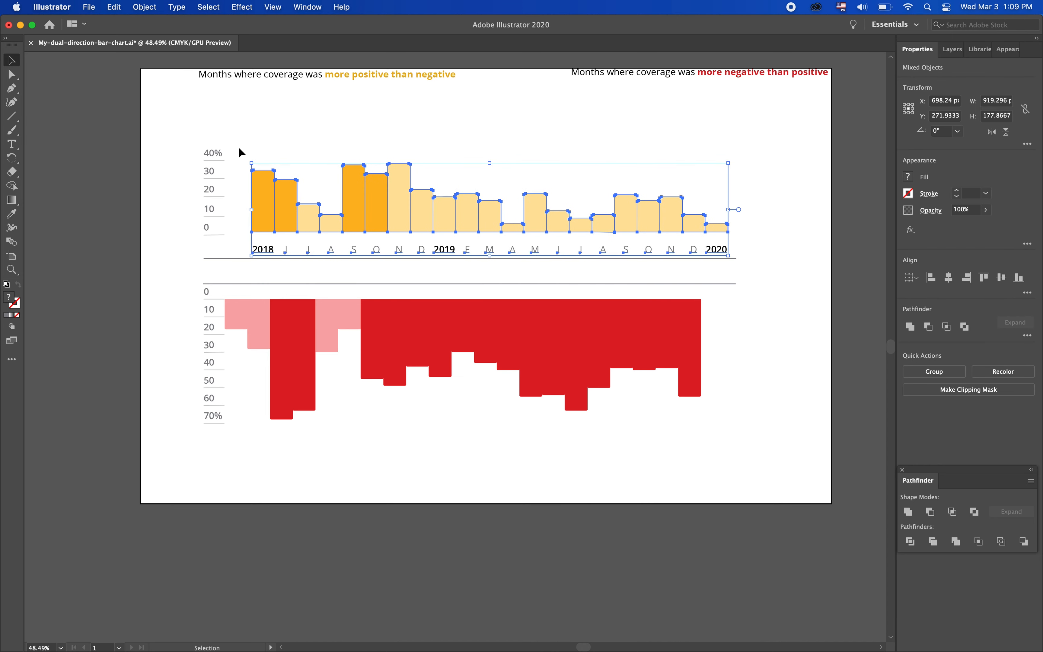
{"action": "key", "text": "Left"}
{"action": "key", "text": "Left"}
{"action": "key", "text": "Left"}
{"action": "key", "text": "Left"}
{"action": "key", "text": "Left"}
{"action": "key", "text": "Left"}
{"action": "key", "text": "Left"}
{"action": "key", "text": "Left"}
{"action": "key", "text": "Left"}
{"action": "key", "text": "Left"}
{"action": "key", "text": "Left"}
{"action": "key", "text": "Left"}
{"action": "key", "text": "Left"}
{"action": "key", "text": "Left"}
{"action": "key", "text": "Left"}
{"action": "key", "text": "Left"}
{"action": "key", "text": "Left"}
{"action": "key", "text": "Left"}
{"action": "key", "text": "Left"}
{"action": "key", "text": "Left"}
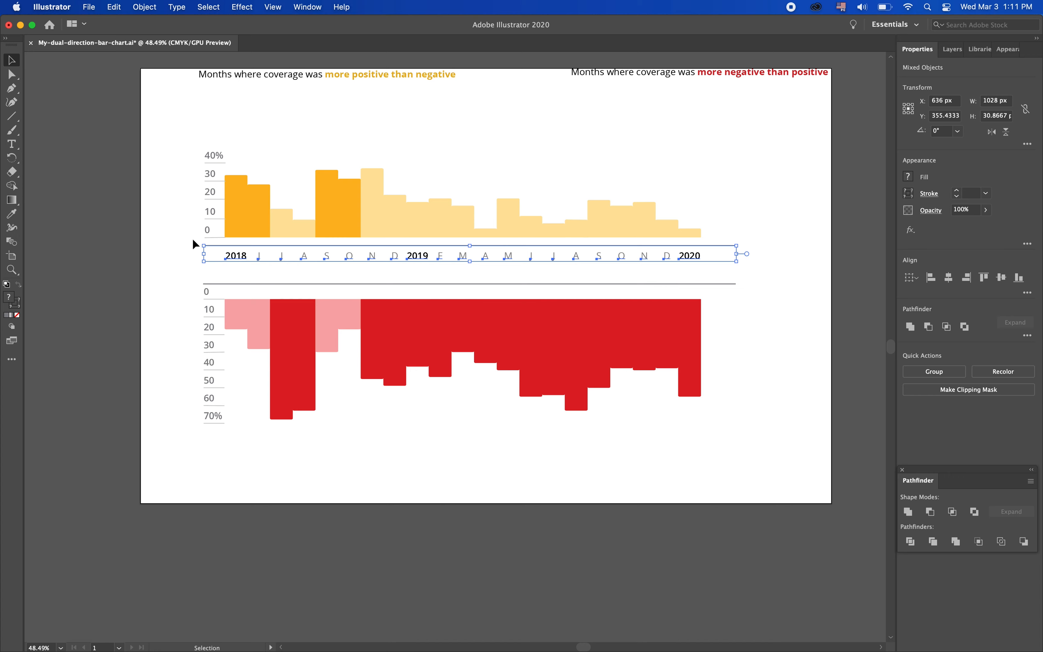
Move the month labels and the line above them down about 15 px, leaving room for a caption beneath the upper chart.
{"action": "key", "text": "Down"}
{"action": "key", "text": "Down"}
{"action": "key", "text": "Down"}
{"action": "key", "text": "Down"}
{"action": "key", "text": "Down"}
{"action": "key", "text": "Down"}
{"action": "key", "text": "Down"}
{"action": "key", "text": "Down"}
{"action": "key", "text": "Down"}
{"action": "key", "text": "Down"}
{"action": "key", "text": "Down"}
{"action": "key", "text": "Down"}
{"action": "key", "text": "Down"}
{"action": "key", "text": "Down"}
{"action": "key", "text": "Down"}
{"action": "key", "text": "Down"}
{"action": "key", "text": "Down"}
{"action": "key", "text": "Down"}
{"action": "left_click", "coordinate": [192, 239]}
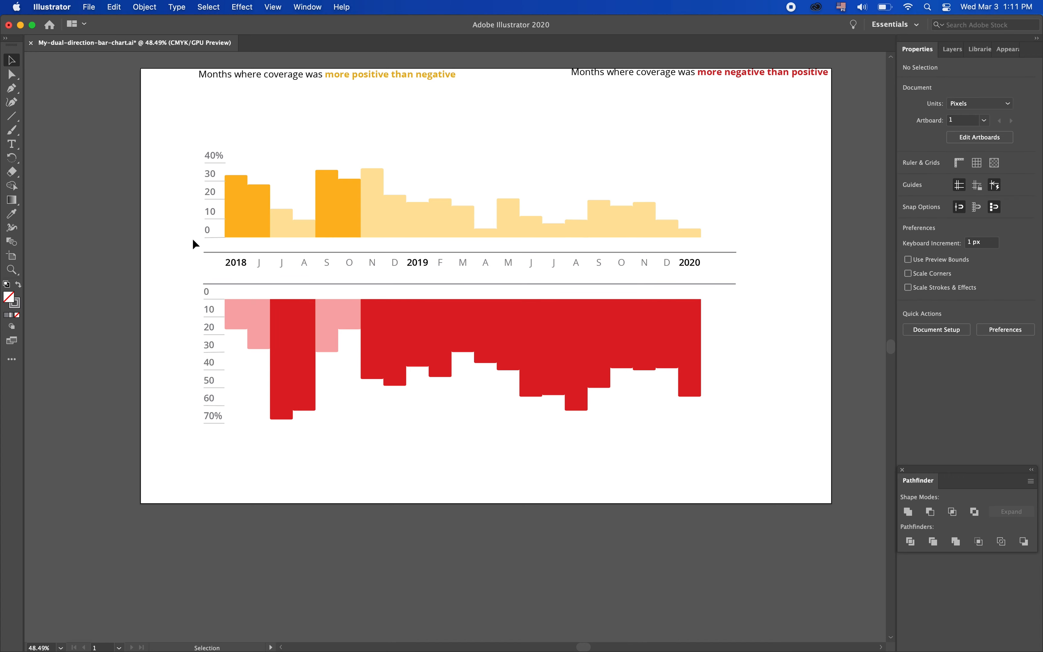
Place the "more positive than negative" caption directly beneath the upper bars, aligned with their left edge.
{"action": "left_click", "coordinate": [309, 75]}
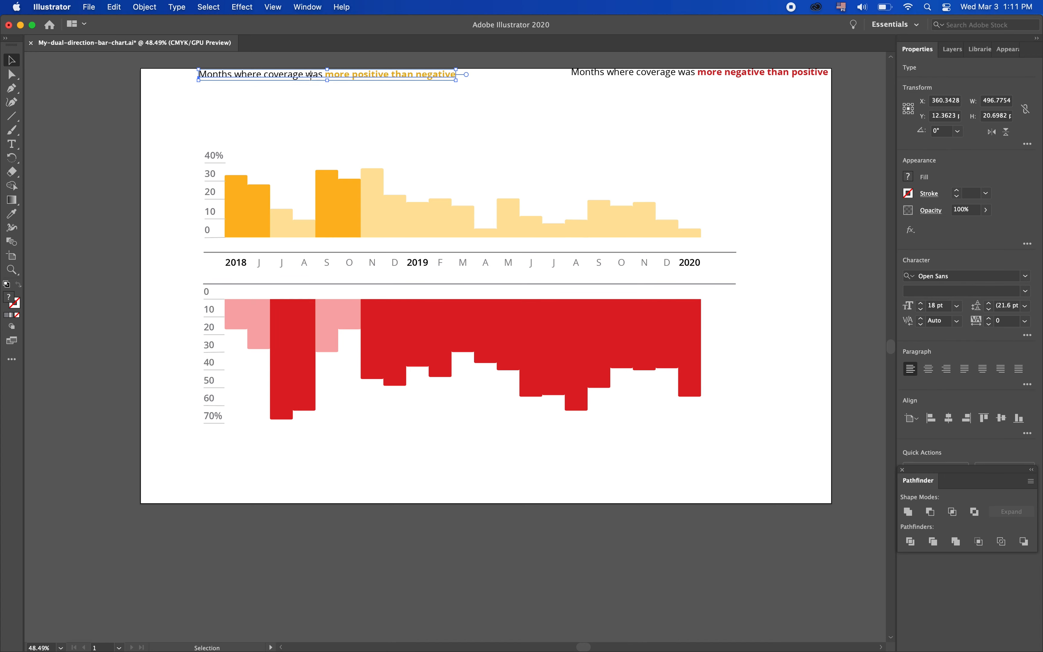
{"action": "left_click_drag", "start_coordinate": [310, 74], "coordinate": [336, 245]}
{"action": "left_click", "coordinate": [169, 162]}
Check the Guardian reference chart in the browser and recolour the line above the month labels with a lighter grey stroke.
{"action": "key", "text": "ctrl+Right"}
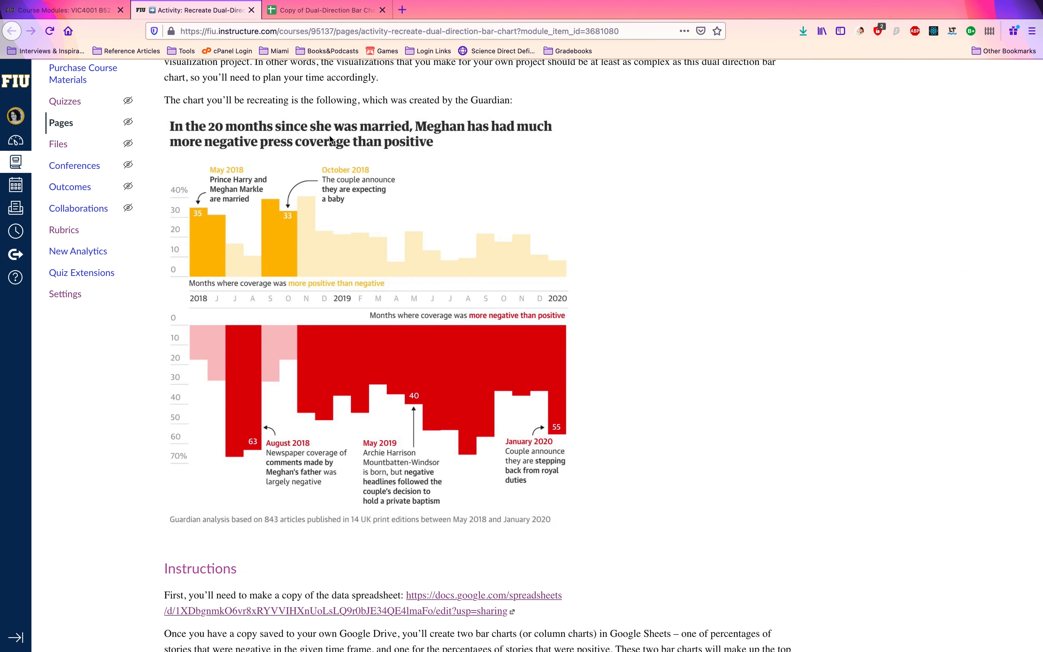
{"action": "key", "text": "ctrl+Left"}
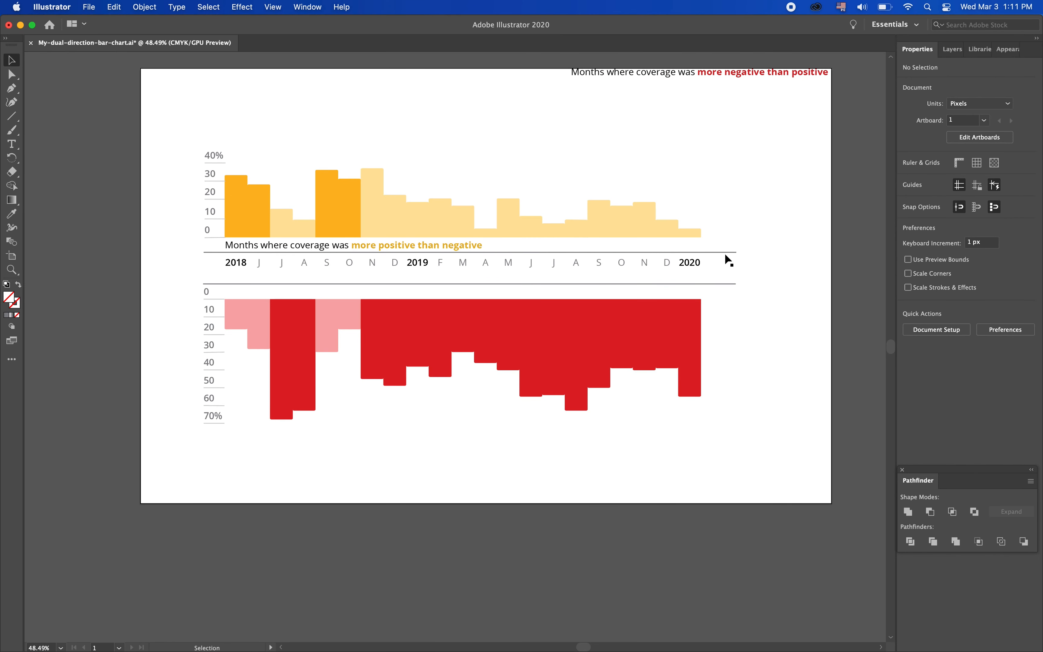
{"action": "left_click", "coordinate": [725, 253]}
{"action": "left_click", "coordinate": [909, 193]}
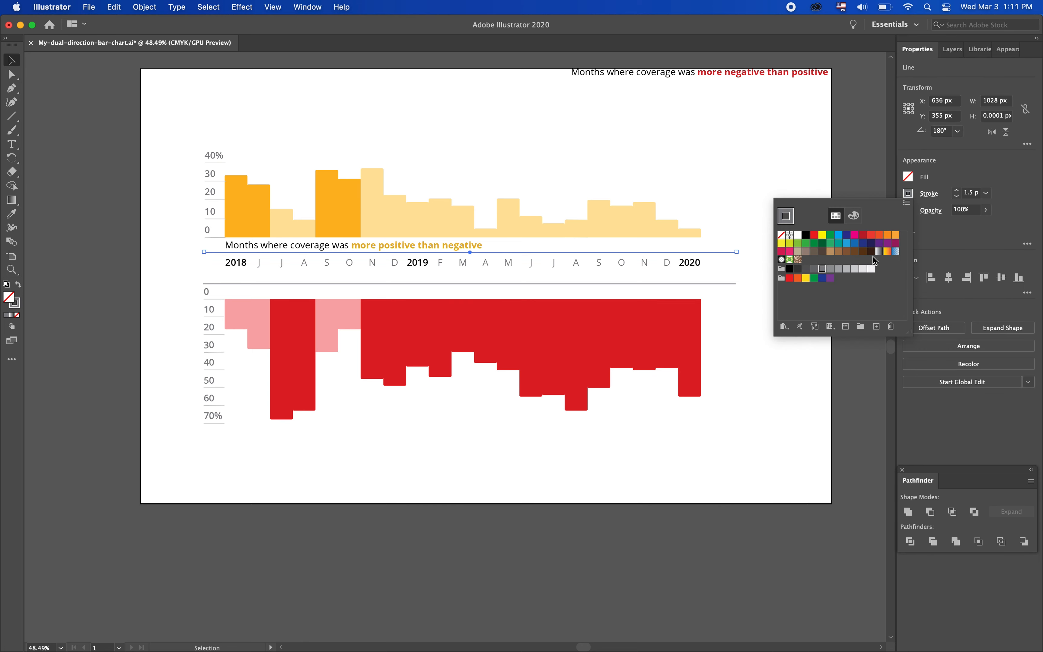
{"action": "left_click", "coordinate": [838, 269]}
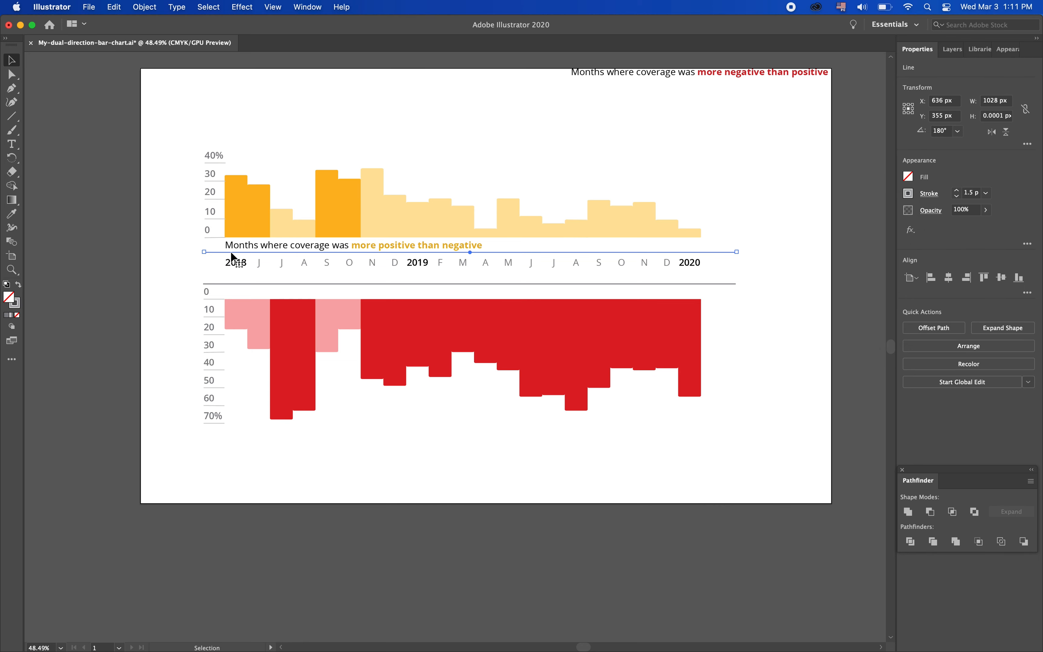
Shorten both ends of the line above the month labels to 918 px so it spans only the bars' width.
{"action": "left_click", "coordinate": [182, 268]}
{"action": "left_click", "coordinate": [203, 251]}
{"action": "left_click_drag", "start_coordinate": [222, 254], "coordinate": [226, 252]}
{"action": "left_click_drag", "start_coordinate": [740, 253], "coordinate": [702, 252]}
Delete the old line below the month labels and replace it with a copy of the shortened upper line.
{"action": "left_click", "coordinate": [474, 284]}
{"action": "key", "text": "Delete"}
{"action": "left_click_drag", "start_coordinate": [250, 252], "coordinate": [250, 272]}
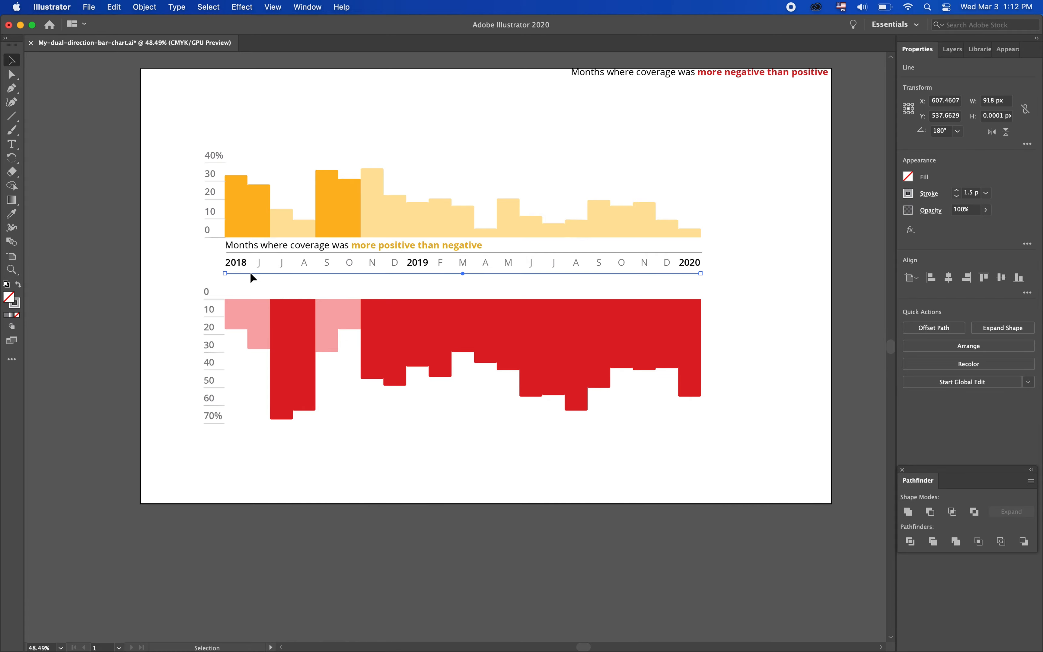
{"action": "left_click", "coordinate": [264, 280]}
Check the reference chart and move the month labels with both surrounding lines down 5 px, leaving the positive caption in place.
{"action": "key", "text": "ctrl+Right"}
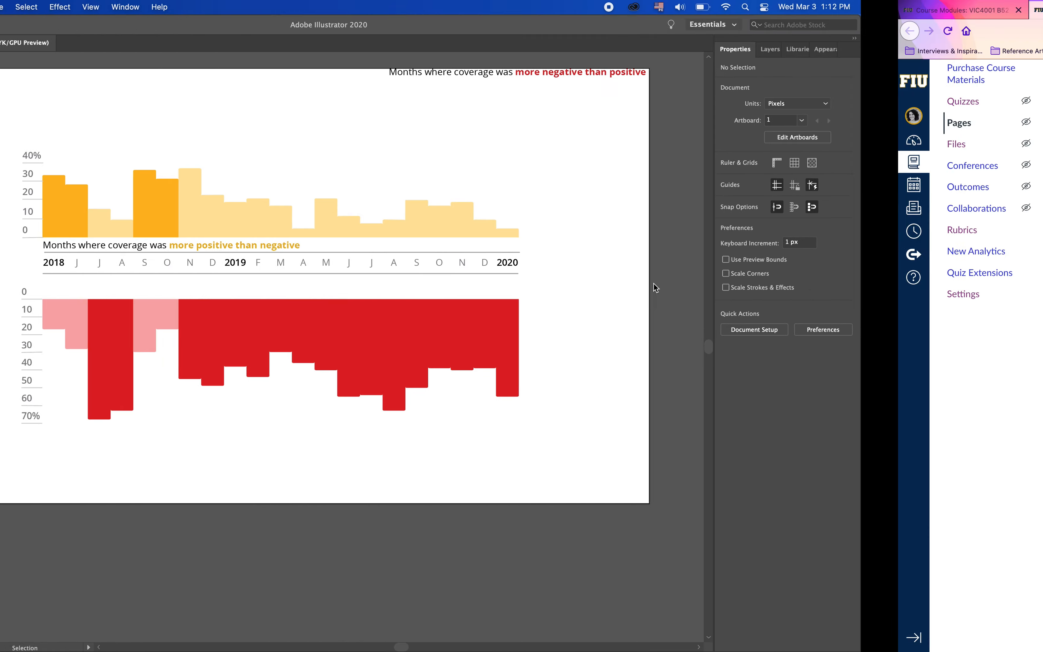
{"action": "key", "text": "ctrl+Left"}
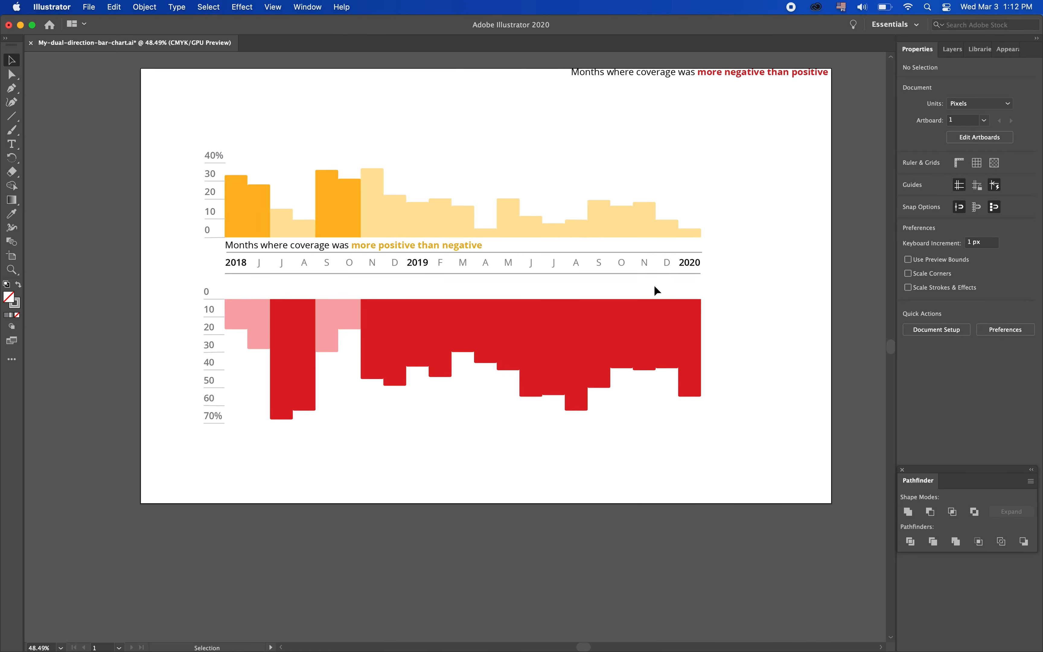
{"action": "left_click_drag", "start_coordinate": [720, 284], "coordinate": [222, 252]}
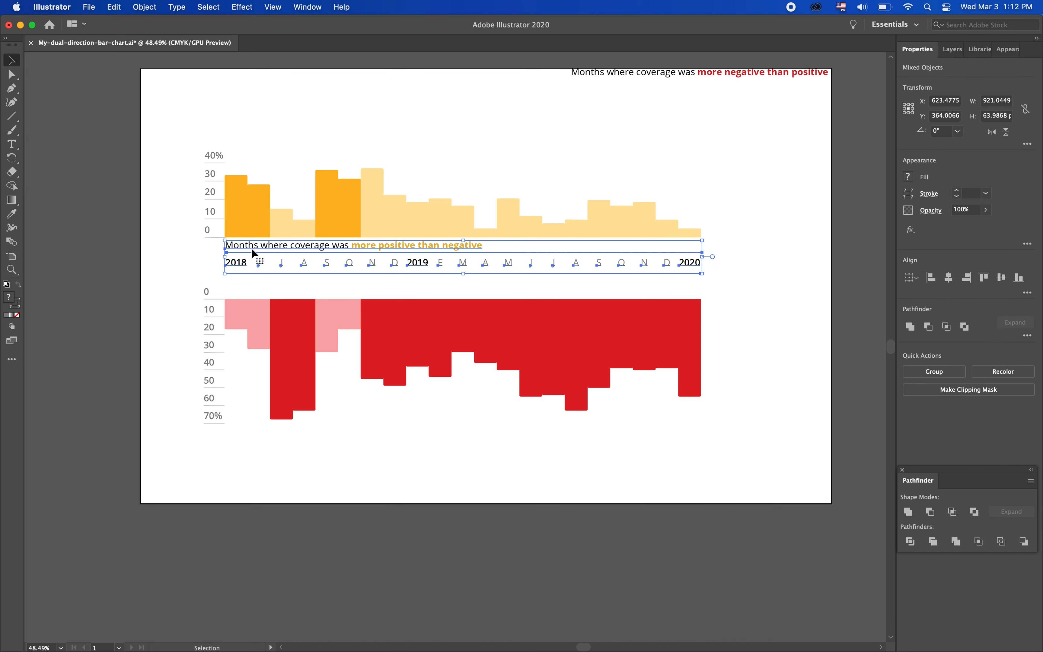
{"action": "key", "text": "Down"}
{"action": "key", "text": "Down"}
{"action": "key", "text": "Down"}
{"action": "key", "text": "Down"}
{"action": "key", "text": "Down"}
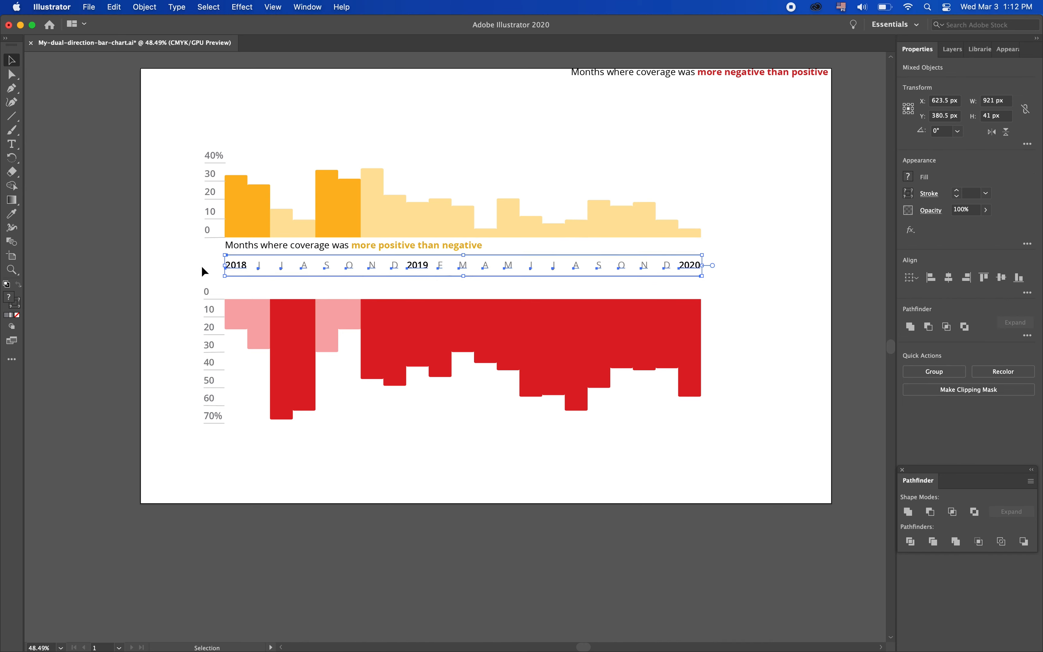
{"action": "left_click", "coordinate": [202, 267]}
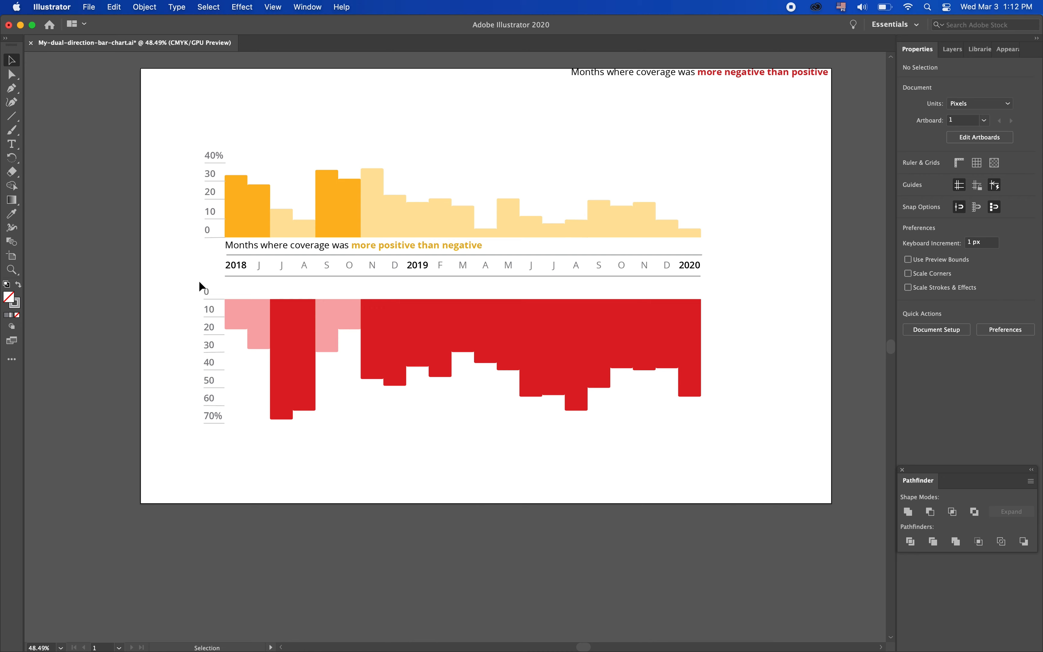
Place the "more negative than positive" caption beneath the lower line, aligned with the bars' right edge.
{"action": "left_click_drag", "start_coordinate": [670, 79], "coordinate": [537, 285]}
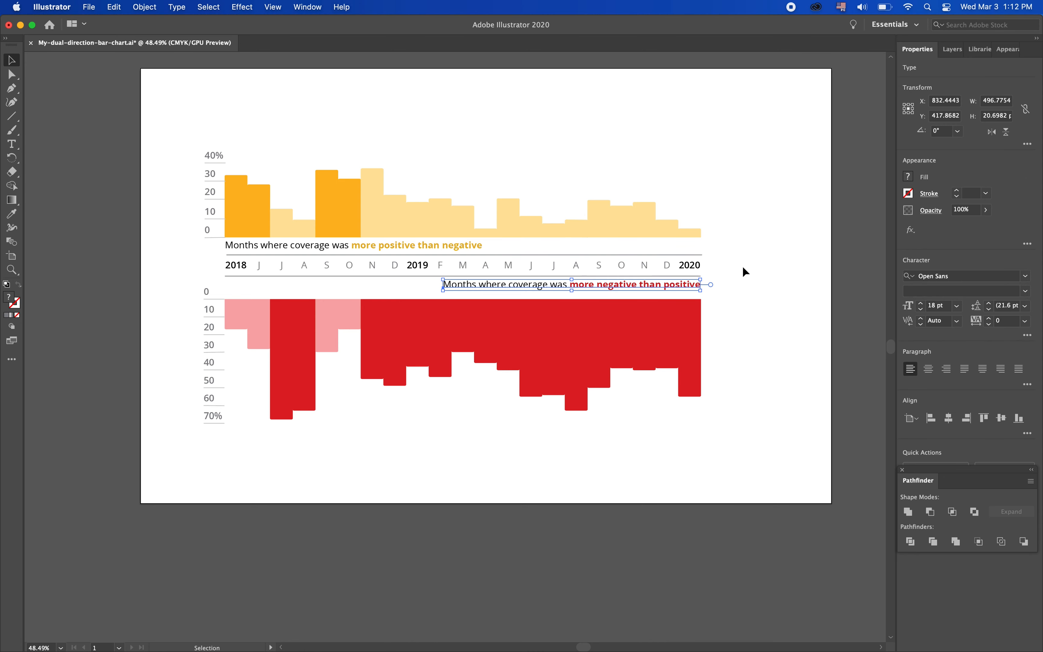
{"action": "left_click", "coordinate": [745, 269]}
Move the lower chart's bars, axis labels and ticks up about 10 px towards the negative caption, and save the document.
{"action": "left_click_drag", "start_coordinate": [742, 449], "coordinate": [185, 308]}
{"action": "key", "text": "Up"}
{"action": "key", "text": "Up"}
{"action": "key", "text": "Up"}
{"action": "key", "text": "Up"}
{"action": "key", "text": "Up"}
{"action": "key", "text": "Up"}
{"action": "key", "text": "Up"}
{"action": "key", "text": "Up"}
{"action": "key", "text": "Up"}
{"action": "key", "text": "Up"}
{"action": "left_click", "coordinate": [776, 278]}
{"action": "key", "text": "super+s"}
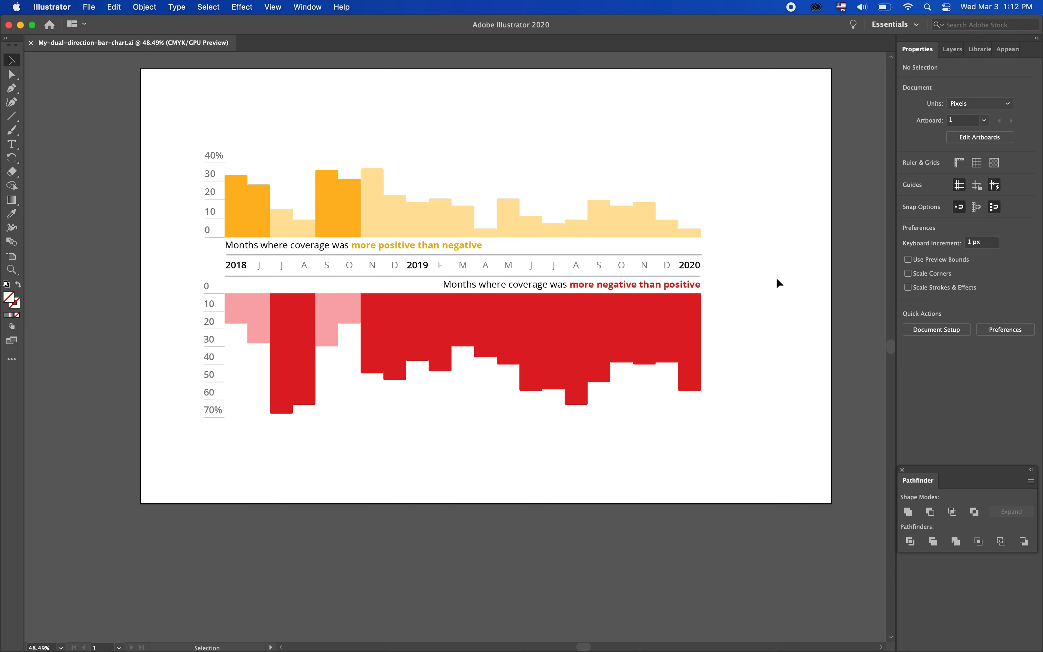
Move both captions, the month labels with their lines and the whole lower chart down 3 px.
{"action": "left_click_drag", "start_coordinate": [750, 449], "coordinate": [185, 249]}
{"action": "key", "text": "Down"}
{"action": "key", "text": "Down"}
{"action": "key", "text": "Down"}
{"action": "left_click", "coordinate": [186, 259]}
Move the "more positive than negative" caption down 2 px from the upper bars.
{"action": "left_click", "coordinate": [268, 249]}
{"action": "key", "text": "Down"}
{"action": "key", "text": "Down"}
{"action": "left_click", "coordinate": [707, 473]}
Move everything below the upper chart, including both captions and the month labels, up 3 px.
{"action": "mouse_move", "coordinate": [758, 468]}
{"action": "left_mouse_down"}
{"action": "mouse_move", "coordinate": [233, 366]}
{"action": "mouse_move", "coordinate": [268, 242]}
{"action": "mouse_move", "coordinate": [245, 241]}
{"action": "left_mouse_up"}
{"action": "key", "text": "Up"}
{"action": "key", "text": "Up"}
{"action": "key", "text": "Up"}
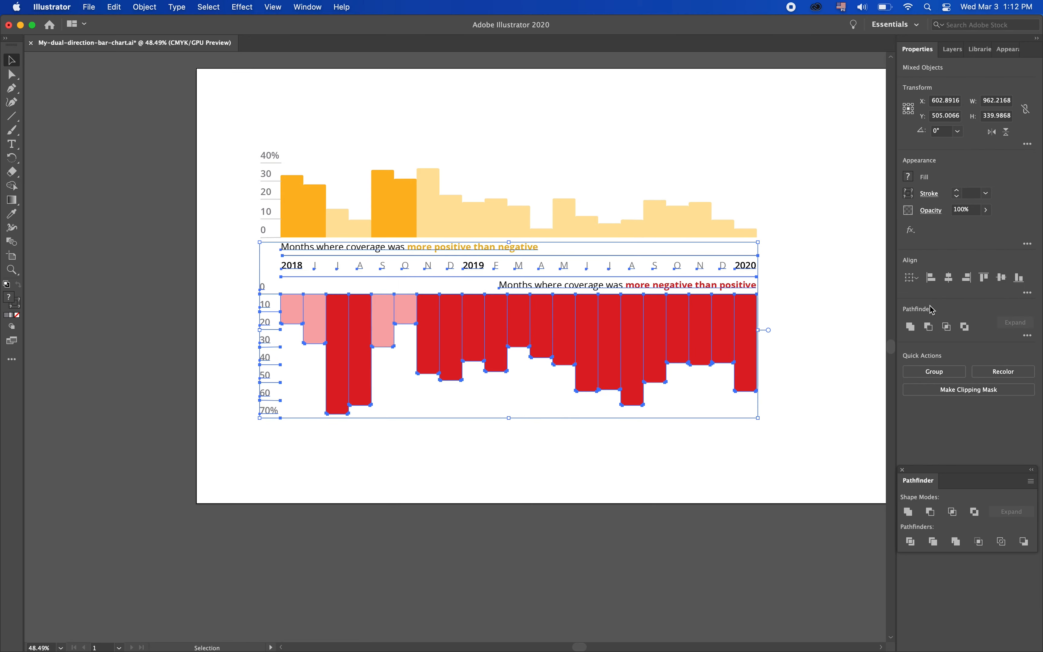
Check the headline on the Guardian reference chart and place a new text object in the blank area above the upper chart.
{"action": "left_click", "coordinate": [840, 322]}
{"action": "key", "text": "ctrl+Right"}
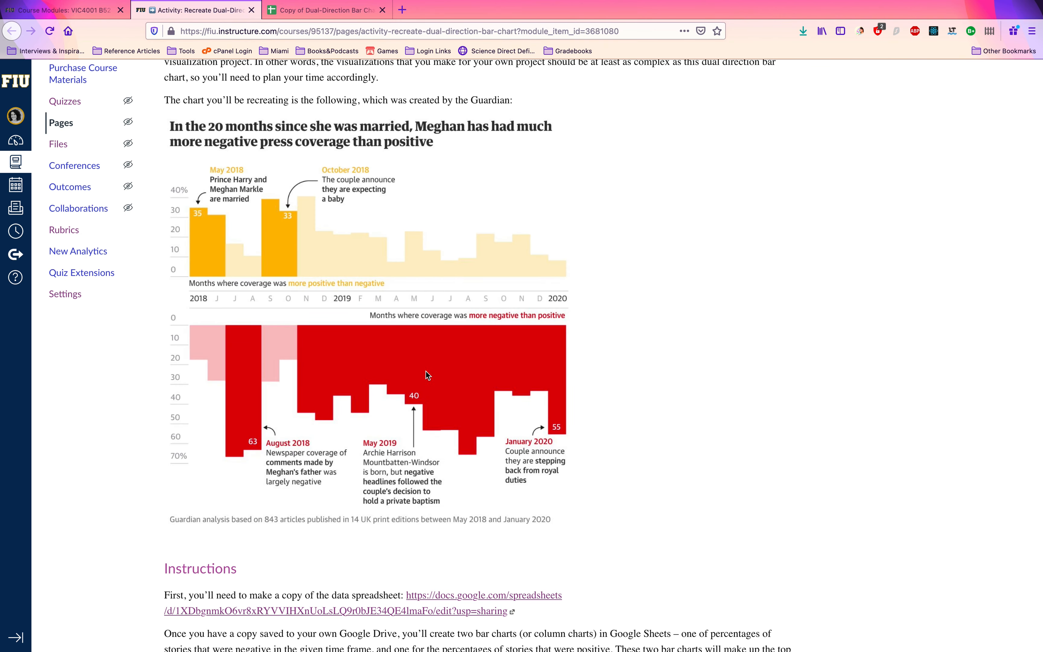
{"action": "key", "text": "ctrl+Left"}
{"action": "key", "text": "t"}
{"action": "left_click", "coordinate": [284, 98]}
{"action": "key", "text": "ctrl+Right"}
{"action": "key", "text": "ctrl+Left"}
{"action": "left_click", "coordinate": [333, 95]}
{"action": "key", "text": "super+a"}
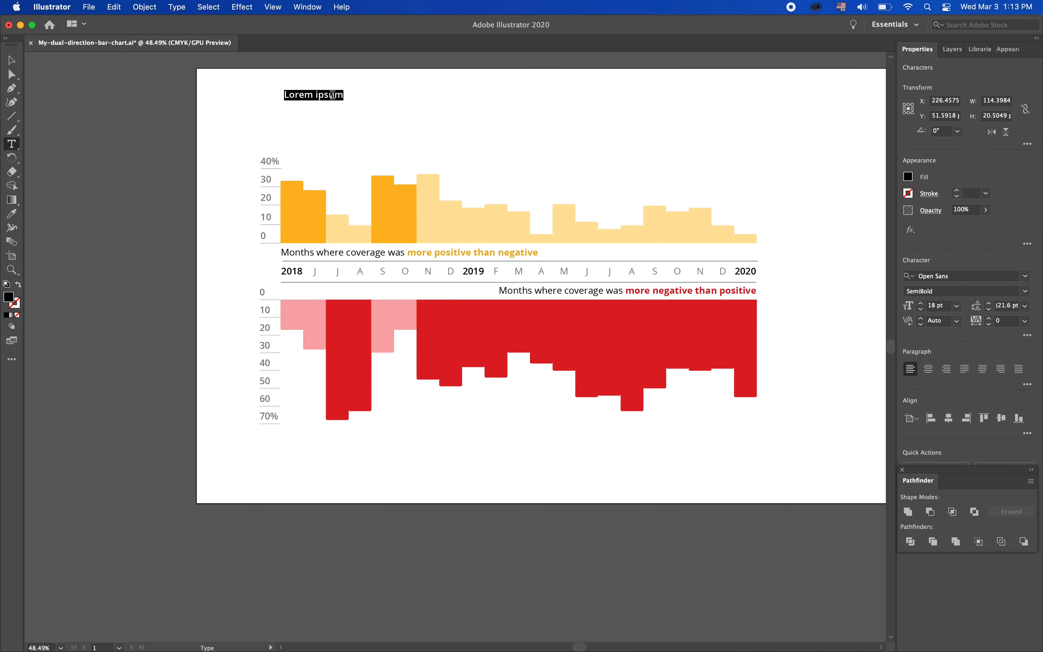
Replace the placeholder text with "In the 20 months since she was married, Meghan".
{"action": "type", "text": "iN TK"}
{"action": "key", "text": "BackSpace"}
{"action": "key", "text": "BackSpace"}
{"action": "key", "text": "BackSpace"}
{"action": "key", "text": "BackSpace"}
{"action": "key", "text": "BackSpace"}
{"action": "type", "text": "In the 20 months since she was married, Meghan"}
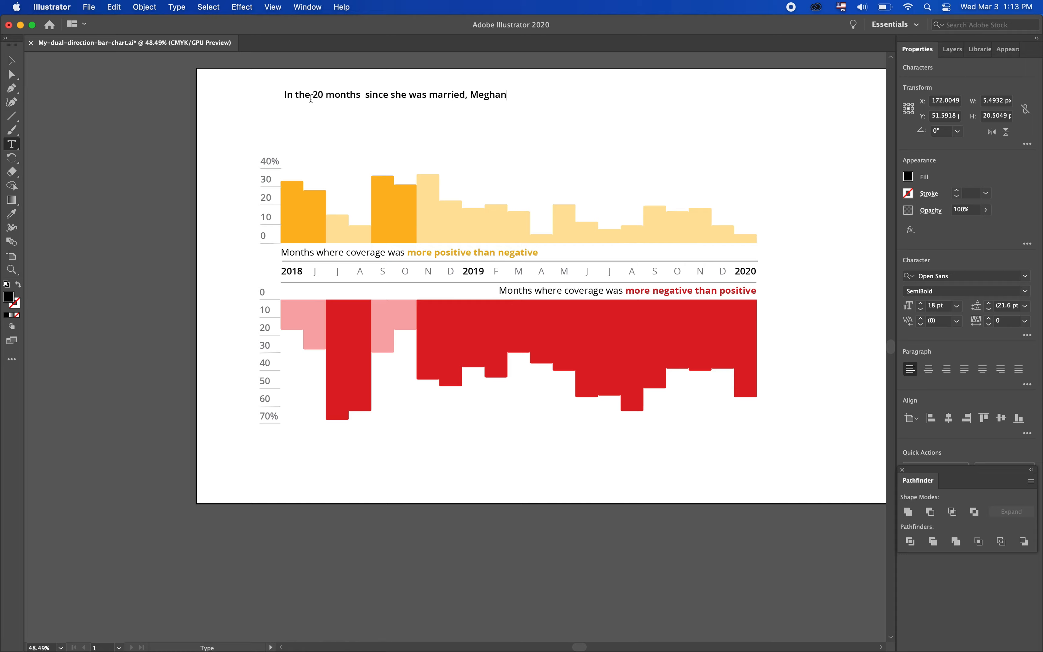
Remove the extra space after "months" and complete the headline with "has had much more negative press coverage than positive", breaking the line after "much".
{"action": "left_click", "coordinate": [369, 95]}
{"action": "key", "text": "ctrl+Right"}
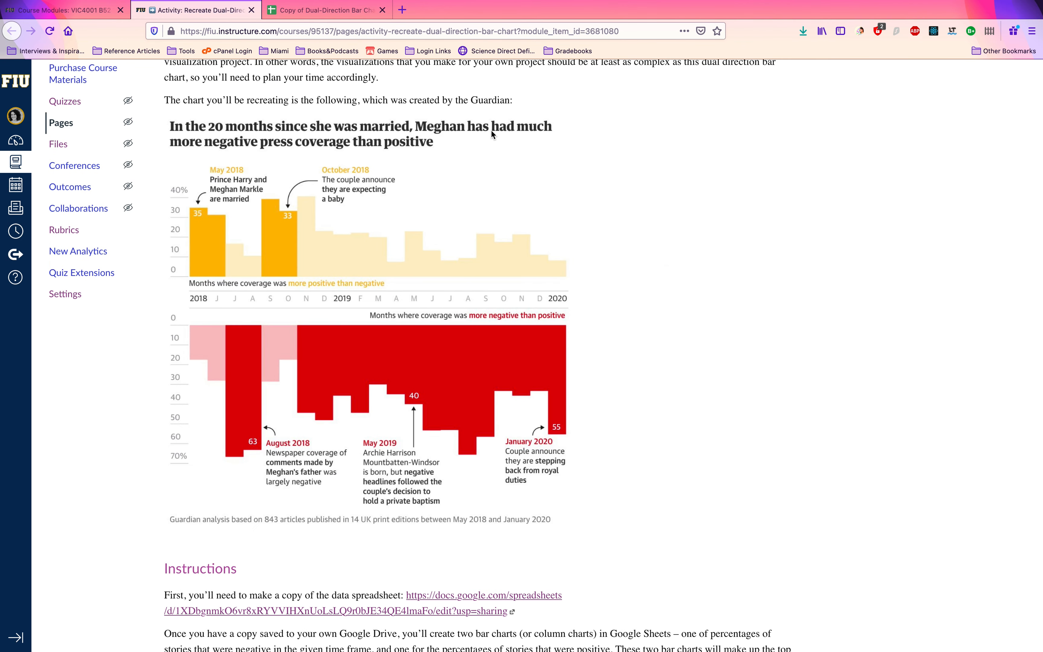
{"action": "key", "text": "ctrl+Left"}
{"action": "left_click", "coordinate": [504, 95]}
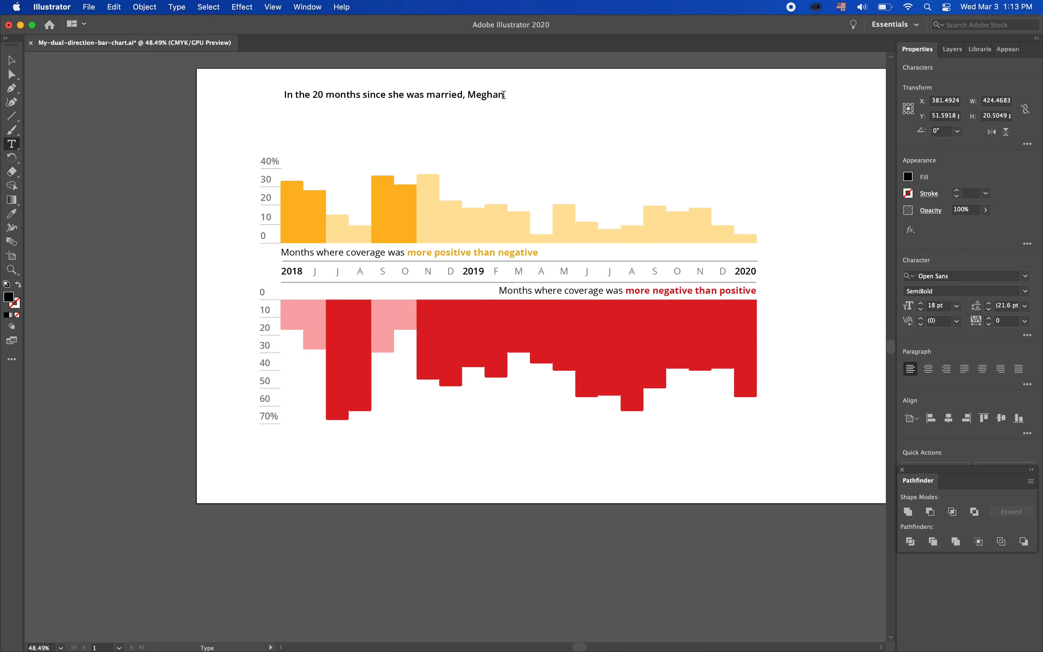
{"action": "type", "text": "has had much more negative press coverage"}
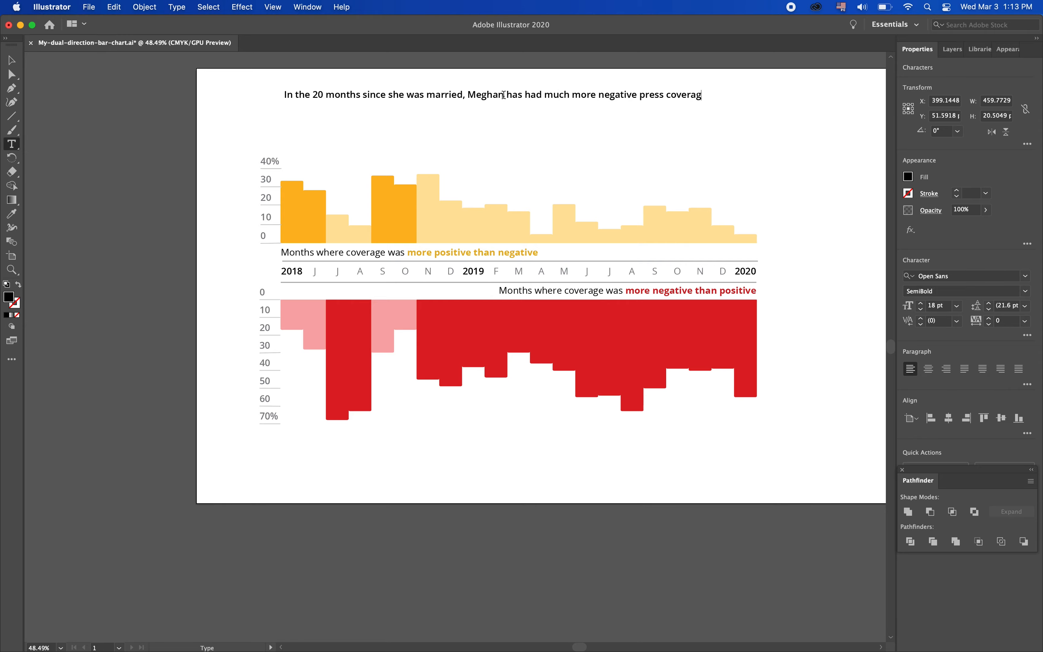
{"action": "key", "text": "ctrl+Right"}
{"action": "key", "text": "ctrl+Left"}
{"action": "type", "text": "than "}
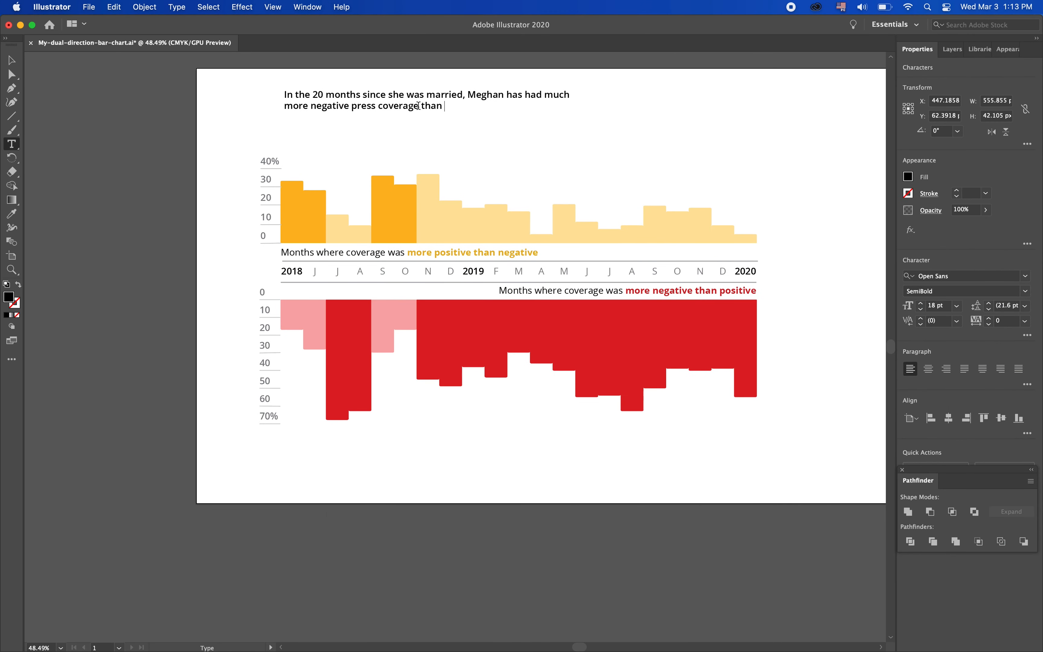
{"action": "type", "text": "positive"}
Enlarge the whole headline and set it in a bold, high-contrast serif font resembling the Guardian's.
{"action": "key", "text": "ctrl+a"}
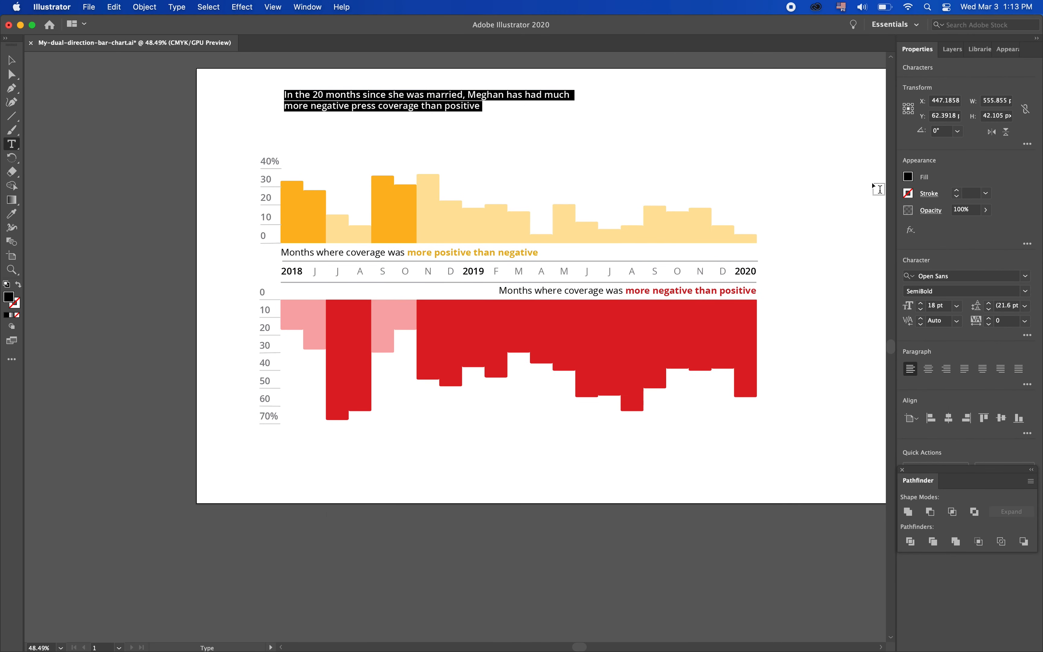
{"action": "left_click", "coordinate": [922, 304]}
{"action": "left_click", "coordinate": [922, 304]}
{"action": "left_click", "coordinate": [922, 304]}
{"action": "left_click", "coordinate": [921, 303]}
{"action": "left_click", "coordinate": [921, 304]}
{"action": "left_click", "coordinate": [922, 304]}
{"action": "left_click", "coordinate": [921, 304]}
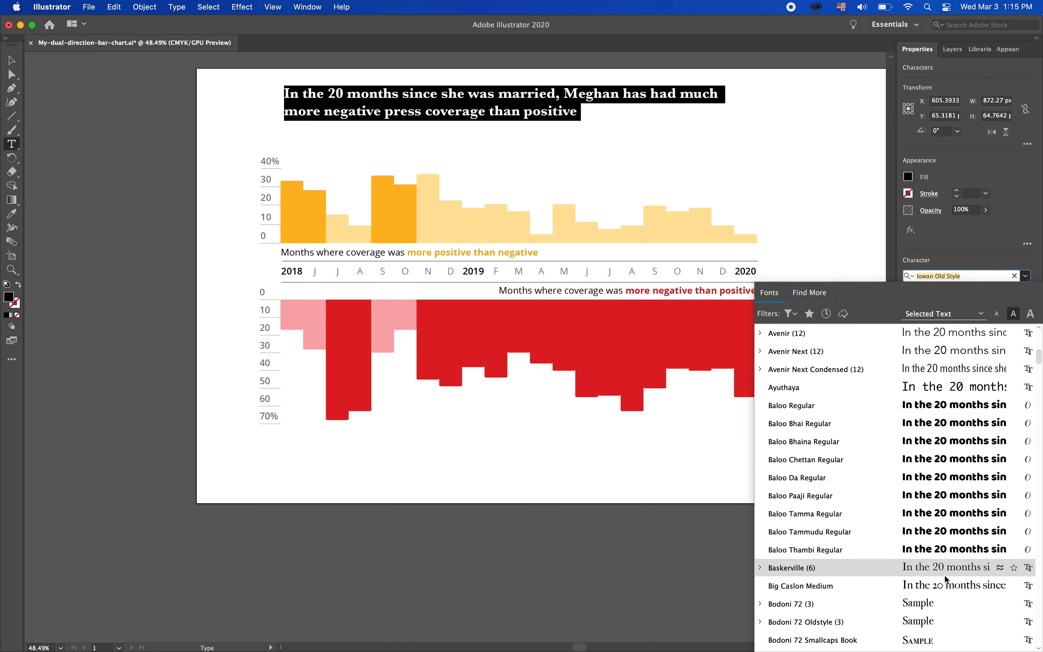
{"action": "scroll", "coordinate": [945, 576], "scroll_direction": "down", "scroll_amount": 2}
{"action": "scroll", "coordinate": [945, 574], "scroll_direction": "down", "scroll_amount": 1}
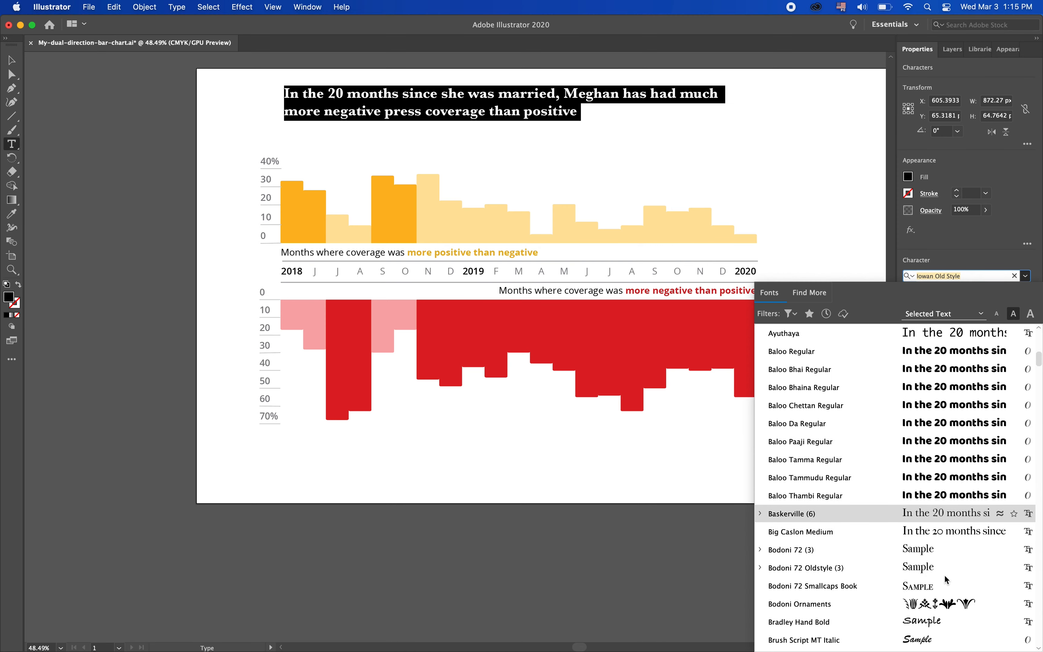
{"action": "left_click", "coordinate": [939, 552]}
Compare the headline with the reference chart and move it to line up with the left edge of the first bar.
{"action": "key", "text": "ctrl+Right"}
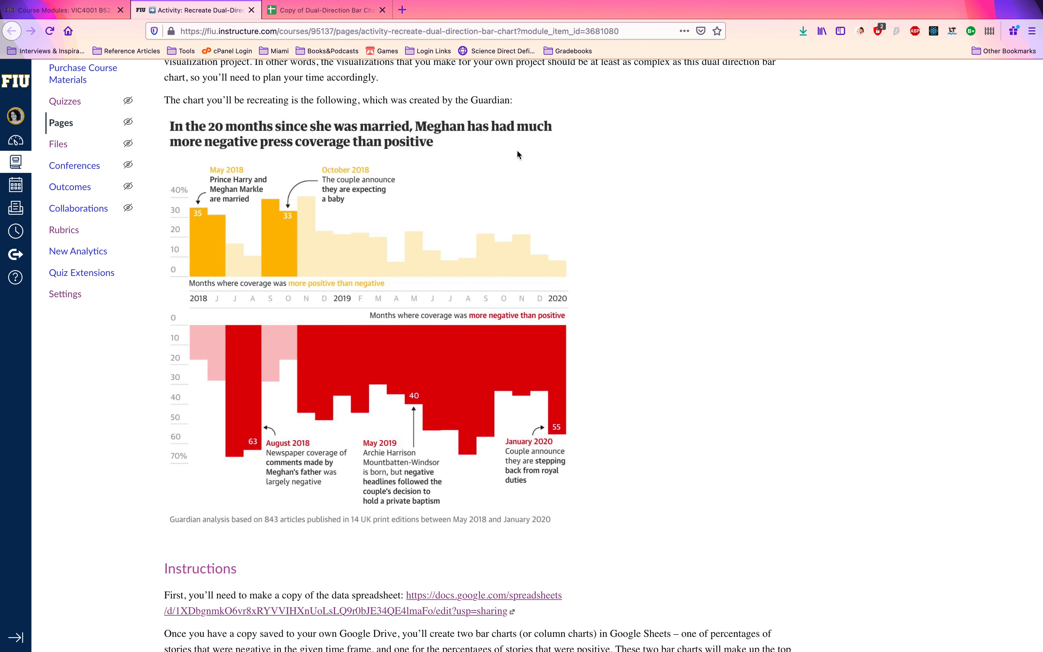
{"action": "key", "text": "ctrl+Left"}
{"action": "left_click", "coordinate": [14, 62]}
{"action": "mouse_move", "coordinate": [378, 126]}
{"action": "left_mouse_down"}
{"action": "mouse_move", "coordinate": [378, 137]}
{"action": "mouse_move", "coordinate": [368, 126]}
{"action": "left_mouse_up"}
{"action": "left_click", "coordinate": [585, 174]}
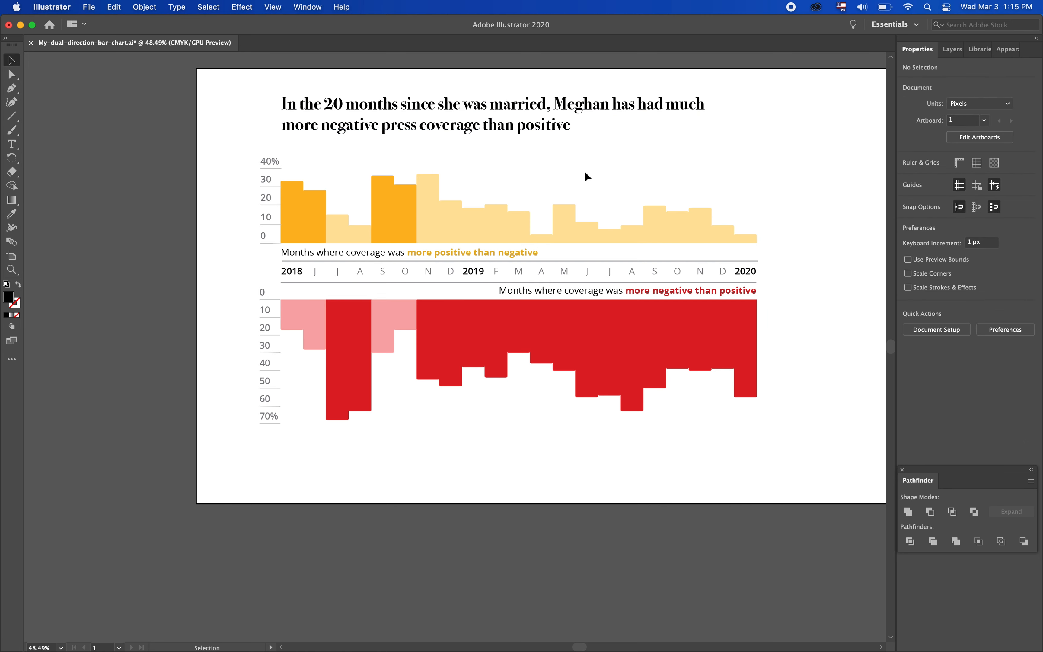
{"action": "key", "text": "a"}
{"action": "key", "text": "v"}
{"action": "left_click", "coordinate": [519, 252]}
{"action": "triple_click", "coordinate": [479, 251]}
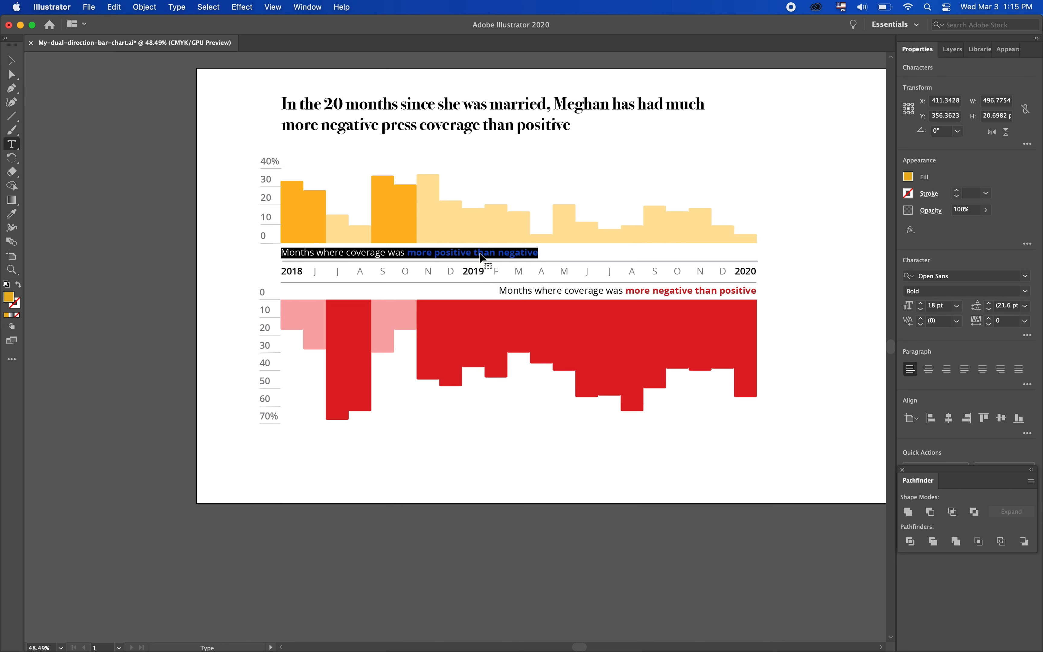
{"action": "left_click", "coordinate": [13, 145]}
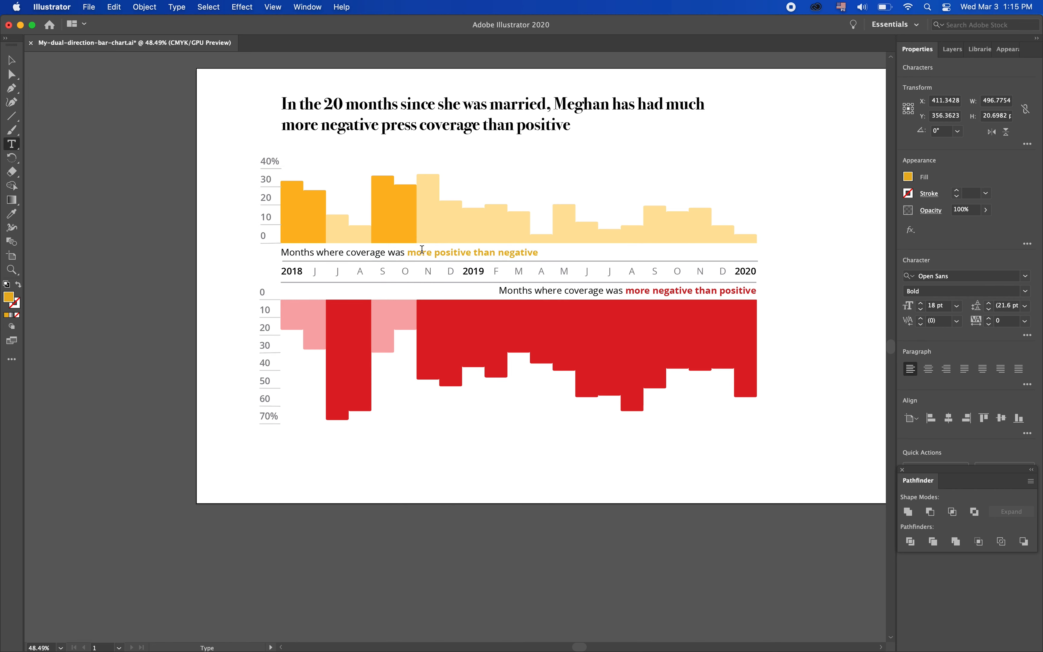
{"action": "left_click_drag", "start_coordinate": [408, 252], "coordinate": [500, 251]}
{"action": "key", "text": "Escape"}
{"action": "left_click", "coordinate": [18, 137]}
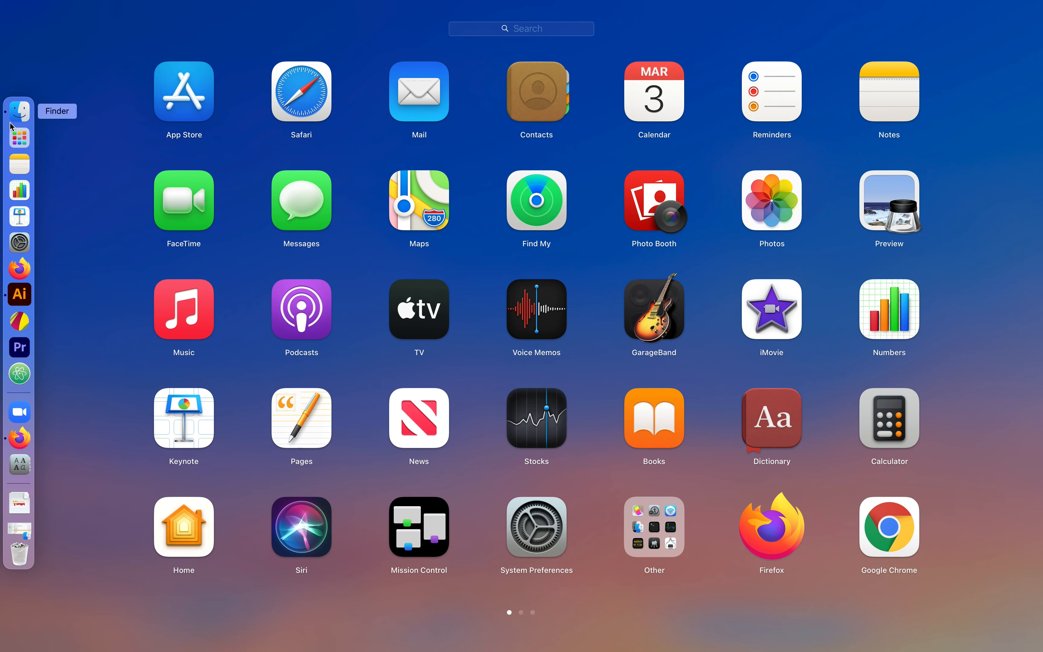
{"action": "left_click", "coordinate": [134, 233]}
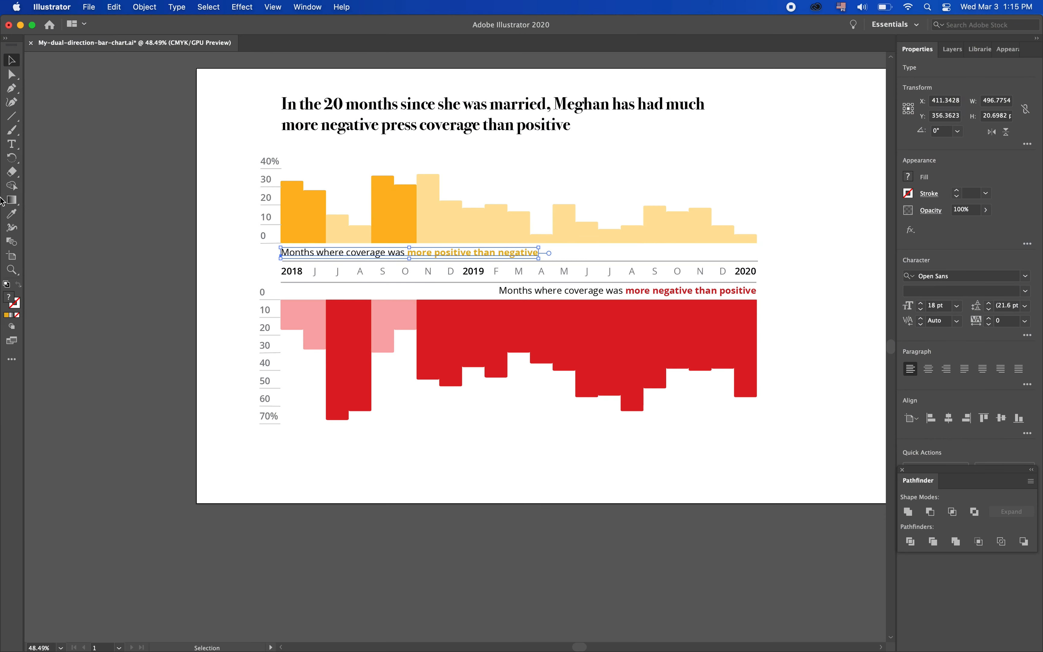
Copy "more positive" from the upper caption, paste it as a separate text object and place it above the first upper bars.
{"action": "left_click", "coordinate": [12, 144]}
{"action": "left_click_drag", "start_coordinate": [408, 253], "coordinate": [472, 253]}
{"action": "key", "text": "super+c"}
{"action": "key", "text": "Escape"}
{"action": "key", "text": "super+v"}
{"action": "left_click_drag", "start_coordinate": [439, 347], "coordinate": [314, 162]}
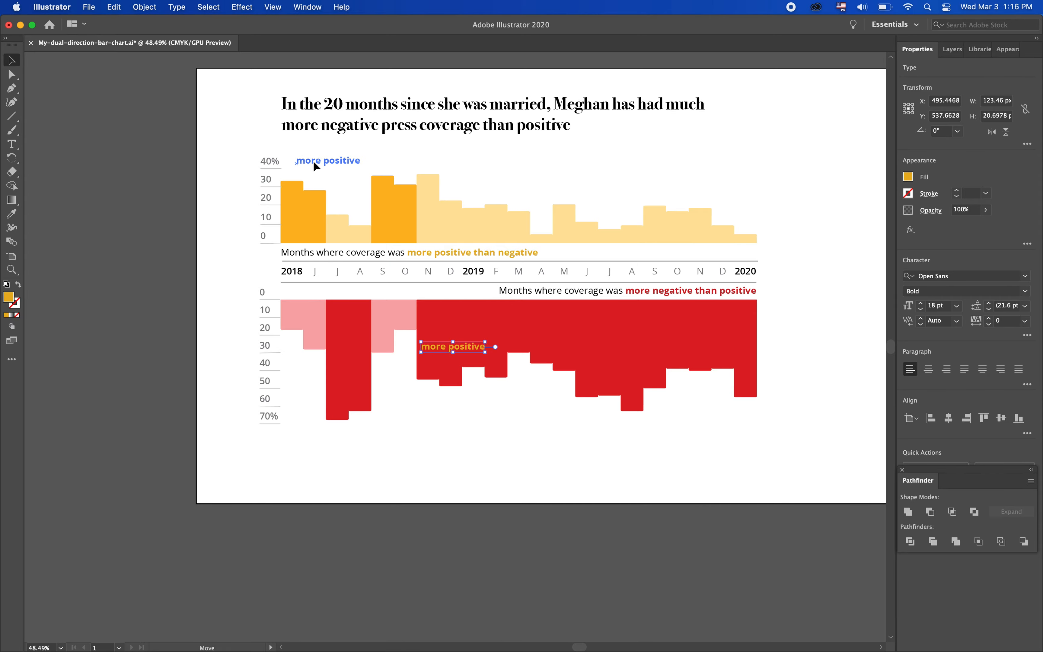
{"action": "left_click_drag", "start_coordinate": [313, 161], "coordinate": [313, 161]}
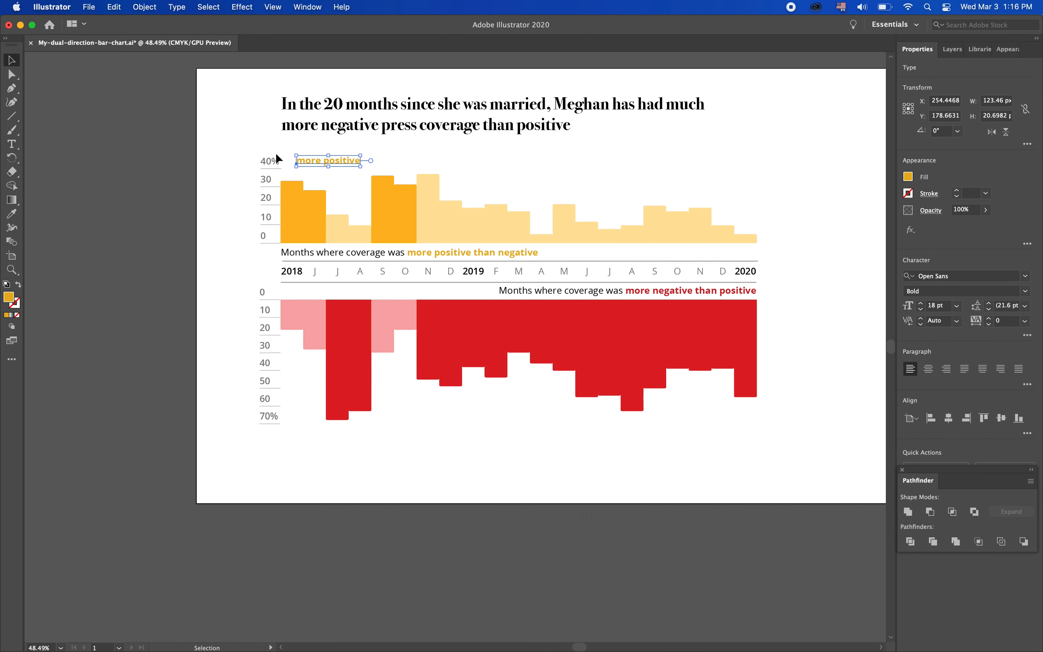